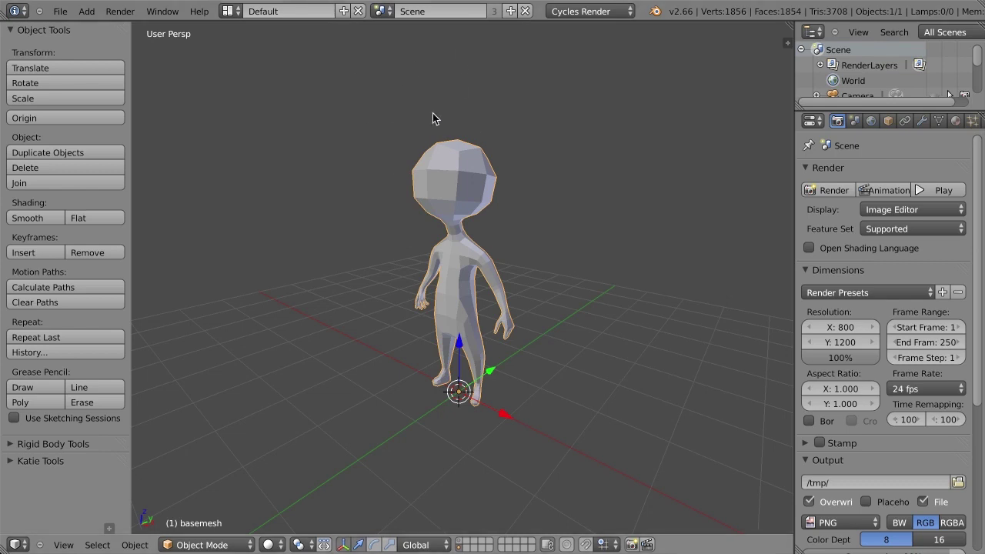
Add a Multiresolution modifier to the basemesh and subdivide it twice, to level 2
{"action": "scroll", "coordinate": [539, 196], "scroll_direction": "up", "scroll_amount": 3}
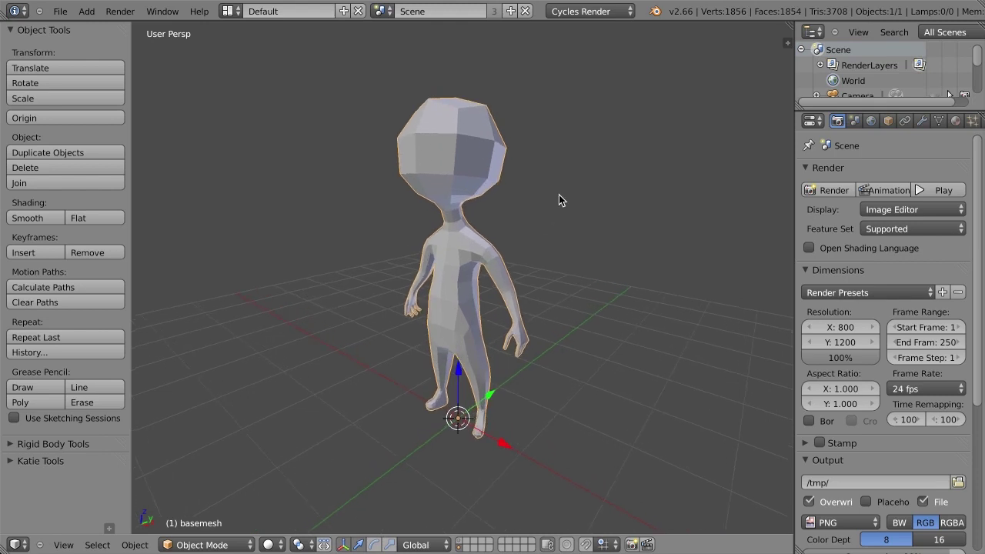
{"action": "left_click", "coordinate": [923, 120]}
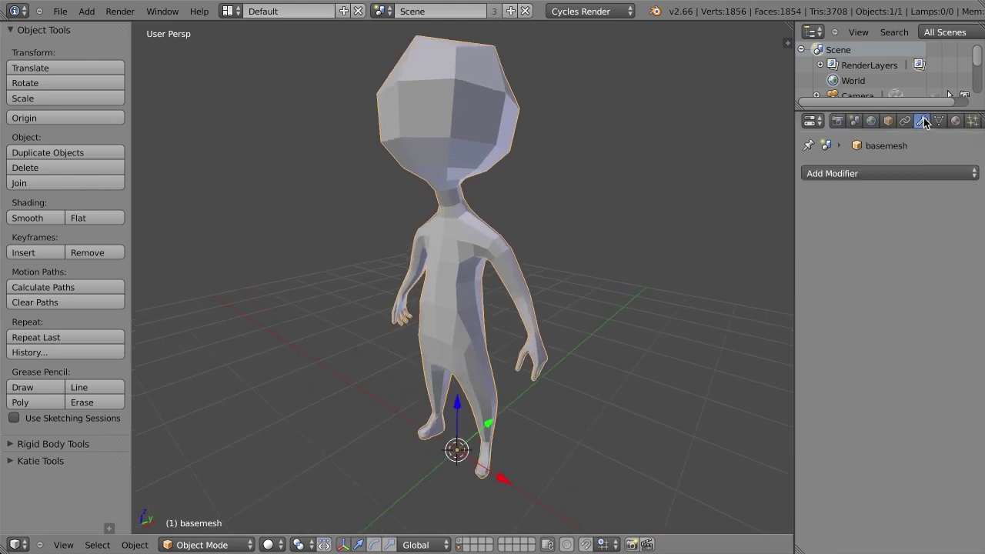
{"action": "left_click", "coordinate": [840, 172]}
{"action": "left_click", "coordinate": [622, 341]}
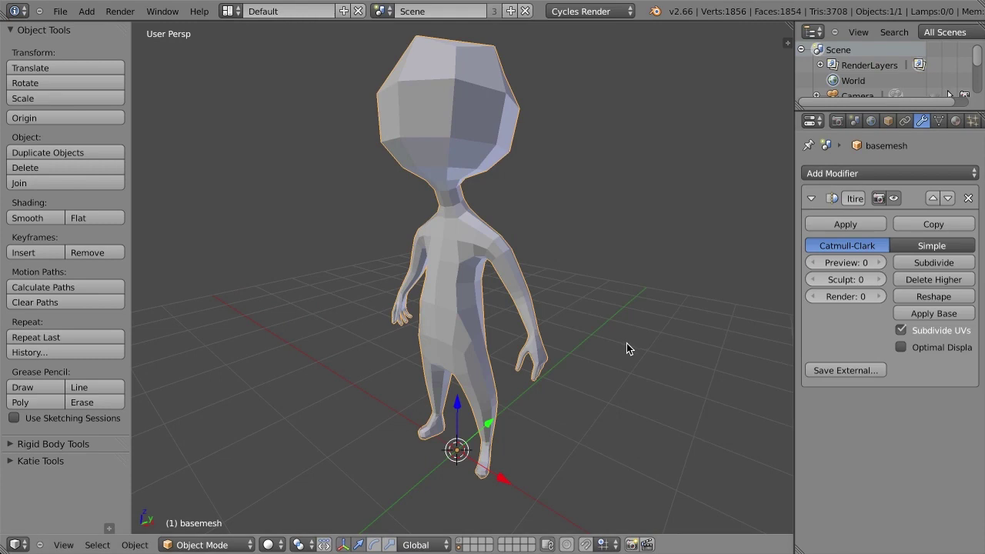
{"action": "left_click", "coordinate": [938, 263]}
{"action": "left_click", "coordinate": [938, 263]}
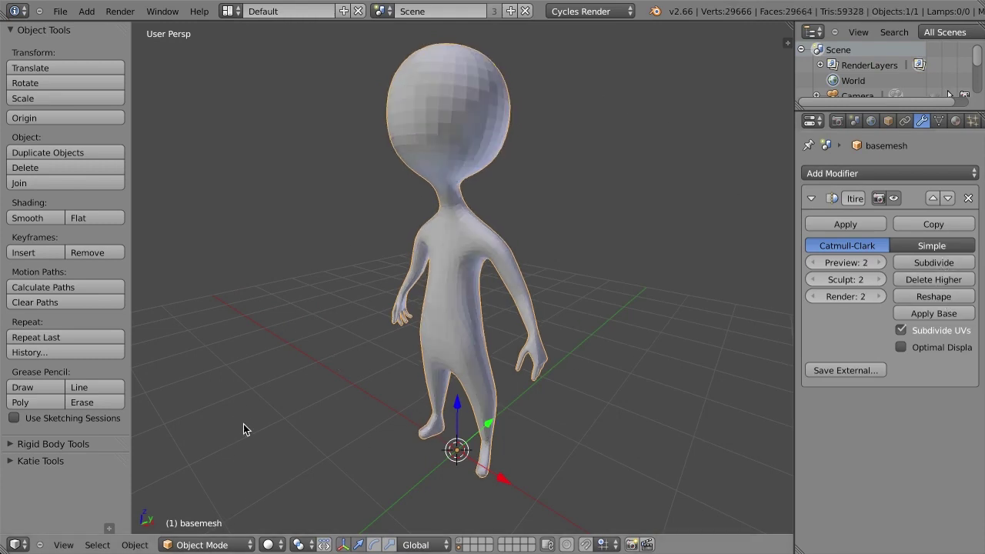
Switch the basemesh from Object Mode to Sculpt Mode
{"action": "left_click", "coordinate": [219, 543]}
{"action": "left_click", "coordinate": [202, 496]}
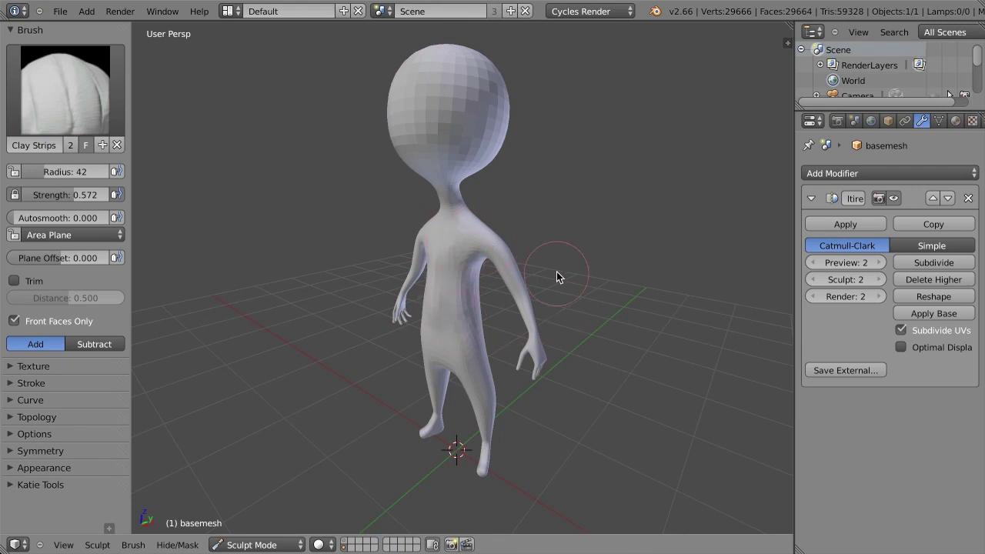
{"action": "middle_click_drag", "start_coordinate": [556, 272], "coordinate": [783, 261]}
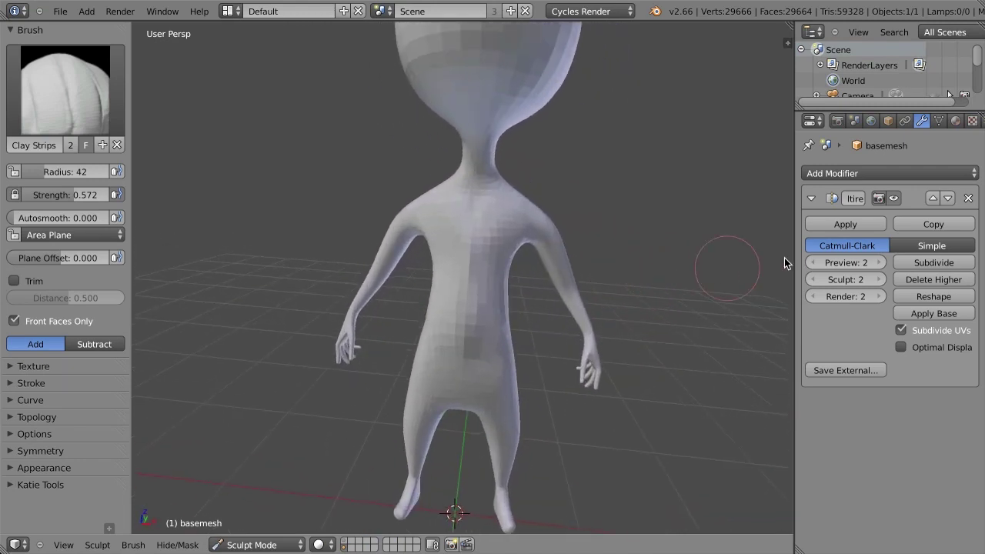
{"action": "scroll", "coordinate": [593, 185], "scroll_direction": "up", "scroll_amount": 4}
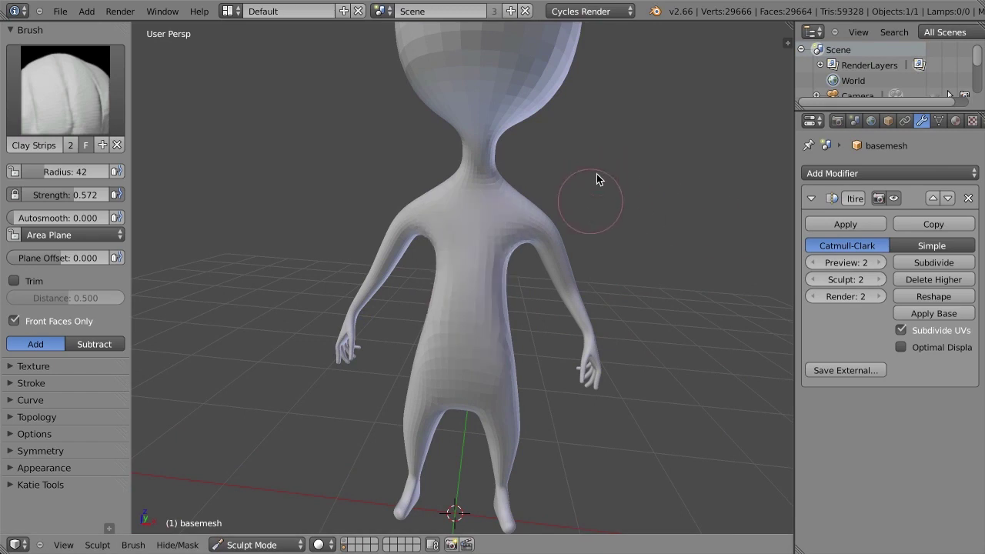
Subdivide the Multiresolution modifier twice more, to sculpt level 4, and remove the modifier from the basemesh
{"action": "left_click", "coordinate": [932, 264]}
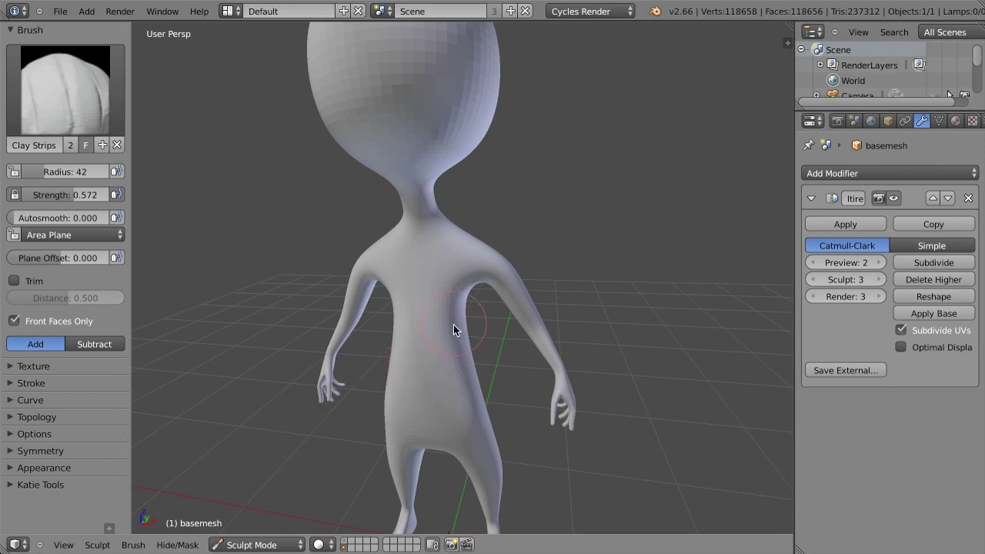
{"action": "middle_click_drag", "start_coordinate": [530, 213], "coordinate": [500, 140]}
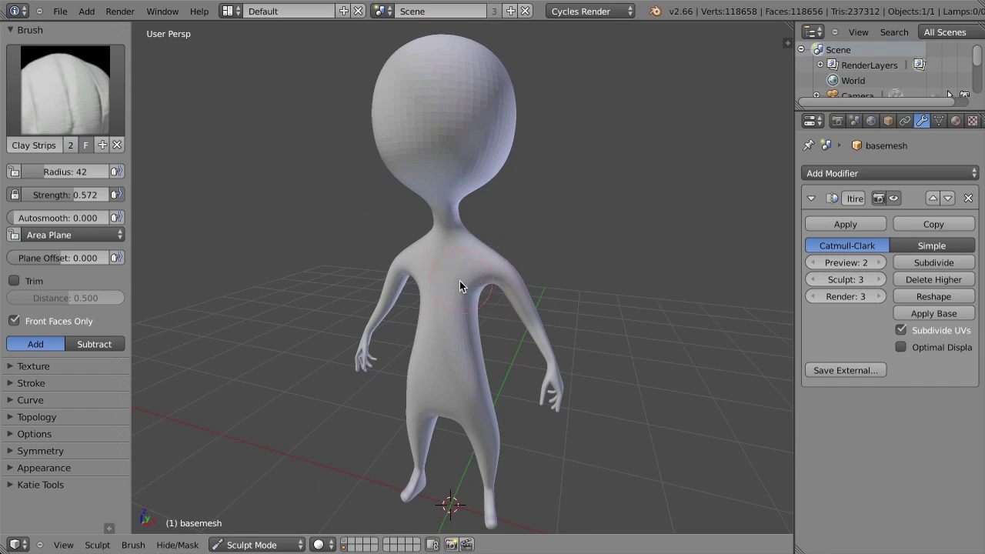
{"action": "left_click", "coordinate": [933, 263]}
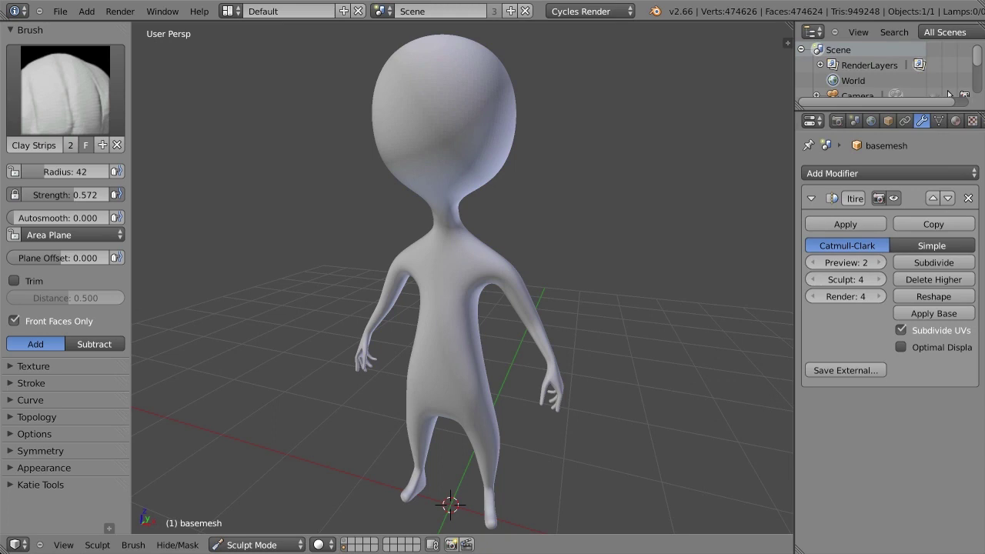
{"action": "left_click", "coordinate": [968, 199]}
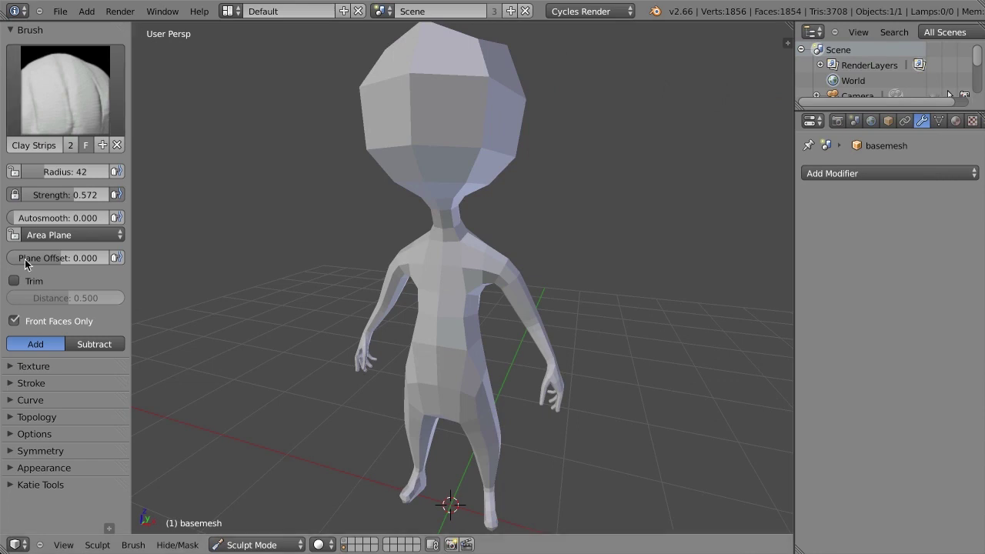
Open the sculpt Topology settings and enable dynamic topology on the basemesh
{"action": "left_click", "coordinate": [56, 420]}
{"action": "middle_click_drag", "start_coordinate": [57, 418], "coordinate": [77, 315]}
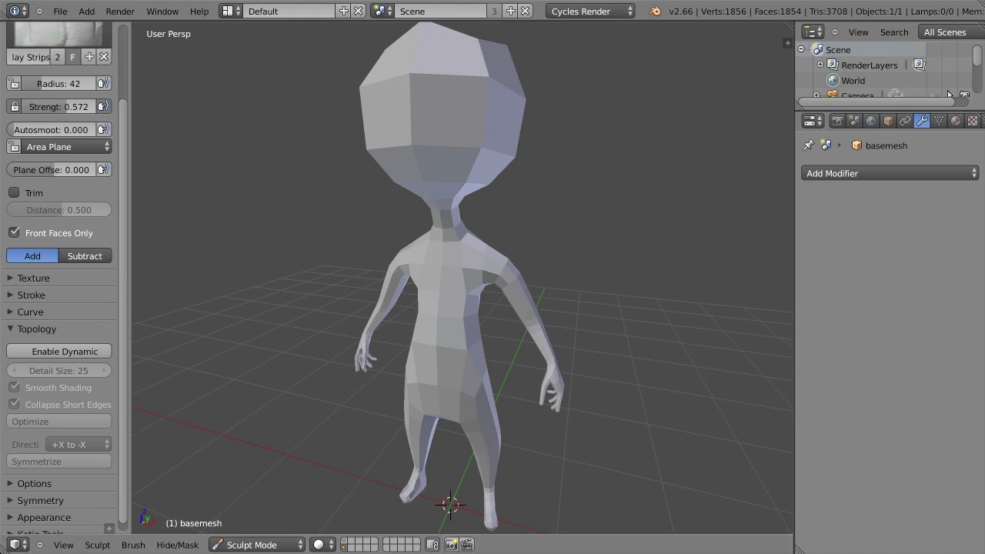
{"action": "left_click", "coordinate": [69, 348]}
Sculpt brow ridges and a nose on the front of the head with the Clay Strips brush
{"action": "mouse_move", "coordinate": [496, 232]}
{"action": "middle_mouse_down", "text": "shift"}
{"action": "mouse_move", "coordinate": [476, 246]}
{"action": "mouse_move", "coordinate": [484, 224]}
{"action": "mouse_move", "coordinate": [494, 267]}
{"action": "middle_mouse_up", "text": "shift"}
{"action": "key", "text": "z"}
{"action": "key", "text": "z"}
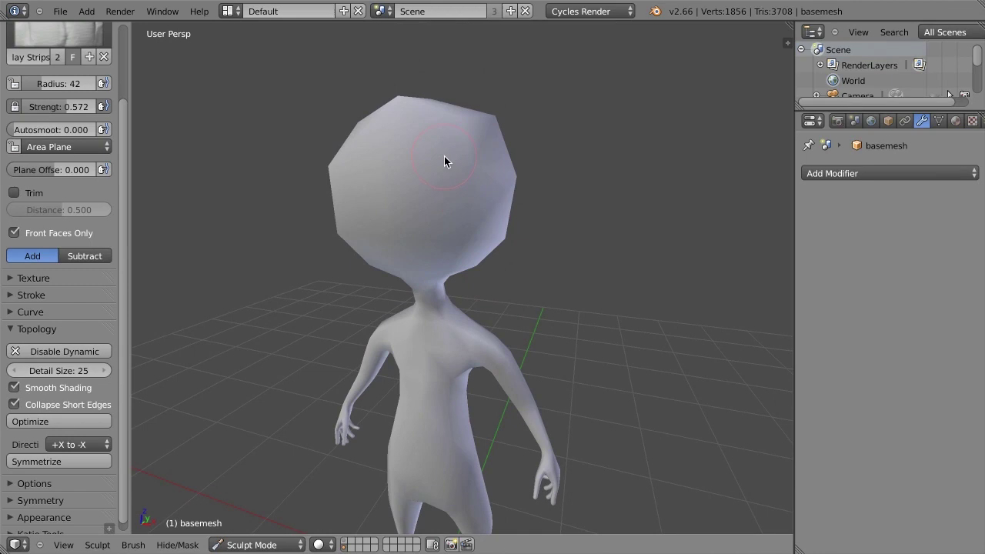
{"action": "mouse_move", "coordinate": [459, 186]}
{"action": "left_mouse_down"}
{"action": "mouse_move", "coordinate": [437, 177]}
{"action": "mouse_move", "coordinate": [400, 202]}
{"action": "mouse_move", "coordinate": [445, 169]}
{"action": "mouse_move", "coordinate": [382, 225]}
{"action": "mouse_move", "coordinate": [393, 226]}
{"action": "left_mouse_up"}
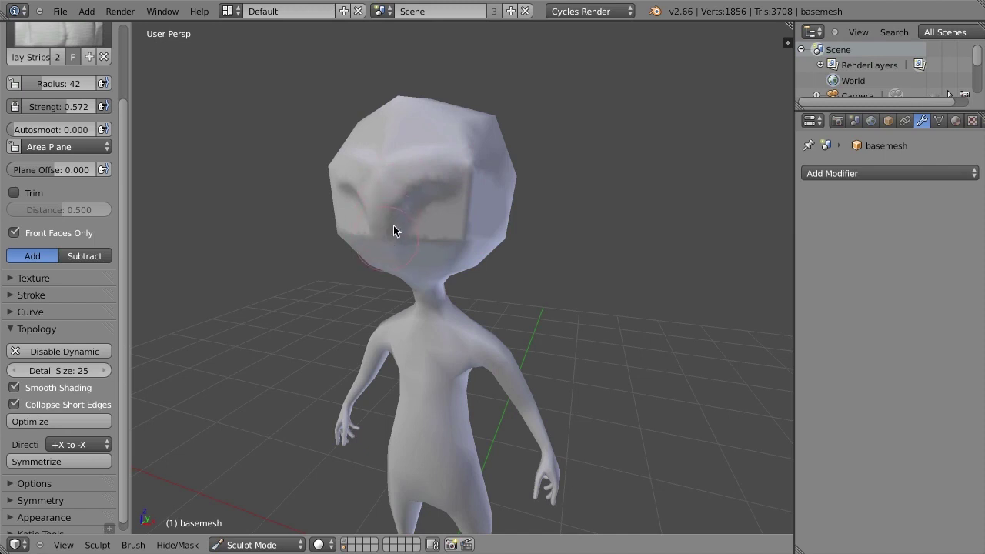
Examine the head's triangulated topology up close in Edit Mode and return to Sculpt Mode
{"action": "mouse_move", "coordinate": [478, 219]}
{"action": "middle_mouse_down", "text": "ctrl"}
{"action": "mouse_move", "coordinate": [530, 224]}
{"action": "mouse_move", "coordinate": [561, 267]}
{"action": "mouse_move", "coordinate": [513, 297]}
{"action": "mouse_move", "coordinate": [588, 220]}
{"action": "mouse_move", "coordinate": [525, 260]}
{"action": "mouse_move", "coordinate": [488, 252]}
{"action": "mouse_move", "coordinate": [535, 288]}
{"action": "middle_mouse_up", "text": "ctrl"}
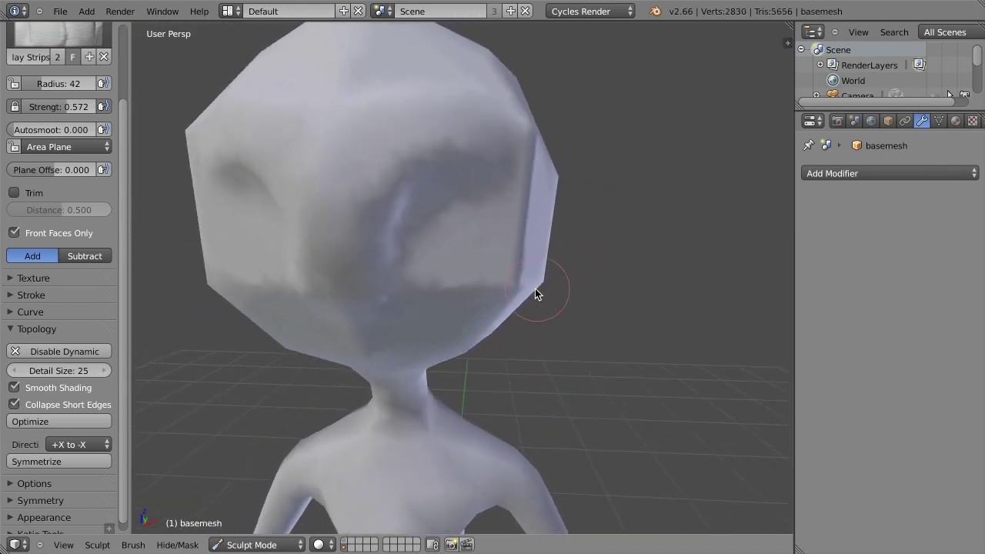
{"action": "key", "text": "z"}
{"action": "key", "text": "z"}
{"action": "key", "text": "Tab"}
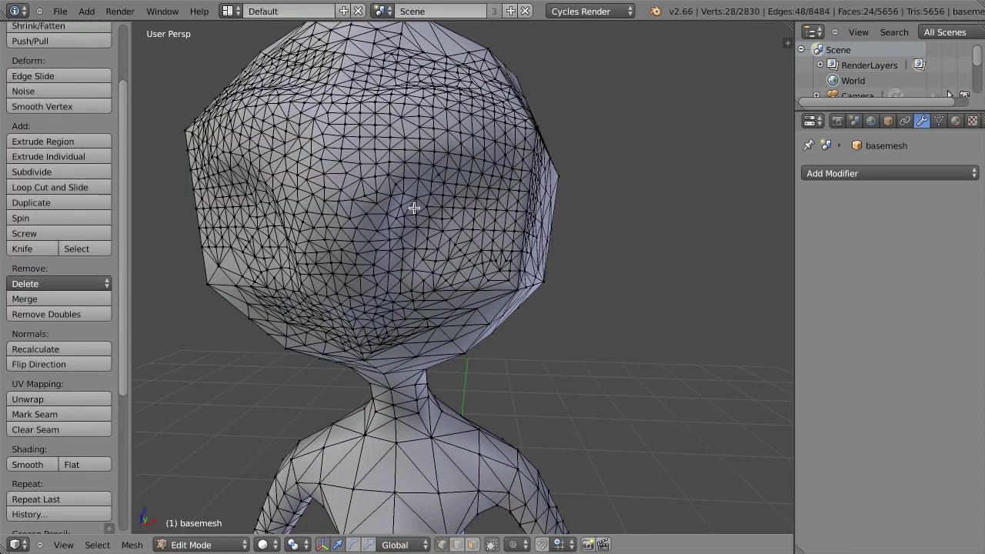
{"action": "key", "text": "Tab"}
{"action": "scroll", "coordinate": [570, 255], "scroll_direction": "down", "scroll_amount": 5}
{"action": "middle_click_drag", "start_coordinate": [488, 313], "coordinate": [538, 252]}
{"action": "scroll", "coordinate": [537, 258], "scroll_direction": "up", "scroll_amount": 4}
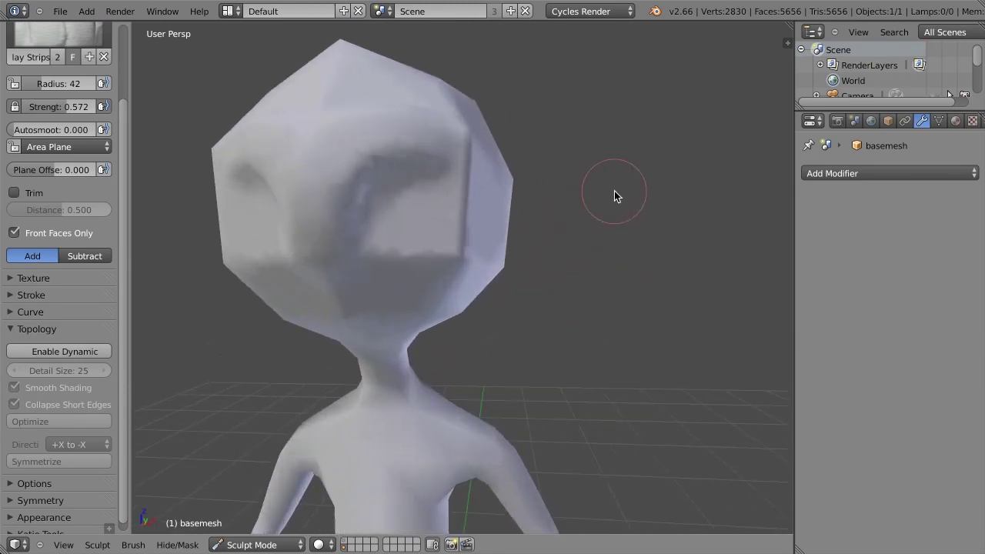
Smooth the side of the face and sculpt around the eye and nose with dynamic topology off
{"action": "mouse_move", "coordinate": [466, 212]}
{"action": "left_mouse_down", "text": "shift"}
{"action": "mouse_move", "coordinate": [437, 260]}
{"action": "mouse_move", "coordinate": [462, 212]}
{"action": "mouse_move", "coordinate": [387, 269]}
{"action": "mouse_move", "coordinate": [482, 143]}
{"action": "mouse_move", "coordinate": [393, 249]}
{"action": "mouse_move", "coordinate": [416, 265]}
{"action": "mouse_move", "coordinate": [482, 110]}
{"action": "mouse_move", "coordinate": [467, 158]}
{"action": "mouse_move", "coordinate": [408, 205]}
{"action": "left_mouse_up", "text": "shift"}
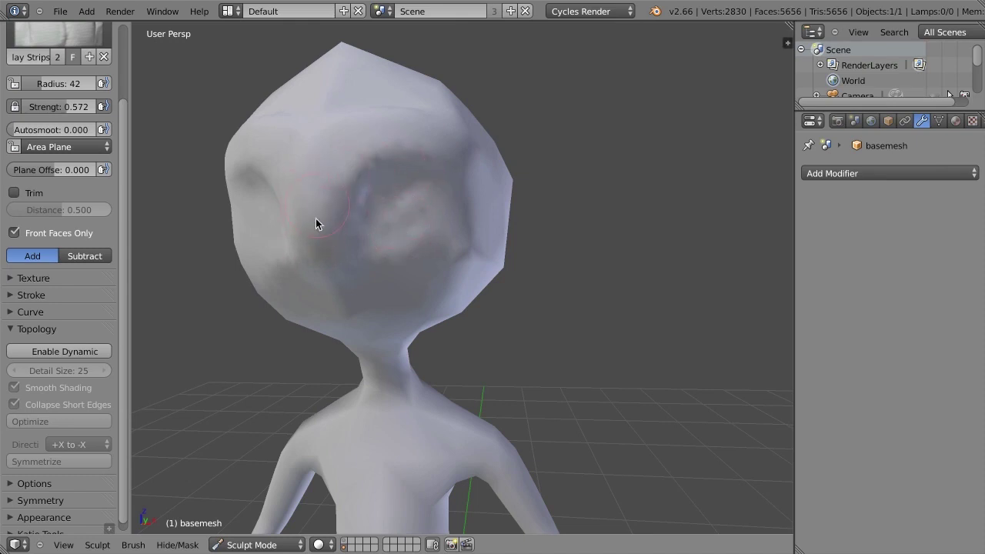
{"action": "left_click_drag", "start_coordinate": [348, 169], "coordinate": [367, 205]}
{"action": "middle_click_drag", "start_coordinate": [536, 209], "coordinate": [565, 226]}
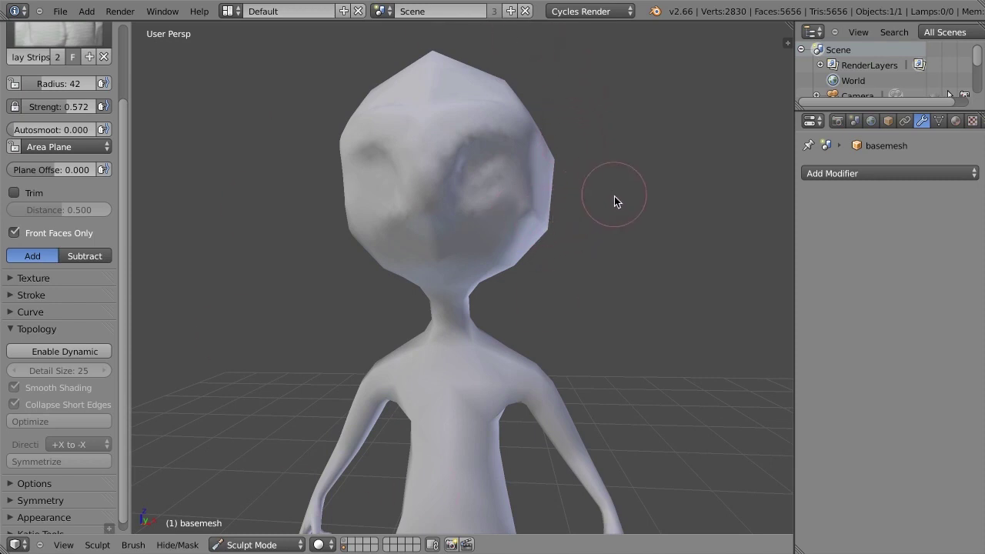
Examine the full figure's mesh density in wireframe and Edit Mode, and set the sculpt brush radius to 34
{"action": "middle_click_drag", "start_coordinate": [614, 198], "coordinate": [568, 265], "text": "ctrl"}
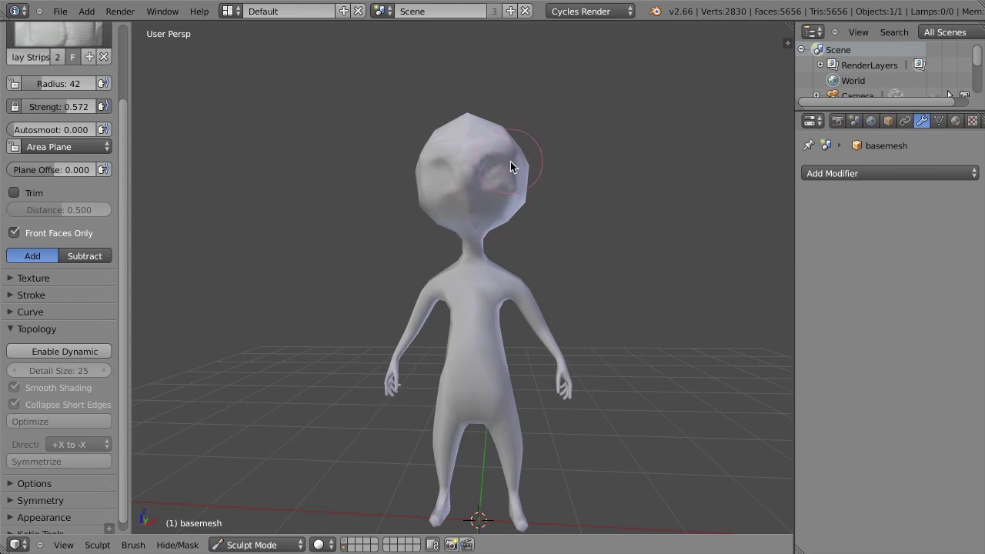
{"action": "key", "text": "z"}
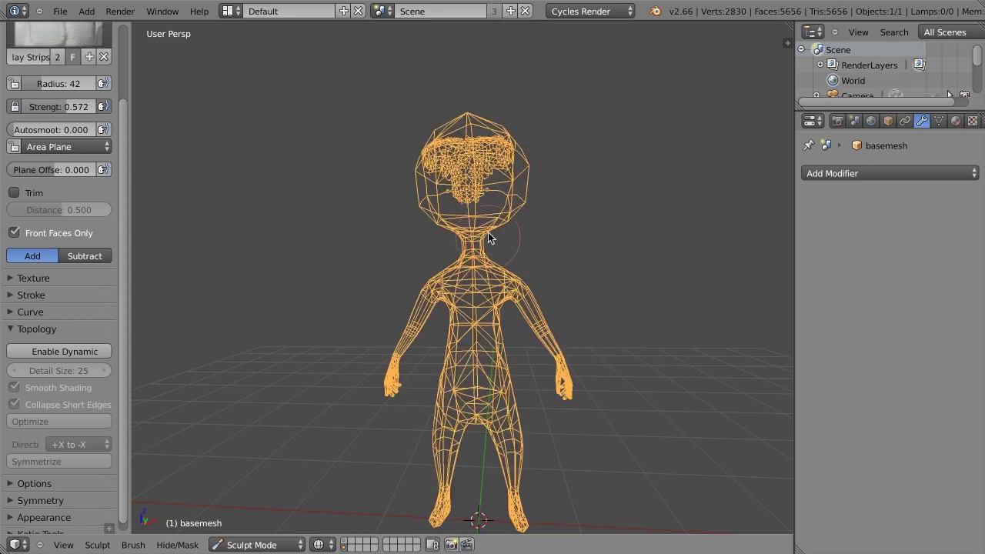
{"action": "key", "text": "z"}
{"action": "left_click", "coordinate": [487, 214]}
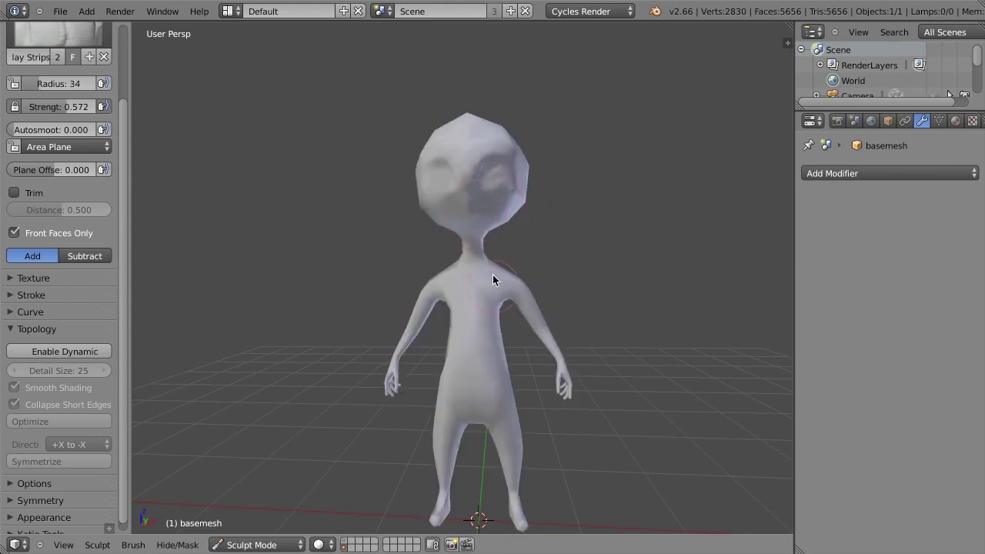
{"action": "middle_click_drag", "start_coordinate": [633, 303], "coordinate": [600, 287]}
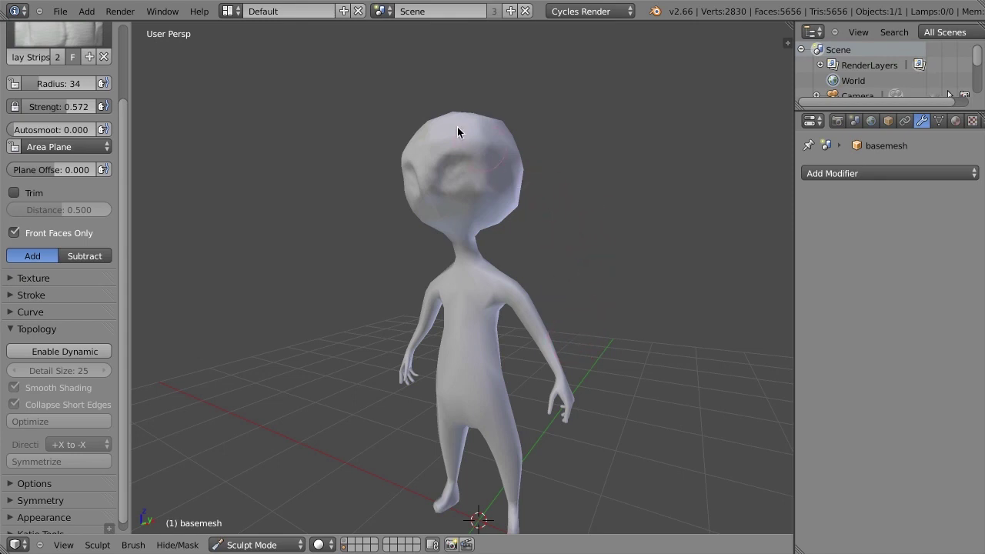
{"action": "key", "text": "Tab"}
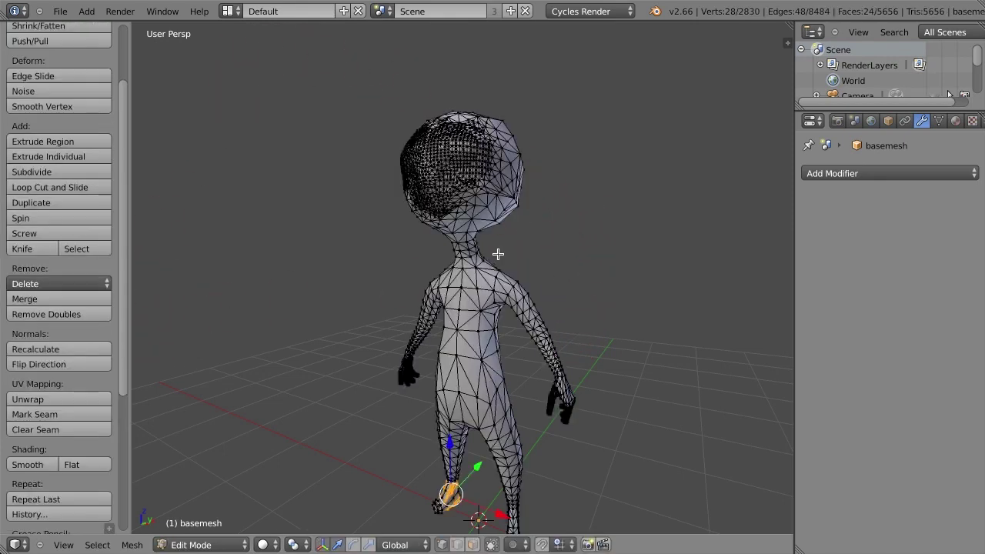
{"action": "key", "text": "Tab"}
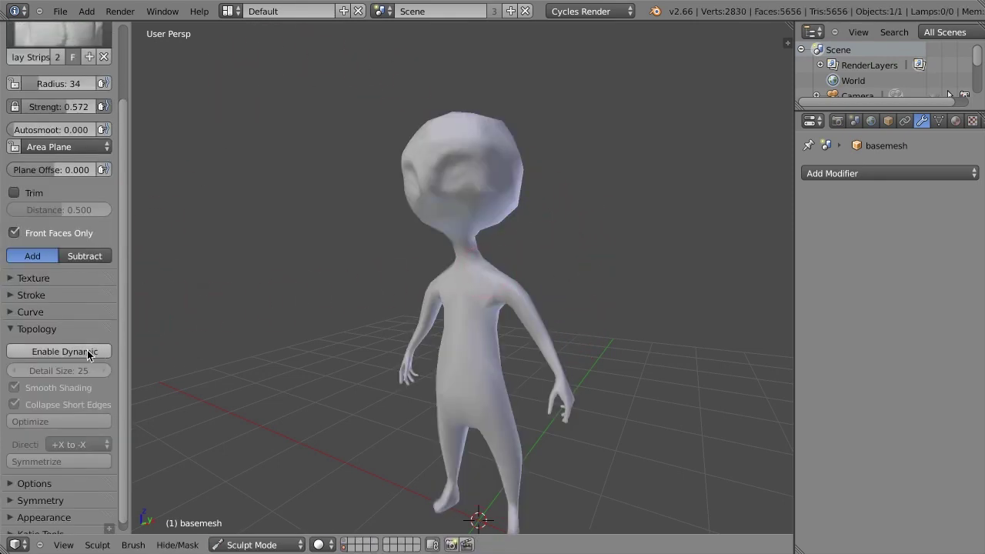
Re-enable dynamic topology and sculpt Clay Strips detail down the figure's chest and belly
{"action": "middle_click_drag", "start_coordinate": [455, 302], "coordinate": [616, 234], "text": "ctrl"}
{"action": "mouse_move", "coordinate": [537, 261]}
{"action": "middle_mouse_down"}
{"action": "mouse_move", "coordinate": [574, 271]}
{"action": "mouse_move", "coordinate": [595, 293]}
{"action": "middle_mouse_up"}
{"action": "key", "text": "z"}
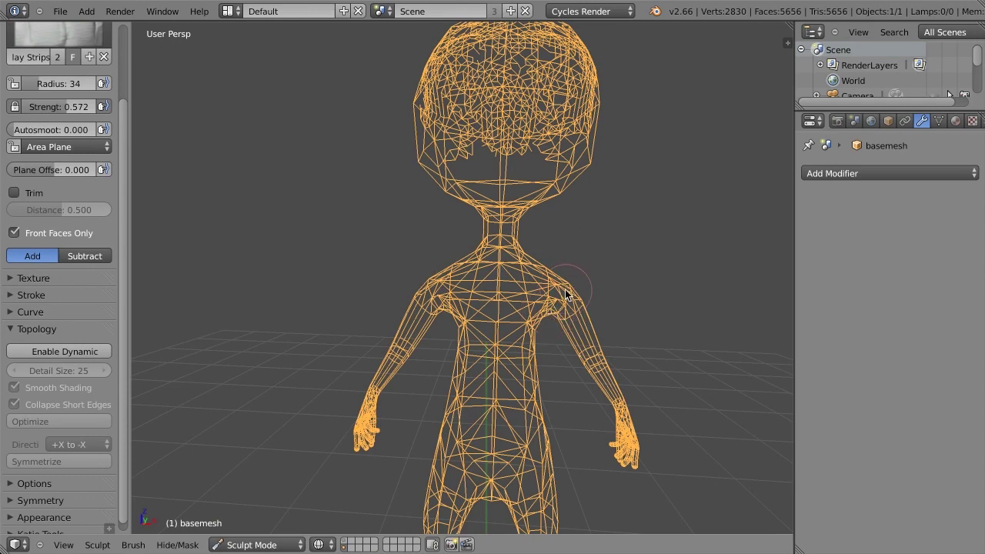
{"action": "left_click", "coordinate": [83, 351]}
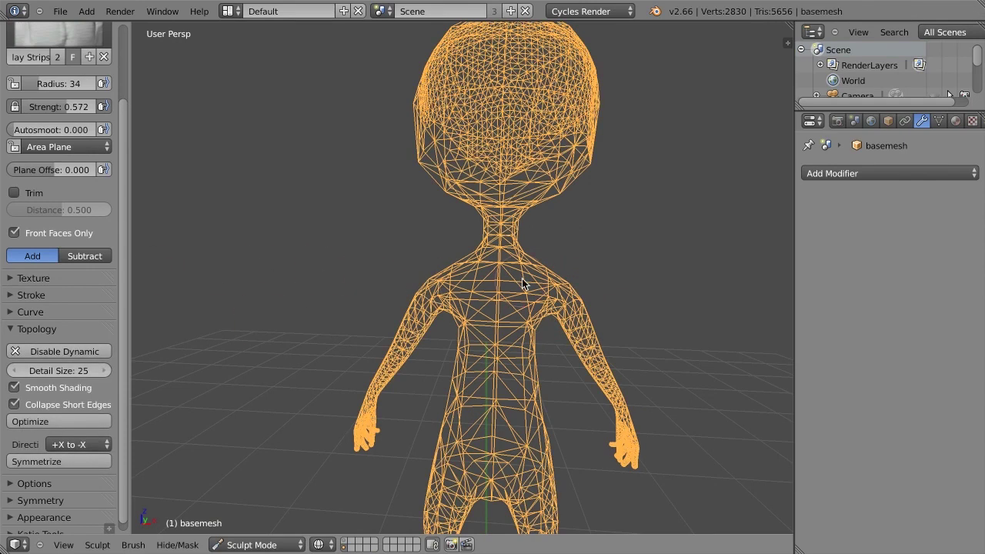
{"action": "left_click_drag", "start_coordinate": [523, 282], "coordinate": [505, 416]}
{"action": "key", "text": "z"}
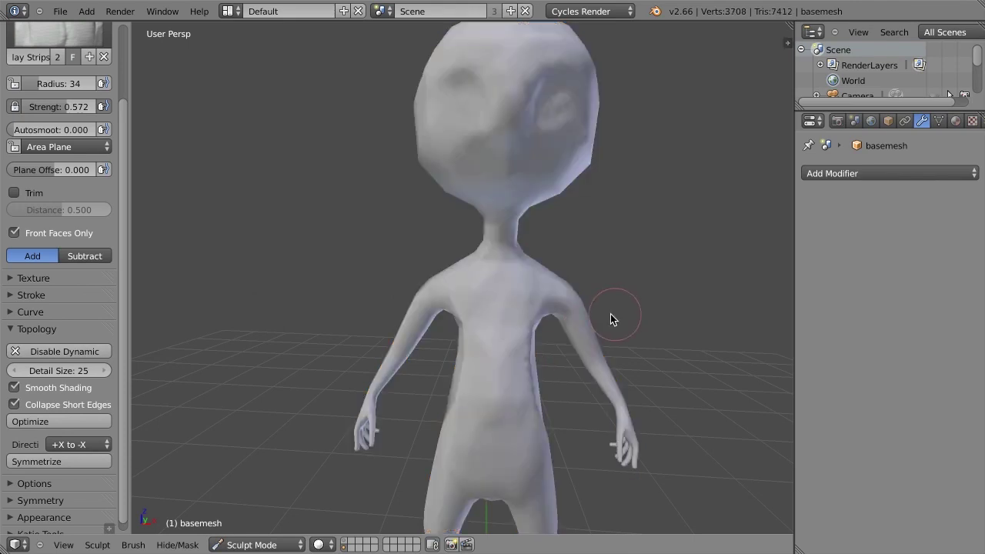
Sculpt across the side of the head and around the eye with the Clay Strips brush
{"action": "mouse_move", "coordinate": [610, 315]}
{"action": "middle_mouse_down"}
{"action": "mouse_move", "coordinate": [536, 315]}
{"action": "mouse_move", "coordinate": [533, 304]}
{"action": "middle_mouse_up"}
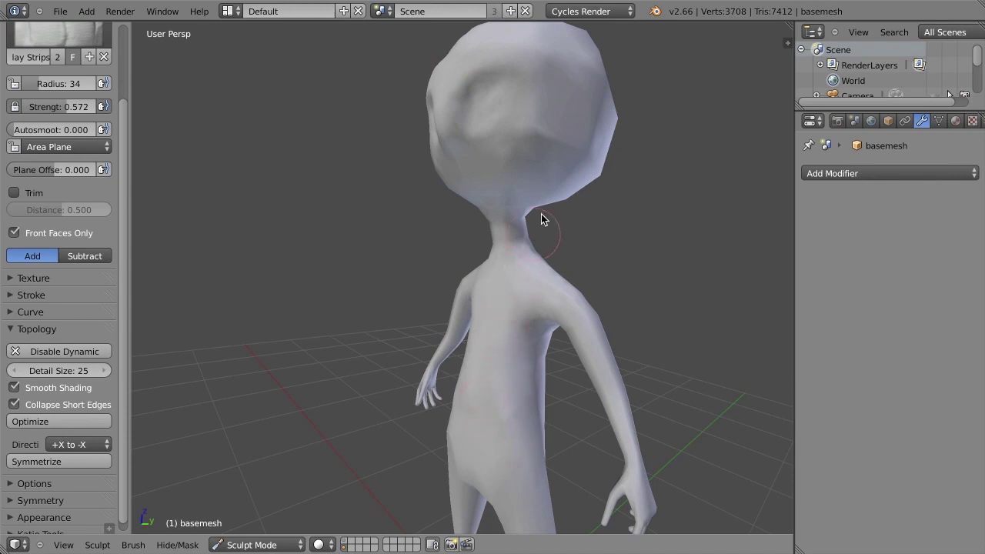
{"action": "mouse_move", "coordinate": [585, 141]}
{"action": "left_mouse_down"}
{"action": "mouse_move", "coordinate": [549, 103]}
{"action": "mouse_move", "coordinate": [555, 139]}
{"action": "mouse_move", "coordinate": [549, 121]}
{"action": "mouse_move", "coordinate": [529, 136]}
{"action": "mouse_move", "coordinate": [538, 110]}
{"action": "mouse_move", "coordinate": [508, 154]}
{"action": "mouse_move", "coordinate": [498, 150]}
{"action": "left_mouse_up"}
{"action": "mouse_move", "coordinate": [498, 95]}
{"action": "left_mouse_down"}
{"action": "mouse_move", "coordinate": [493, 152]}
{"action": "mouse_move", "coordinate": [563, 125]}
{"action": "mouse_move", "coordinate": [567, 144]}
{"action": "mouse_move", "coordinate": [556, 145]}
{"action": "mouse_move", "coordinate": [573, 137]}
{"action": "left_mouse_up"}
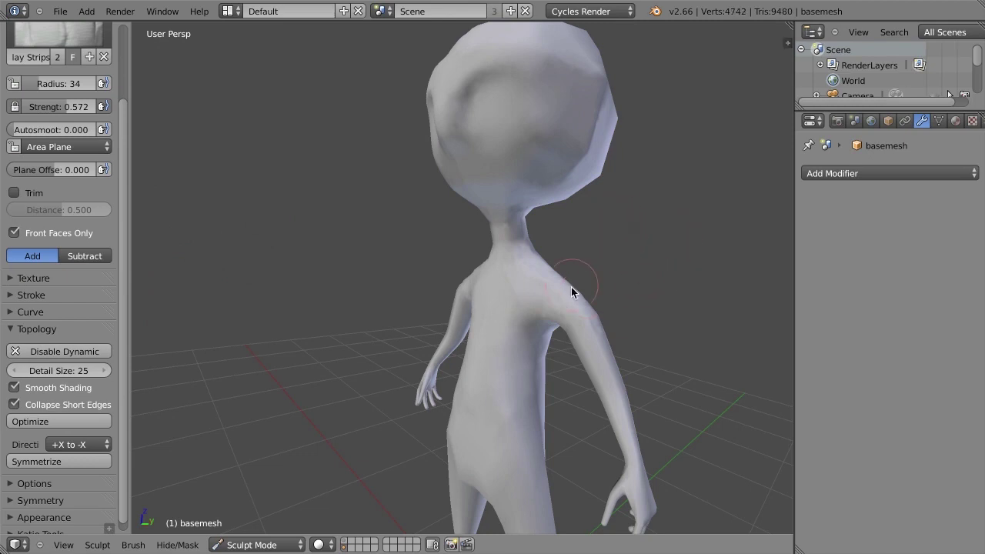
Turn off Smooth Shading in the dynamic topology settings while viewing the chest and shoulders close up
{"action": "mouse_move", "coordinate": [571, 287]}
{"action": "middle_mouse_down"}
{"action": "mouse_move", "coordinate": [647, 285]}
{"action": "mouse_move", "coordinate": [592, 261]}
{"action": "mouse_move", "coordinate": [508, 247]}
{"action": "middle_mouse_up"}
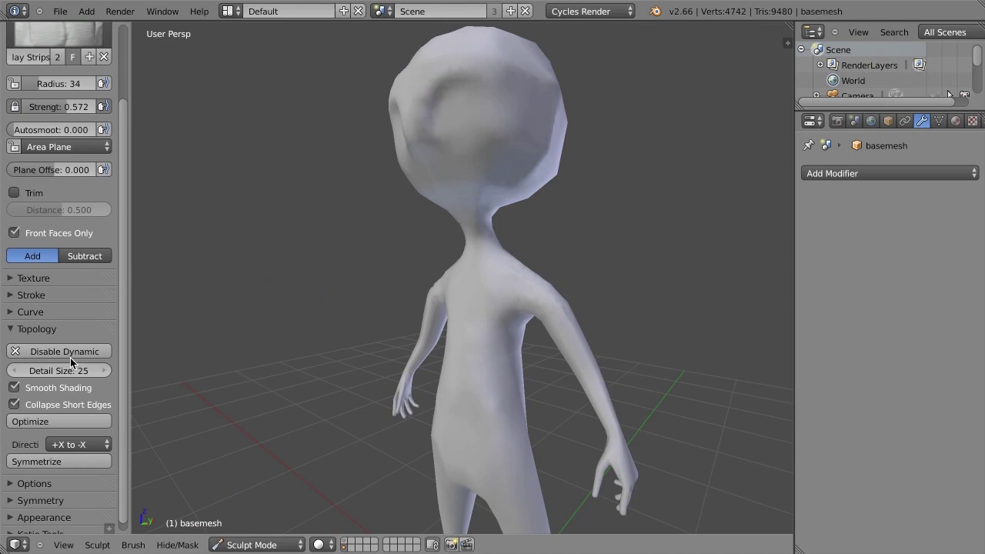
{"action": "scroll", "coordinate": [101, 250], "scroll_direction": "down", "scroll_amount": 1}
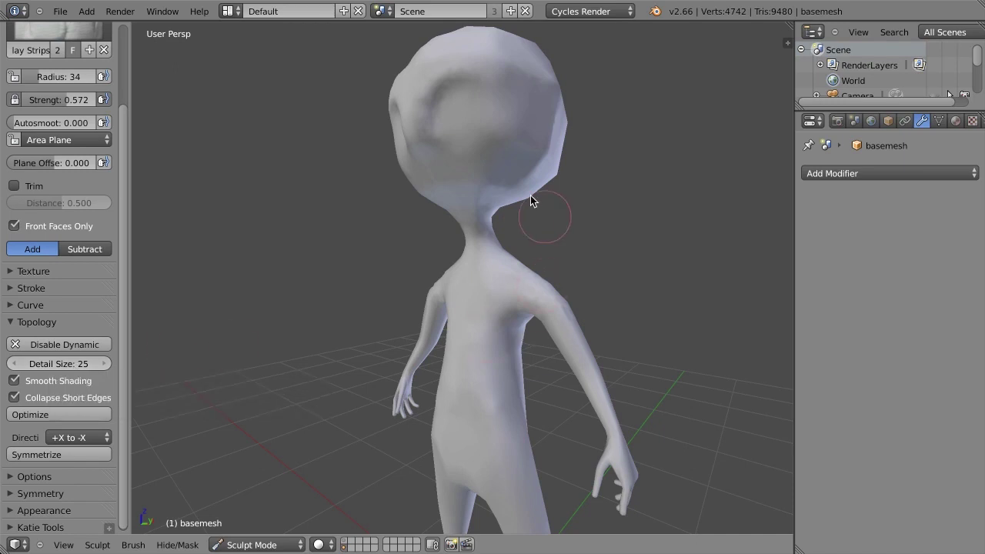
{"action": "scroll", "coordinate": [569, 278], "scroll_direction": "down", "scroll_amount": 5}
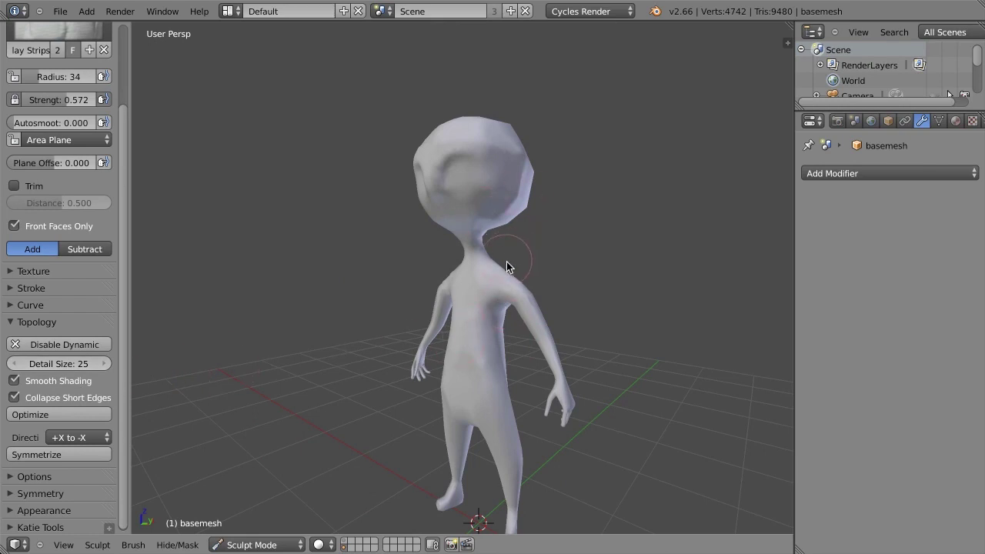
{"action": "scroll", "coordinate": [506, 262], "scroll_direction": "up", "scroll_amount": 4}
{"action": "middle_click_drag", "start_coordinate": [594, 269], "coordinate": [616, 200], "text": "ctrl"}
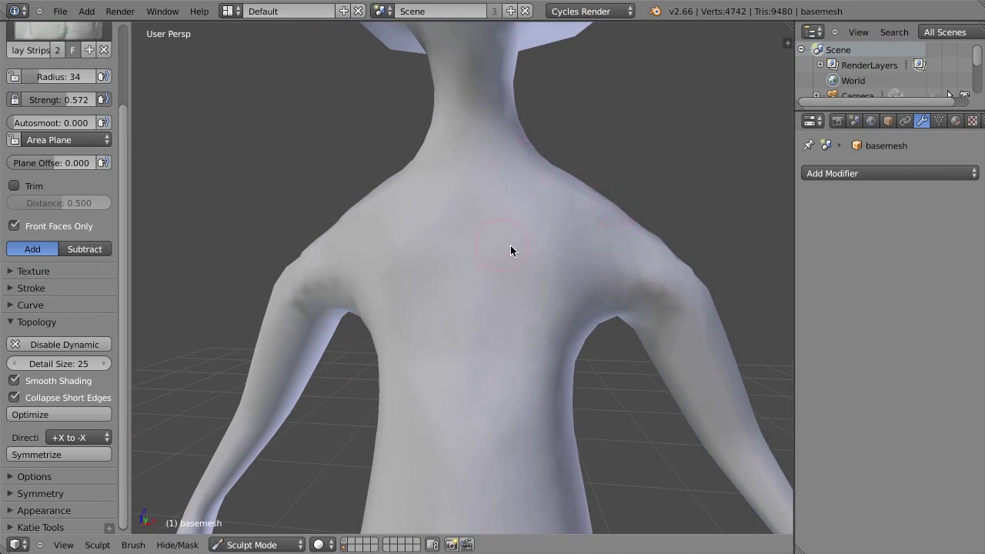
{"action": "left_click", "coordinate": [14, 381]}
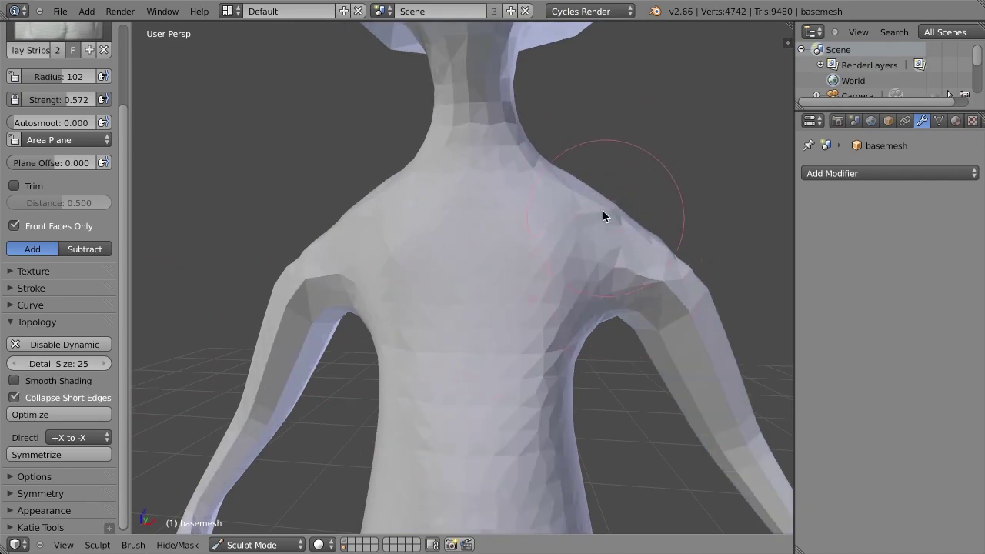
Set the brush radius to 53 and sculpt a Clay Strips band diagonally across the upper chest
{"action": "key", "text": "f"}
{"action": "left_click", "coordinate": [531, 236]}
{"action": "mouse_move", "coordinate": [497, 274]}
{"action": "left_mouse_down"}
{"action": "mouse_move", "coordinate": [562, 248]}
{"action": "mouse_move", "coordinate": [506, 272]}
{"action": "mouse_move", "coordinate": [529, 258]}
{"action": "left_mouse_up"}
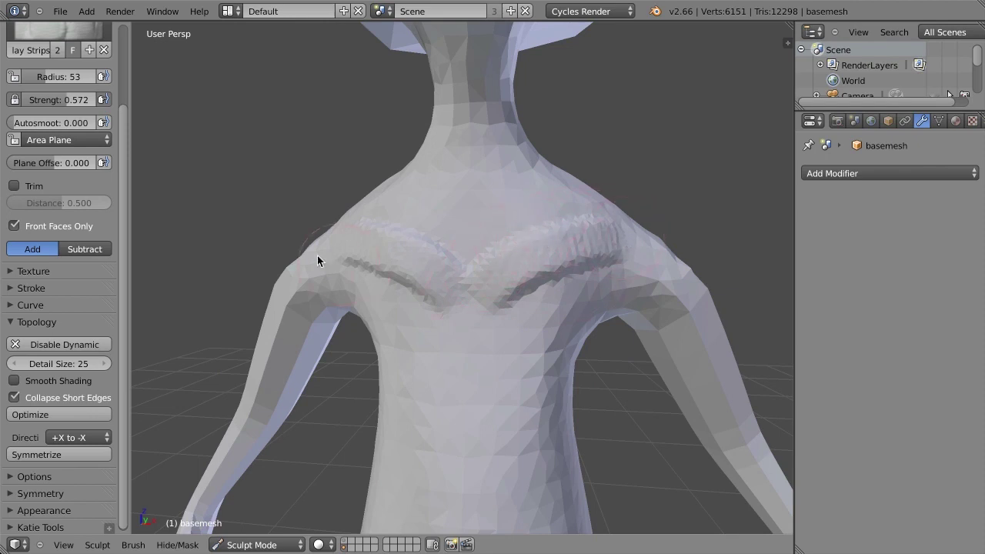
Set the topology detail size to 8 and sculpt a second band across the chest just below the first
{"action": "left_click", "coordinate": [60, 363]}
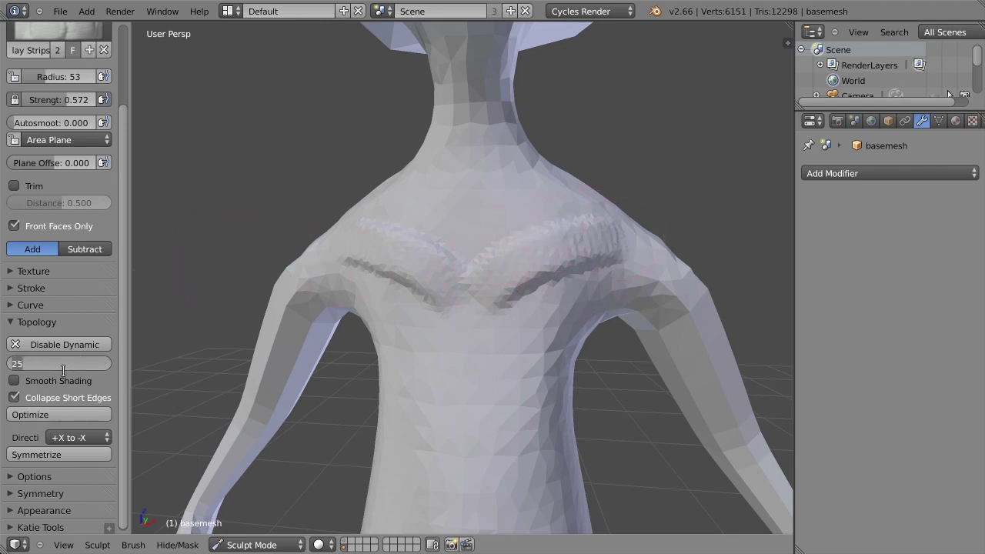
{"action": "type", "text": "8"}
{"action": "key", "text": "Return"}
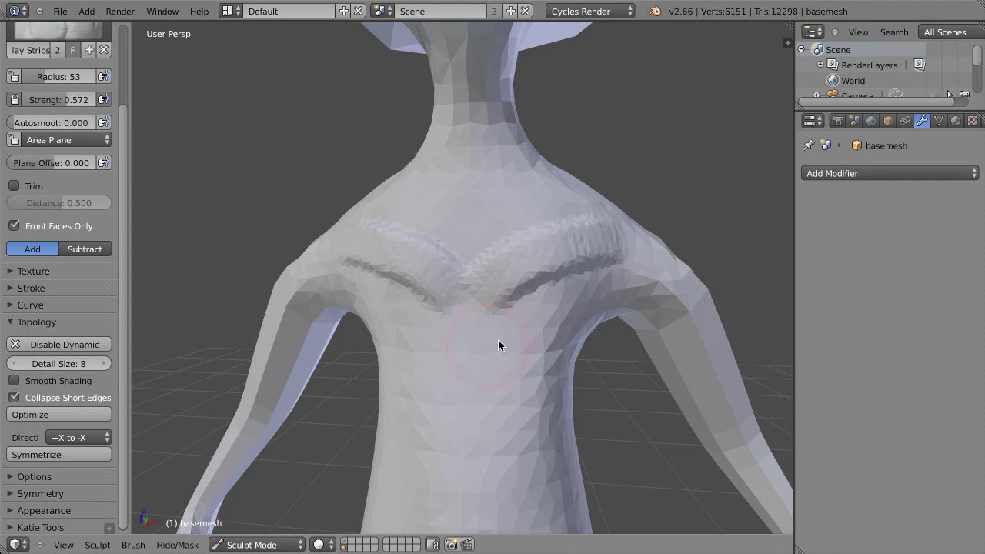
{"action": "mouse_move", "coordinate": [498, 340]}
{"action": "left_mouse_down"}
{"action": "mouse_move", "coordinate": [594, 299]}
{"action": "mouse_move", "coordinate": [482, 348]}
{"action": "mouse_move", "coordinate": [600, 294]}
{"action": "mouse_move", "coordinate": [484, 352]}
{"action": "mouse_move", "coordinate": [580, 307]}
{"action": "mouse_move", "coordinate": [559, 250]}
{"action": "left_mouse_up"}
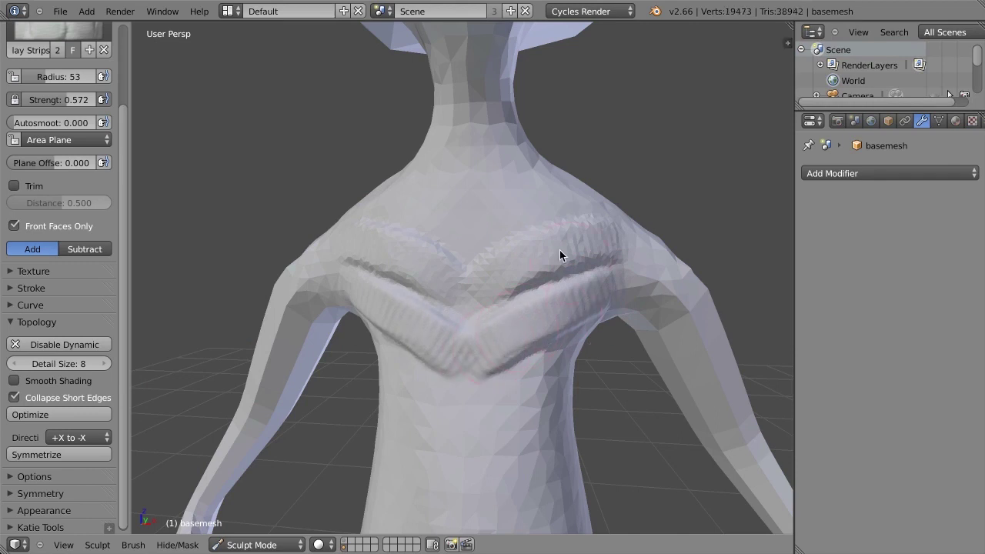
{"action": "mouse_move", "coordinate": [545, 314]}
{"action": "middle_mouse_down"}
{"action": "mouse_move", "coordinate": [671, 198]}
{"action": "mouse_move", "coordinate": [600, 265]}
{"action": "mouse_move", "coordinate": [485, 308]}
{"action": "middle_mouse_up"}
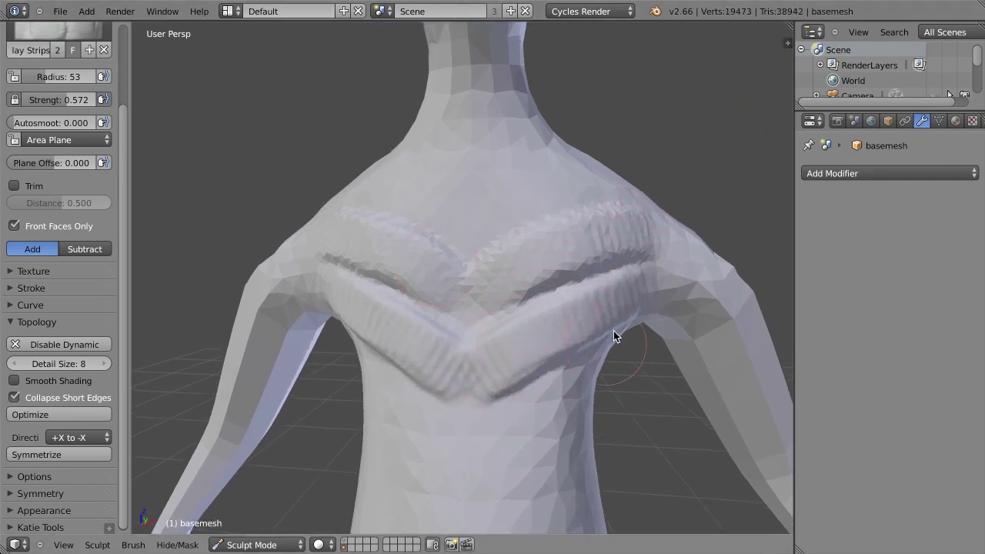
Switch to orthographic view and sculpt a tiny curved stroke on the lower chest band at very close range
{"action": "left_click", "coordinate": [63, 545]}
{"action": "key", "text": "KP_5"}
{"action": "scroll", "coordinate": [536, 331], "scroll_direction": "down", "scroll_amount": 2}
{"action": "scroll", "coordinate": [394, 443], "scroll_direction": "down", "scroll_amount": 8}
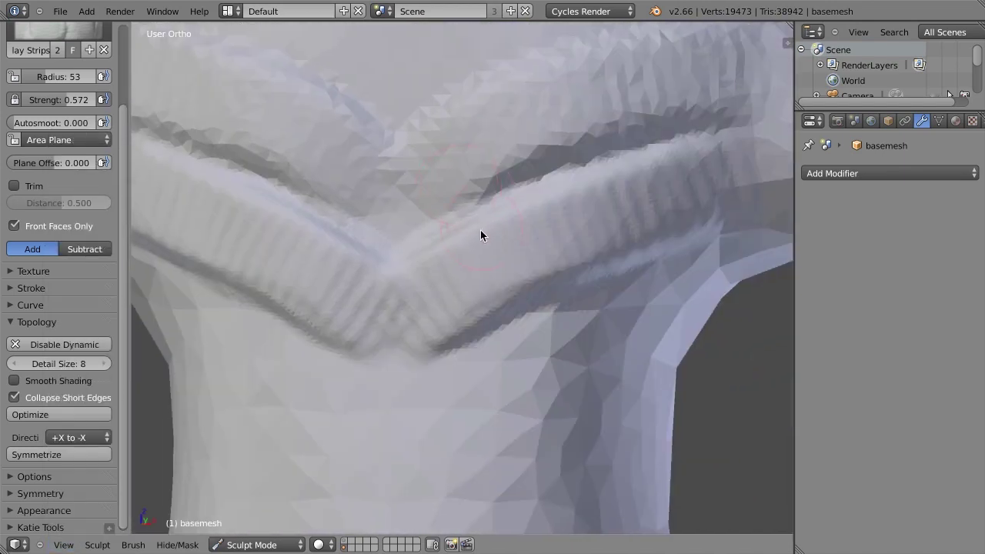
{"action": "middle_click_drag", "start_coordinate": [480, 230], "coordinate": [551, 181], "text": "ctrl"}
{"action": "scroll", "coordinate": [574, 235], "scroll_direction": "up", "scroll_amount": 6}
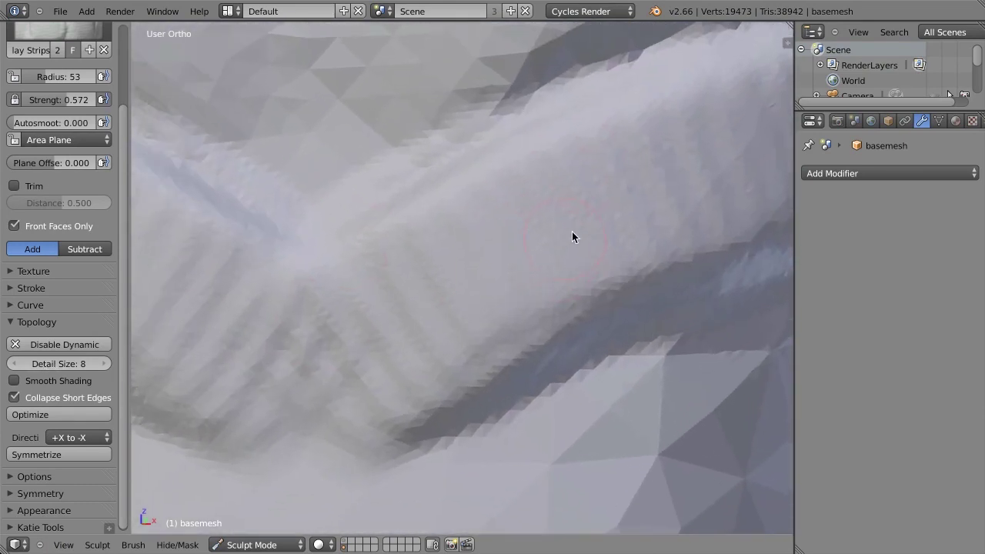
{"action": "scroll", "coordinate": [646, 166], "scroll_direction": "down", "scroll_amount": 1}
{"action": "mouse_move", "coordinate": [622, 166]}
{"action": "left_mouse_down"}
{"action": "mouse_move", "coordinate": [452, 338]}
{"action": "mouse_move", "coordinate": [362, 377]}
{"action": "left_mouse_up"}
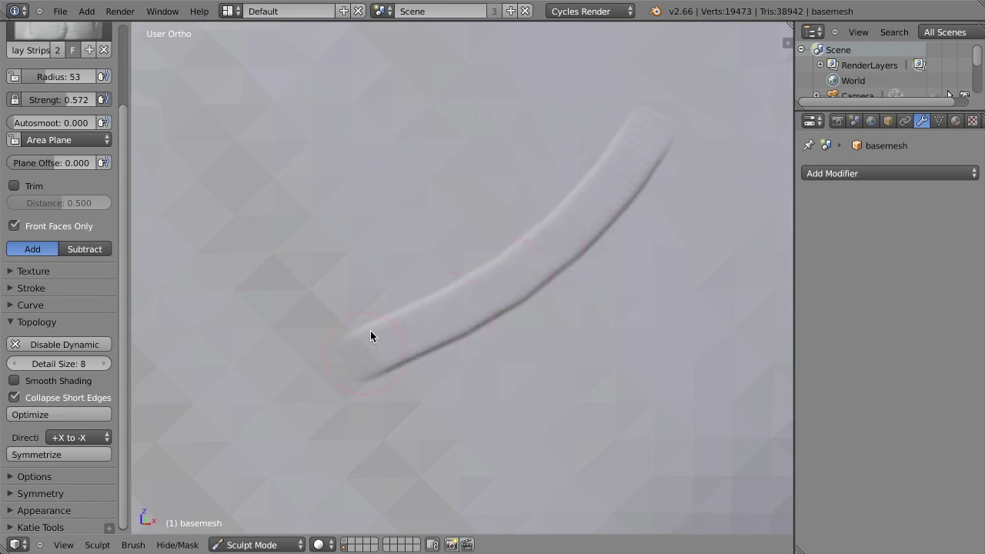
Examine the tiny stroke's mesh density in solid and wireframe display, comparing it with the chest bands and the full figure
{"action": "middle_click_drag", "start_coordinate": [655, 223], "coordinate": [502, 329]}
{"action": "scroll", "coordinate": [502, 330], "scroll_direction": "down", "scroll_amount": 6}
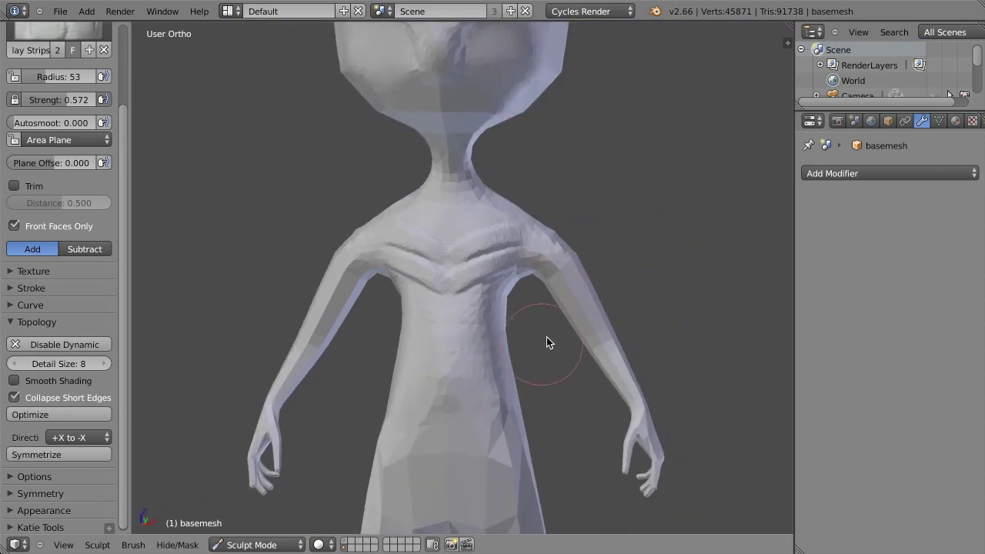
{"action": "scroll", "coordinate": [547, 338], "scroll_direction": "up", "scroll_amount": 8}
{"action": "scroll", "coordinate": [768, 171], "scroll_direction": "up", "scroll_amount": 6}
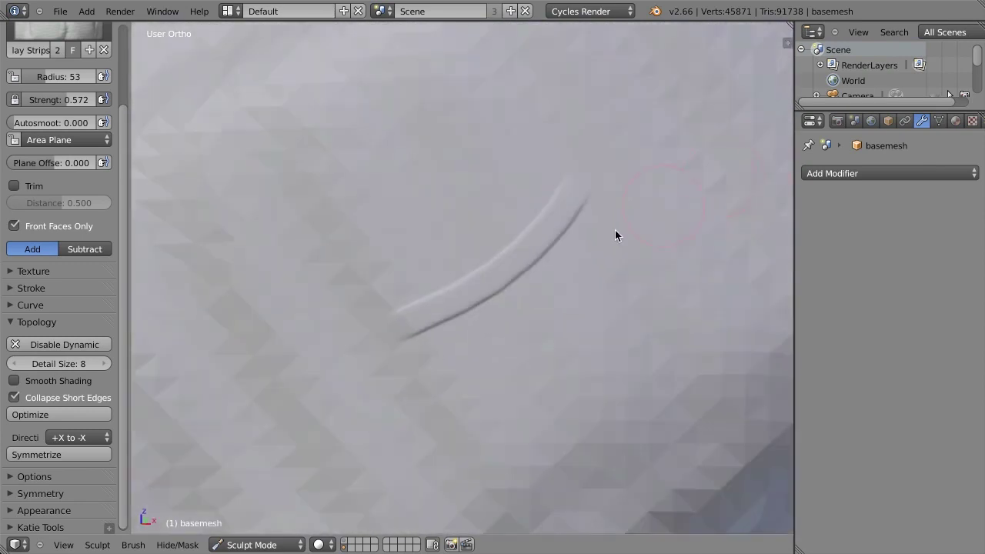
{"action": "key", "text": "z"}
{"action": "key", "text": "z"}
{"action": "scroll", "coordinate": [484, 307], "scroll_direction": "down", "scroll_amount": 6}
{"action": "scroll", "coordinate": [508, 287], "scroll_direction": "down", "scroll_amount": 4}
{"action": "mouse_move", "coordinate": [519, 292]}
{"action": "middle_mouse_down"}
{"action": "mouse_move", "coordinate": [567, 273]}
{"action": "mouse_move", "coordinate": [516, 293]}
{"action": "middle_mouse_up"}
{"action": "scroll", "coordinate": [643, 222], "scroll_direction": "down", "scroll_amount": 5}
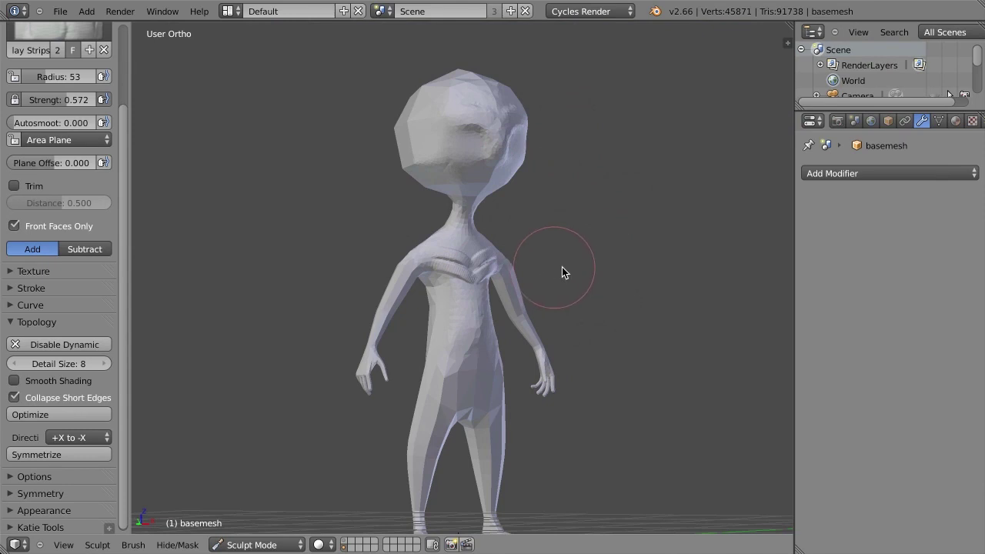
{"action": "scroll", "coordinate": [569, 258], "scroll_direction": "up", "scroll_amount": 1}
{"action": "scroll", "coordinate": [569, 258], "scroll_direction": "up", "scroll_amount": 20}
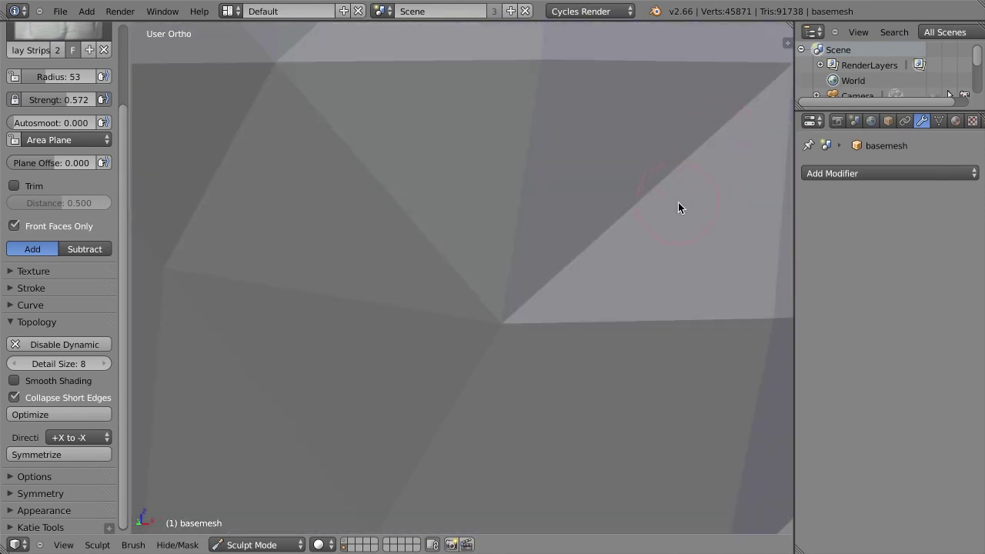
{"action": "scroll", "coordinate": [678, 202], "scroll_direction": "down", "scroll_amount": 6}
{"action": "scroll", "coordinate": [732, 162], "scroll_direction": "down", "scroll_amount": 6}
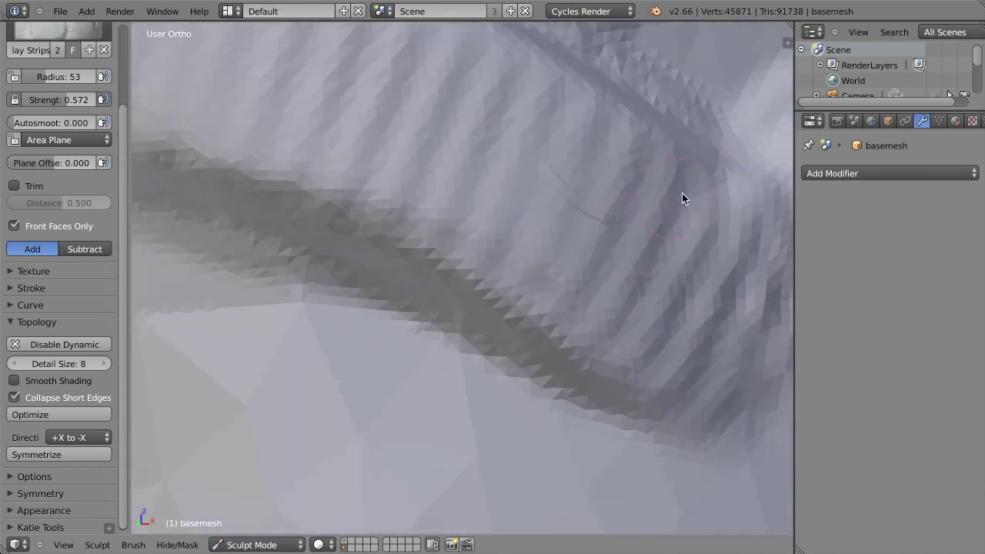
{"action": "scroll", "coordinate": [604, 266], "scroll_direction": "down", "scroll_amount": 2}
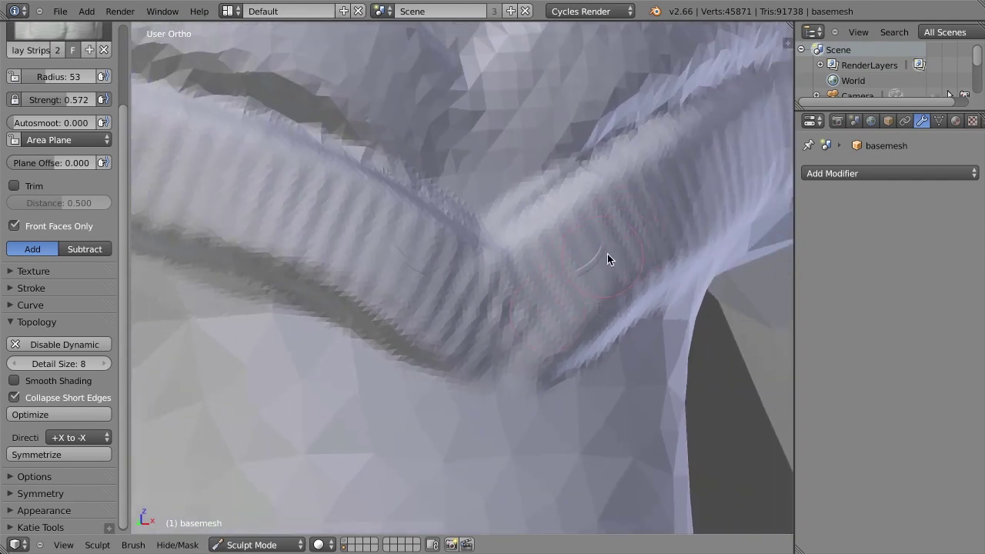
Set the topology detail size to 25 and turn off Collapse Short Edges
{"action": "left_click", "coordinate": [93, 363]}
{"action": "type", "text": "2"}
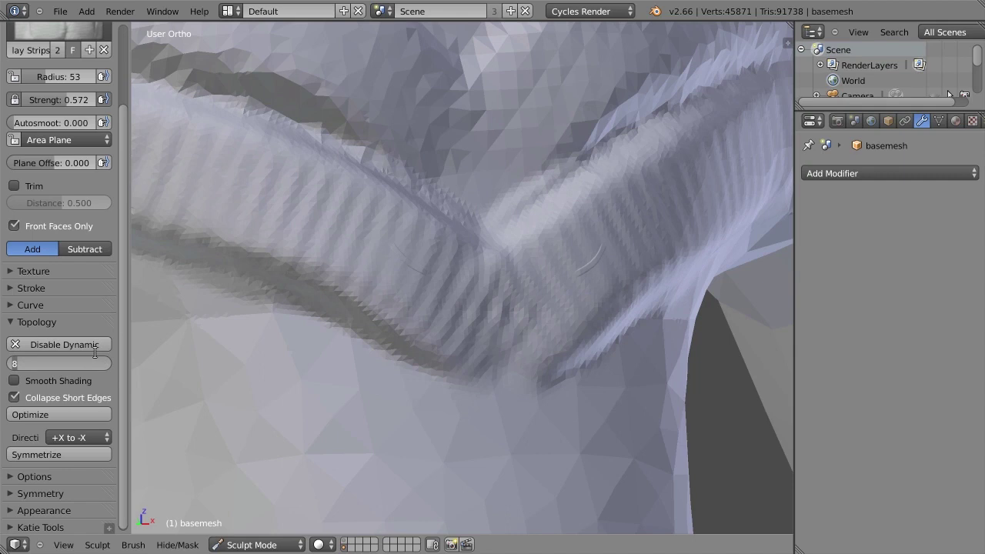
{"action": "type", "text": "5"}
{"action": "key", "text": "Return"}
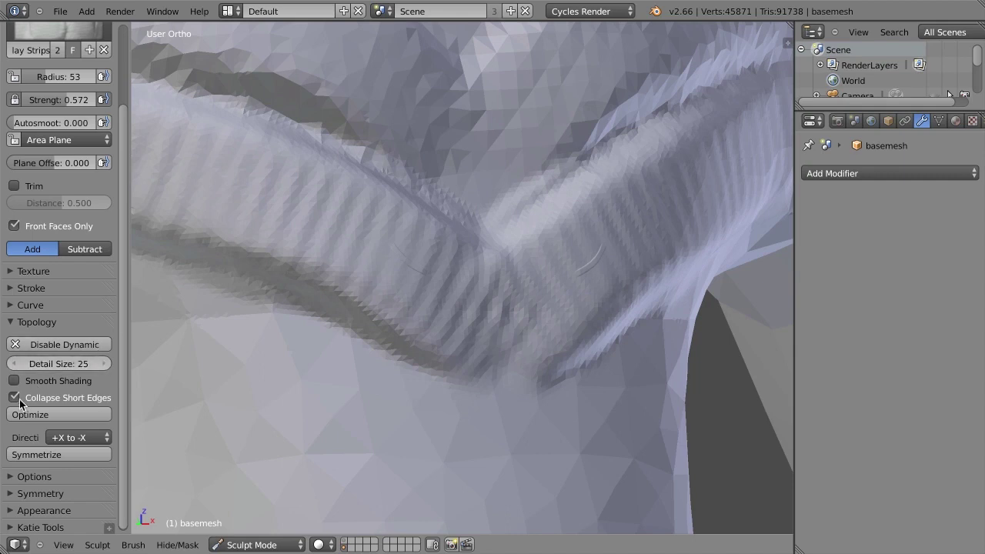
{"action": "left_click", "coordinate": [14, 399]}
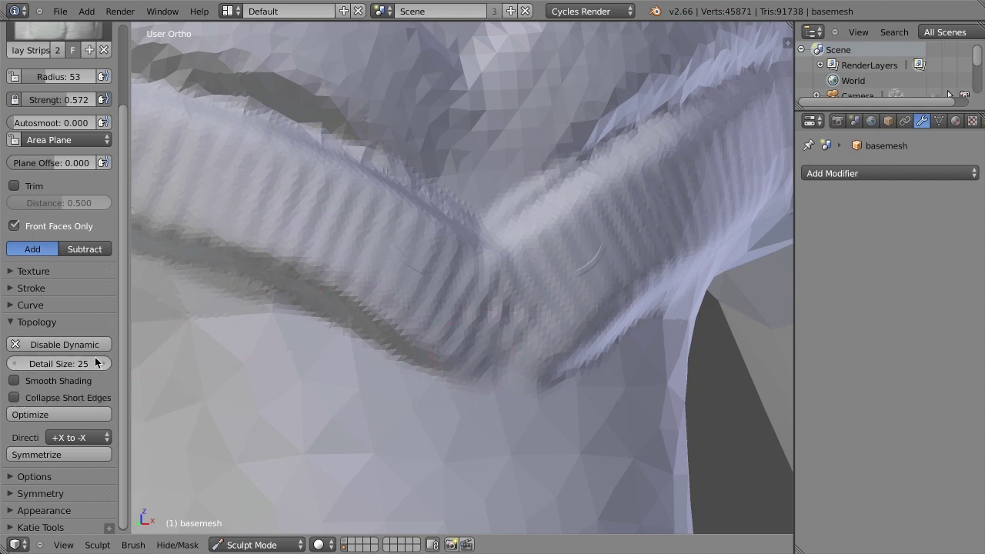
Set the brush radius to 43 and sculpt over the tiny stroke on the chest band, checking the mesh in wireframe
{"action": "middle_click_drag", "start_coordinate": [577, 264], "coordinate": [643, 237], "text": "ctrl"}
{"action": "key", "text": "f"}
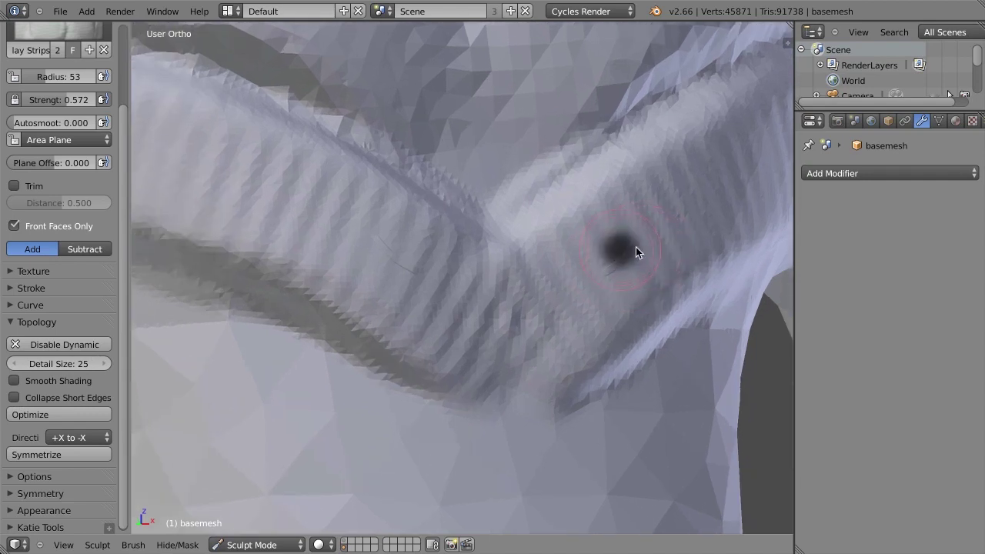
{"action": "left_click", "coordinate": [628, 247]}
{"action": "mouse_move", "coordinate": [636, 237]}
{"action": "left_mouse_down"}
{"action": "mouse_move", "coordinate": [599, 265]}
{"action": "mouse_move", "coordinate": [681, 203]}
{"action": "mouse_move", "coordinate": [619, 258]}
{"action": "mouse_move", "coordinate": [666, 224]}
{"action": "left_mouse_up"}
{"action": "mouse_move", "coordinate": [631, 254]}
{"action": "middle_mouse_down"}
{"action": "mouse_move", "coordinate": [607, 266]}
{"action": "mouse_move", "coordinate": [499, 231]}
{"action": "mouse_move", "coordinate": [642, 248]}
{"action": "mouse_move", "coordinate": [623, 281]}
{"action": "mouse_move", "coordinate": [745, 209]}
{"action": "mouse_move", "coordinate": [484, 303]}
{"action": "middle_mouse_up"}
{"action": "key", "text": "z"}
{"action": "key", "text": "z"}
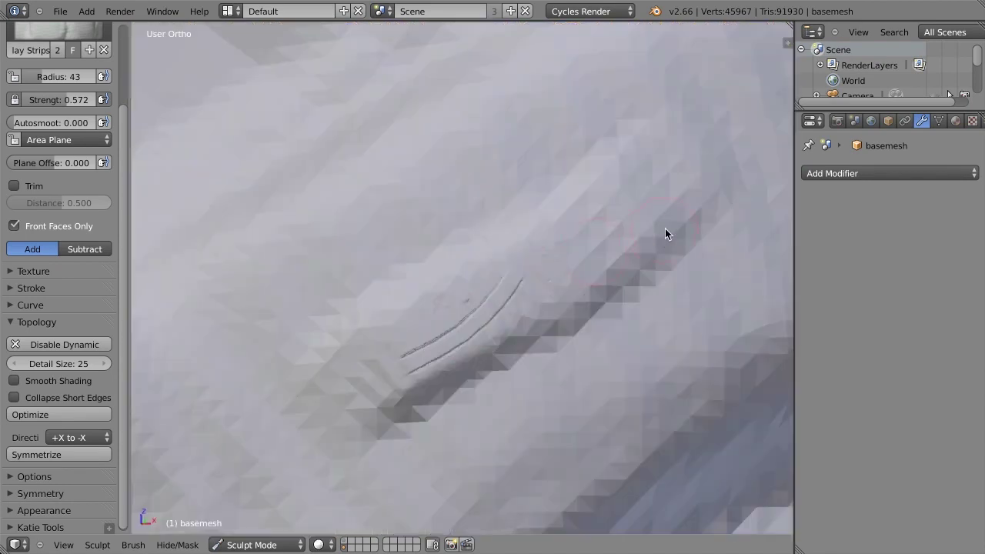
{"action": "mouse_move", "coordinate": [664, 231]}
{"action": "middle_mouse_down"}
{"action": "mouse_move", "coordinate": [480, 337]}
{"action": "mouse_move", "coordinate": [490, 297]}
{"action": "middle_mouse_up"}
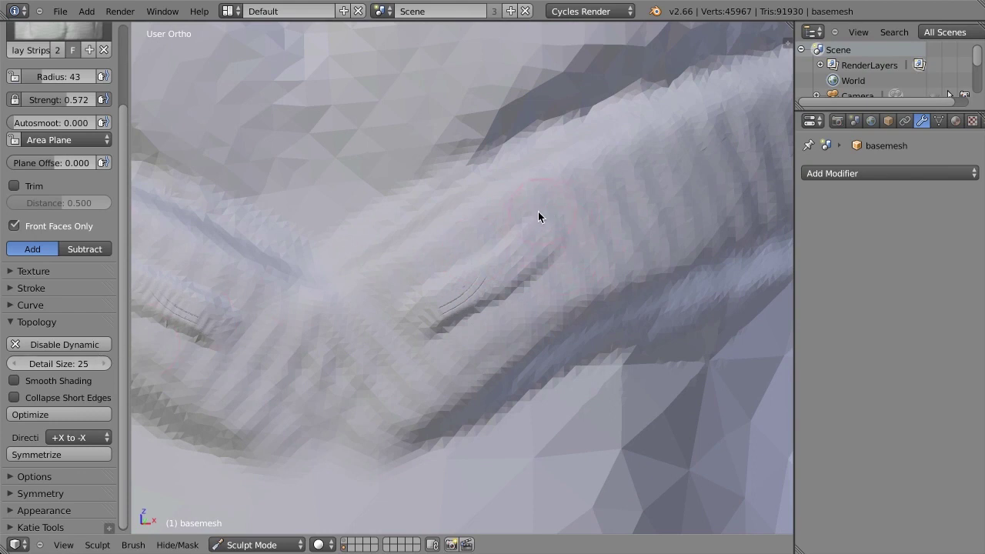
{"action": "left_click_drag", "start_coordinate": [463, 248], "coordinate": [483, 287]}
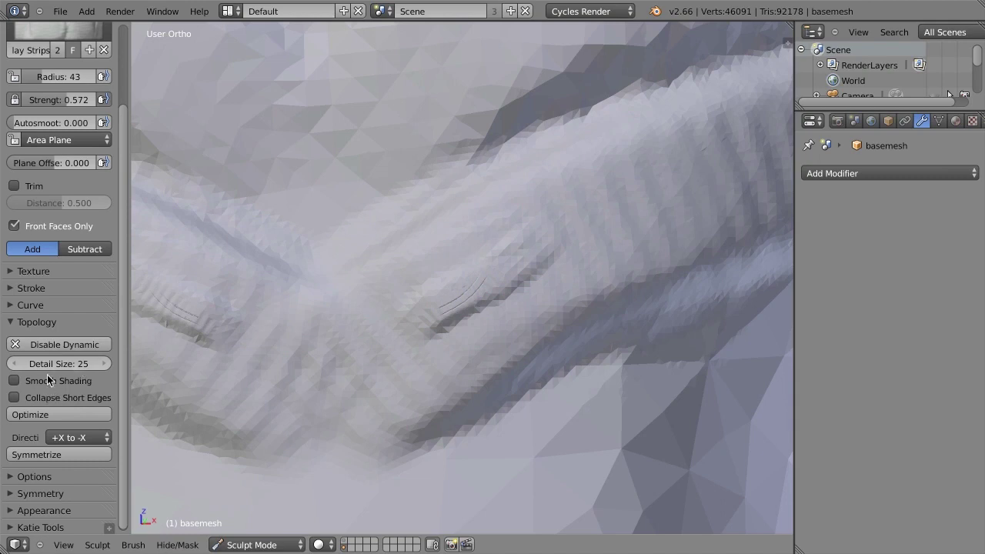
Turn on Collapse Short Edges and sculpt over the finely detailed stroke, checking the simplified mesh in wireframe
{"action": "left_click", "coordinate": [13, 398]}
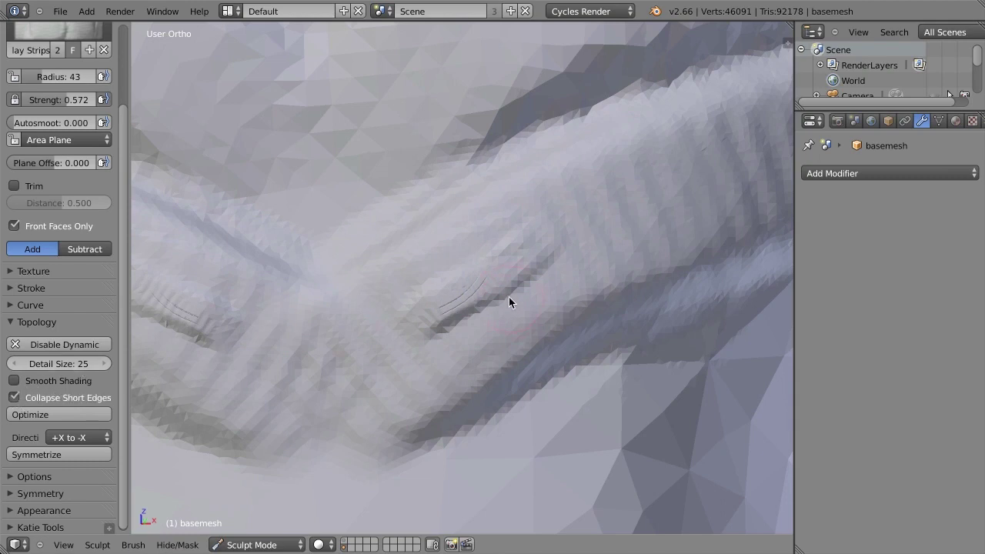
{"action": "mouse_move", "coordinate": [508, 297]}
{"action": "middle_mouse_down"}
{"action": "mouse_move", "coordinate": [539, 275]}
{"action": "mouse_move", "coordinate": [474, 281]}
{"action": "middle_mouse_up"}
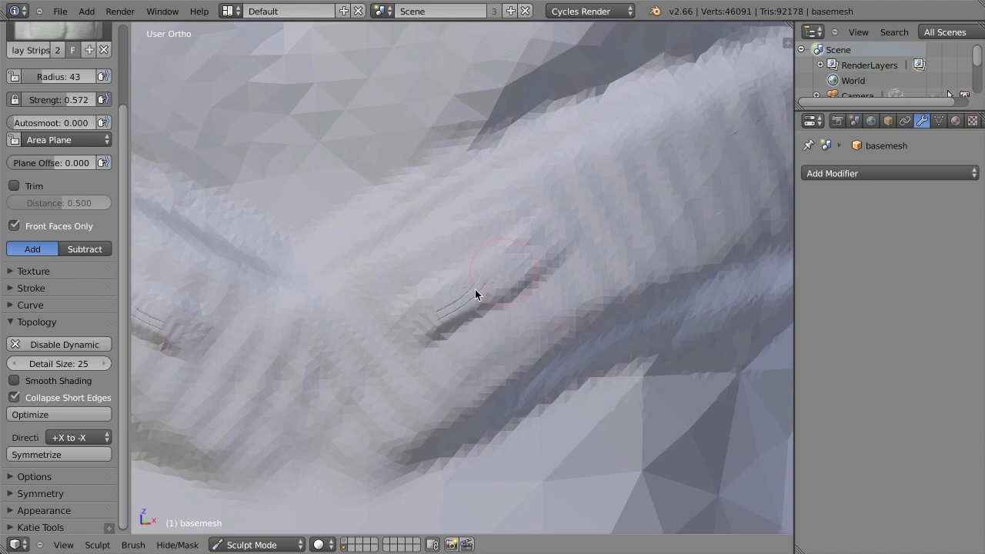
{"action": "mouse_move", "coordinate": [474, 289]}
{"action": "left_mouse_down"}
{"action": "mouse_move", "coordinate": [379, 338]}
{"action": "mouse_move", "coordinate": [483, 305]}
{"action": "mouse_move", "coordinate": [466, 319]}
{"action": "mouse_move", "coordinate": [522, 277]}
{"action": "mouse_move", "coordinate": [464, 339]}
{"action": "left_mouse_up"}
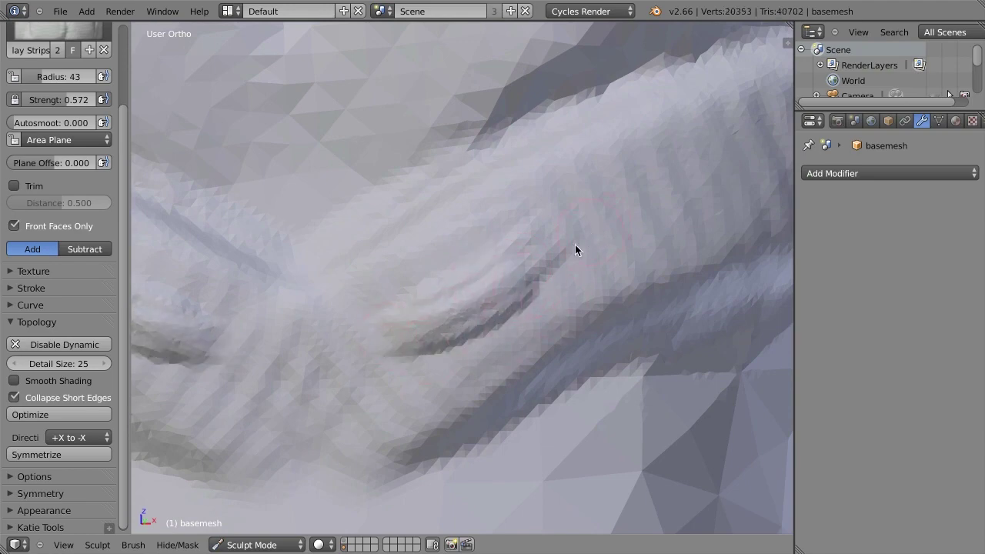
{"action": "key", "text": "z"}
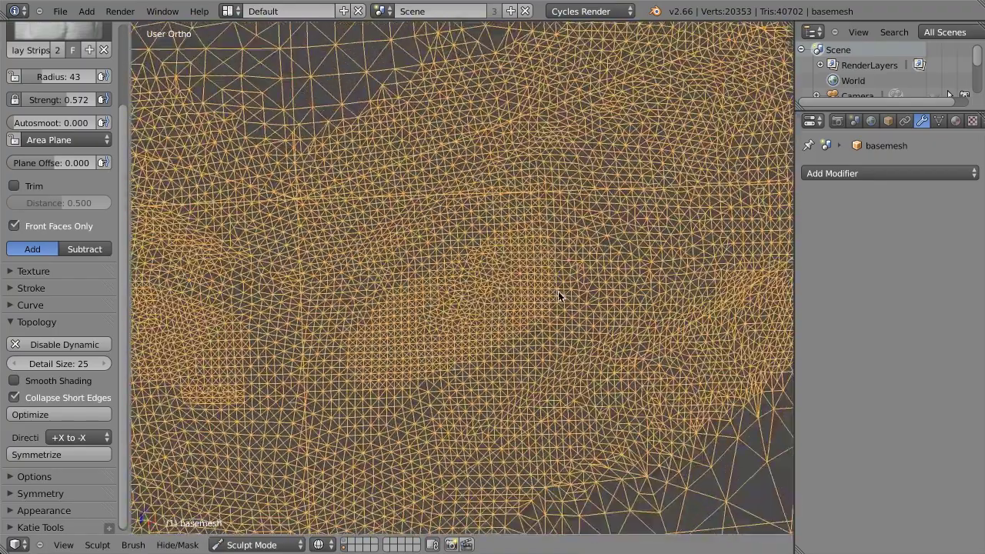
{"action": "middle_click_drag", "start_coordinate": [558, 291], "coordinate": [549, 297]}
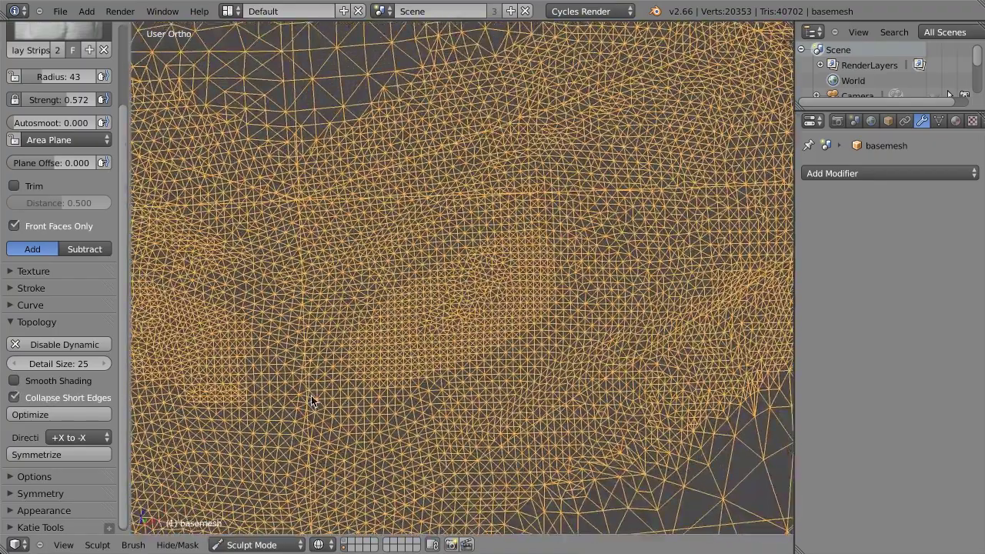
{"action": "key", "text": "z"}
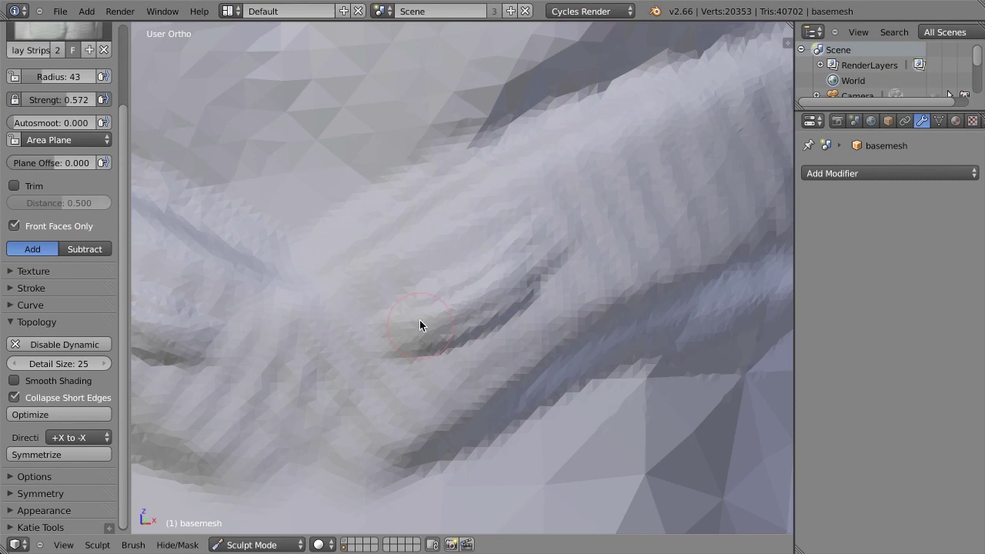
Sculpt short strokes on the lower chest band and in the center gap between the two bands
{"action": "mouse_move", "coordinate": [438, 265]}
{"action": "left_mouse_down"}
{"action": "mouse_move", "coordinate": [364, 360]}
{"action": "mouse_move", "coordinate": [448, 290]}
{"action": "left_mouse_up"}
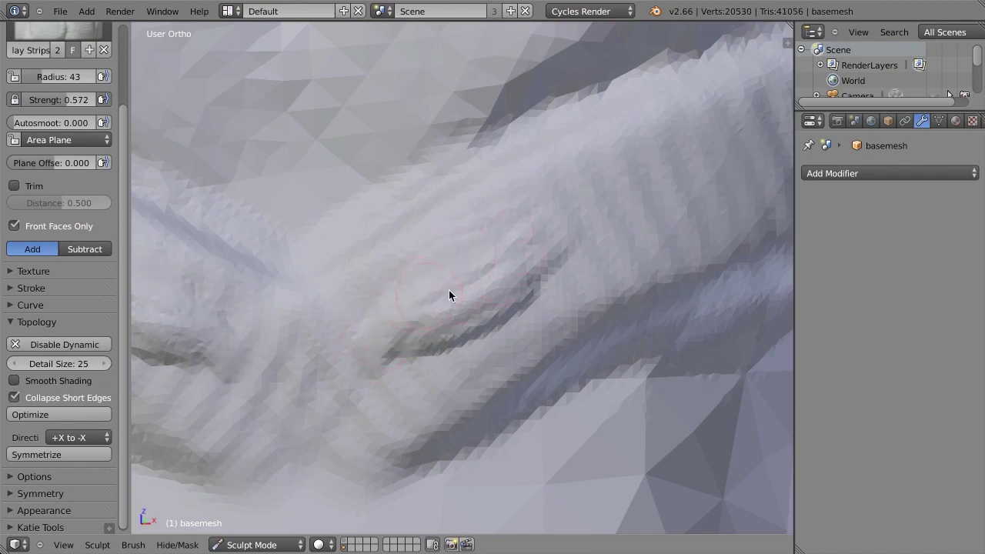
{"action": "mouse_move", "coordinate": [375, 86]}
{"action": "left_mouse_down"}
{"action": "mouse_move", "coordinate": [328, 167]}
{"action": "mouse_move", "coordinate": [392, 73]}
{"action": "mouse_move", "coordinate": [291, 204]}
{"action": "left_mouse_up"}
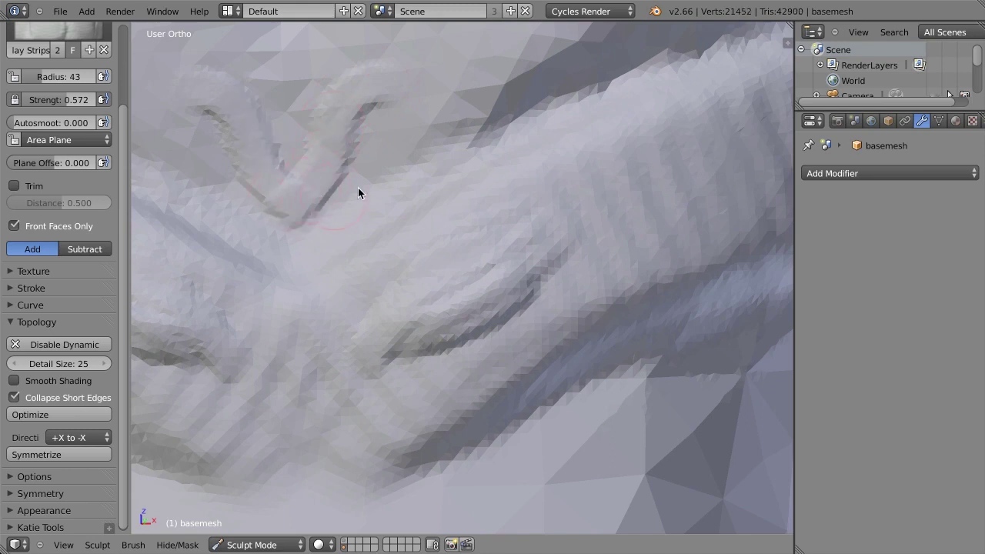
{"action": "scroll", "coordinate": [481, 190], "scroll_direction": "down", "scroll_amount": 2}
{"action": "middle_click_drag", "start_coordinate": [420, 225], "coordinate": [387, 231]}
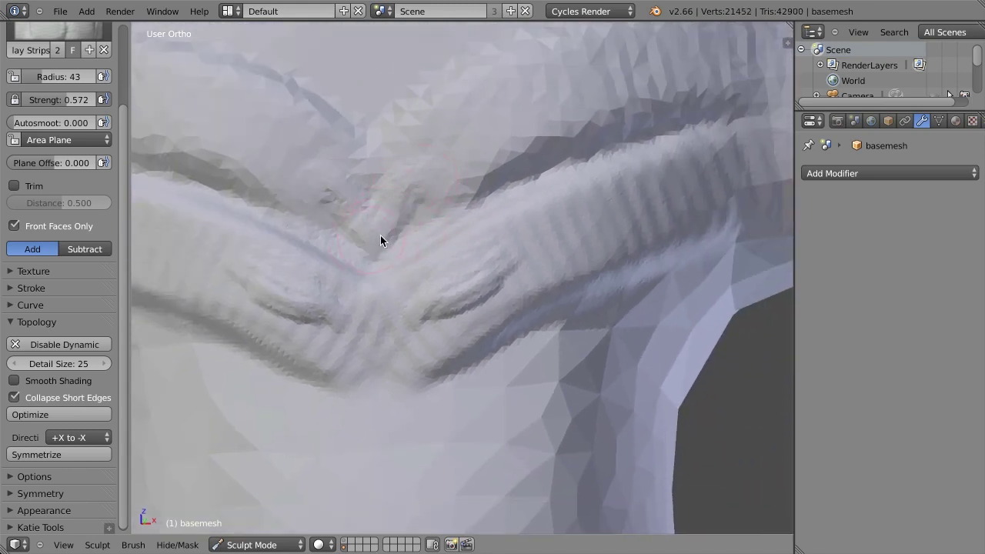
{"action": "mouse_move", "coordinate": [381, 235]}
{"action": "left_mouse_down"}
{"action": "mouse_move", "coordinate": [436, 200]}
{"action": "mouse_move", "coordinate": [379, 232]}
{"action": "mouse_move", "coordinate": [397, 209]}
{"action": "mouse_move", "coordinate": [374, 194]}
{"action": "mouse_move", "coordinate": [383, 200]}
{"action": "left_mouse_up"}
Sculpt down the center of the chest and across both bands from a wider view to coarsen their detail
{"action": "scroll", "coordinate": [520, 200], "scroll_direction": "down", "scroll_amount": 4}
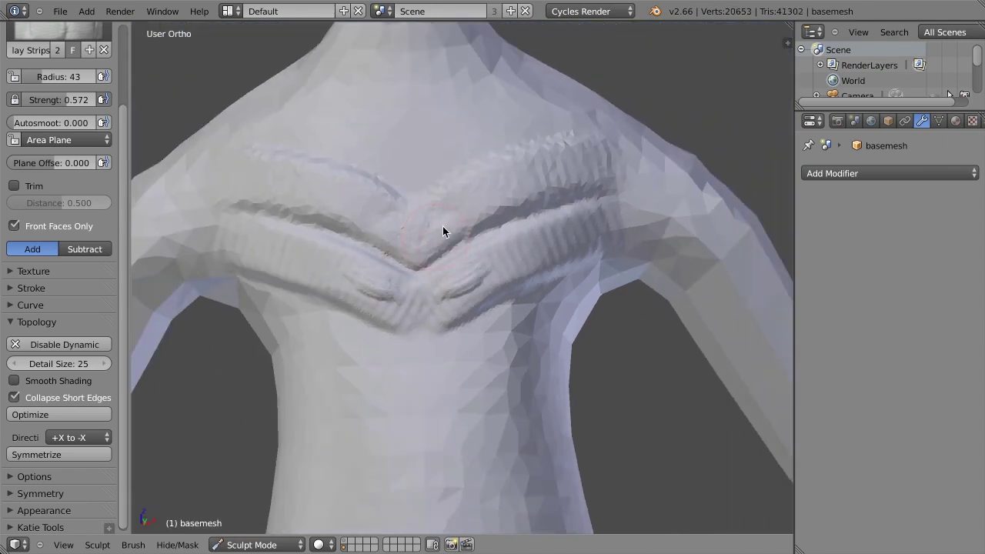
{"action": "left_click_drag", "start_coordinate": [423, 227], "coordinate": [415, 340]}
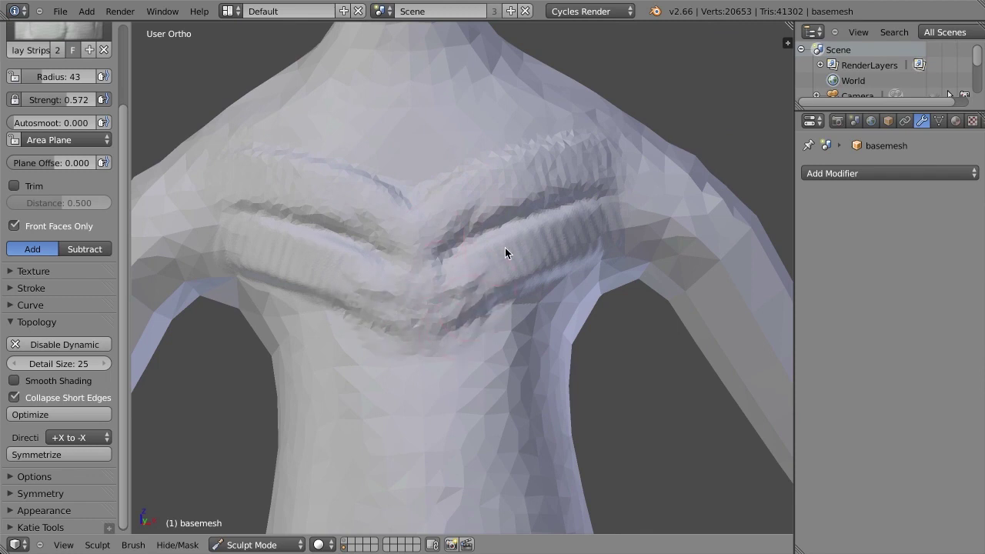
{"action": "mouse_move", "coordinate": [505, 252]}
{"action": "left_mouse_down"}
{"action": "mouse_move", "coordinate": [457, 265]}
{"action": "mouse_move", "coordinate": [469, 220]}
{"action": "mouse_move", "coordinate": [508, 227]}
{"action": "mouse_move", "coordinate": [551, 216]}
{"action": "mouse_move", "coordinate": [525, 213]}
{"action": "left_mouse_up"}
Set the brush radius to 87 and build up broad chest muscles over the bands toward the shoulders
{"action": "key", "text": "f"}
{"action": "left_click", "coordinate": [576, 220]}
{"action": "mouse_move", "coordinate": [631, 154]}
{"action": "left_mouse_down"}
{"action": "mouse_move", "coordinate": [495, 275]}
{"action": "mouse_move", "coordinate": [680, 160]}
{"action": "mouse_move", "coordinate": [503, 264]}
{"action": "mouse_move", "coordinate": [529, 244]}
{"action": "mouse_move", "coordinate": [586, 158]}
{"action": "mouse_move", "coordinate": [585, 138]}
{"action": "mouse_move", "coordinate": [566, 172]}
{"action": "mouse_move", "coordinate": [627, 172]}
{"action": "mouse_move", "coordinate": [616, 180]}
{"action": "mouse_move", "coordinate": [640, 171]}
{"action": "mouse_move", "coordinate": [500, 225]}
{"action": "mouse_move", "coordinate": [616, 200]}
{"action": "mouse_move", "coordinate": [516, 251]}
{"action": "mouse_move", "coordinate": [468, 241]}
{"action": "left_mouse_up"}
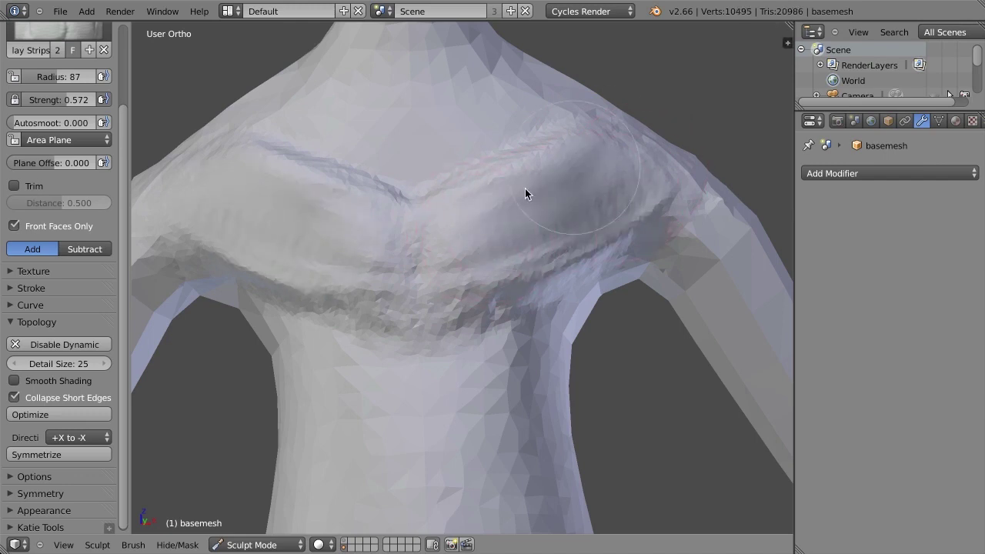
Smooth the chest muscles and sculpt collarbone forms along the upper chest below the neck
{"action": "mouse_move", "coordinate": [524, 193]}
{"action": "left_mouse_down", "text": "shift"}
{"action": "mouse_move", "coordinate": [440, 249]}
{"action": "mouse_move", "coordinate": [426, 279]}
{"action": "mouse_move", "coordinate": [570, 249]}
{"action": "mouse_move", "coordinate": [609, 212]}
{"action": "mouse_move", "coordinate": [618, 146]}
{"action": "mouse_move", "coordinate": [446, 216]}
{"action": "mouse_move", "coordinate": [626, 152]}
{"action": "mouse_move", "coordinate": [517, 217]}
{"action": "mouse_move", "coordinate": [608, 193]}
{"action": "mouse_move", "coordinate": [513, 218]}
{"action": "mouse_move", "coordinate": [560, 205]}
{"action": "left_mouse_up", "text": "shift"}
{"action": "middle_click_drag", "start_coordinate": [610, 235], "coordinate": [361, 238]}
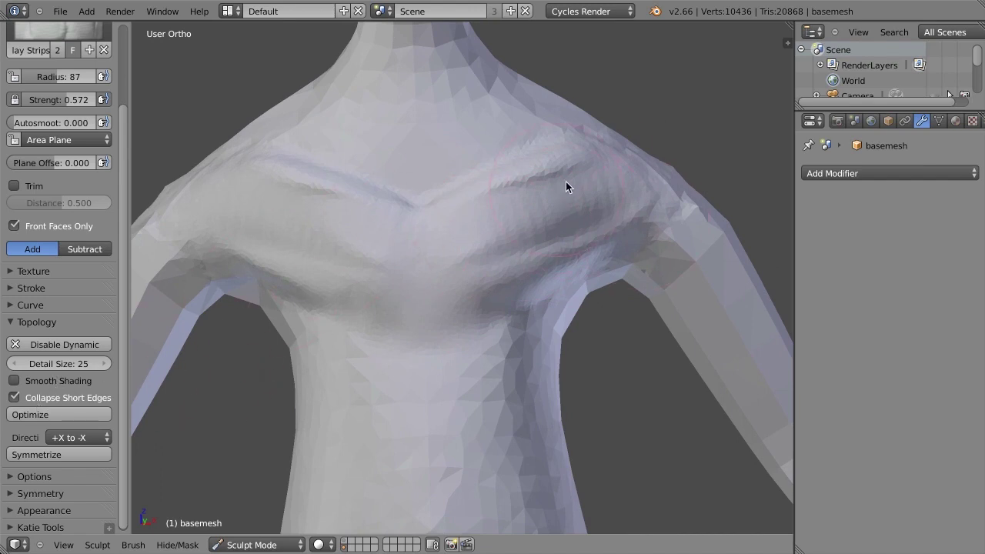
{"action": "mouse_move", "coordinate": [514, 183]}
{"action": "left_mouse_down"}
{"action": "mouse_move", "coordinate": [482, 115]}
{"action": "mouse_move", "coordinate": [468, 218]}
{"action": "left_mouse_up"}
{"action": "scroll", "coordinate": [436, 314], "scroll_direction": "down", "scroll_amount": 2}
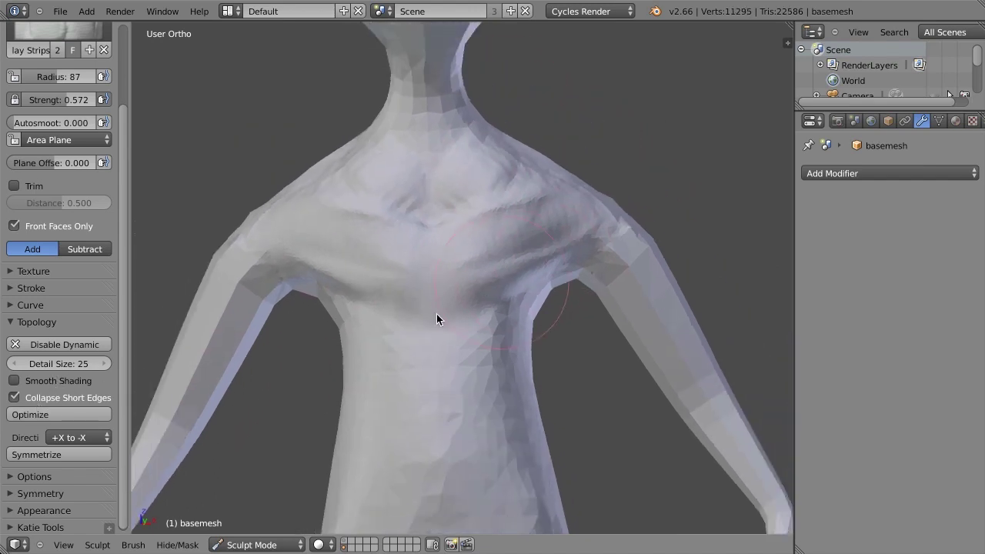
Even out the chest, then set the brush radius to 69 and sculpt from its center toward the shoulder and upper abdomen
{"action": "mouse_move", "coordinate": [437, 314]}
{"action": "middle_mouse_down"}
{"action": "mouse_move", "coordinate": [458, 281]}
{"action": "mouse_move", "coordinate": [391, 253]}
{"action": "middle_mouse_up"}
{"action": "mouse_move", "coordinate": [391, 254]}
{"action": "left_mouse_down"}
{"action": "mouse_move", "coordinate": [430, 264]}
{"action": "mouse_move", "coordinate": [449, 244]}
{"action": "mouse_move", "coordinate": [448, 195]}
{"action": "mouse_move", "coordinate": [401, 240]}
{"action": "mouse_move", "coordinate": [435, 242]}
{"action": "mouse_move", "coordinate": [403, 228]}
{"action": "left_mouse_up"}
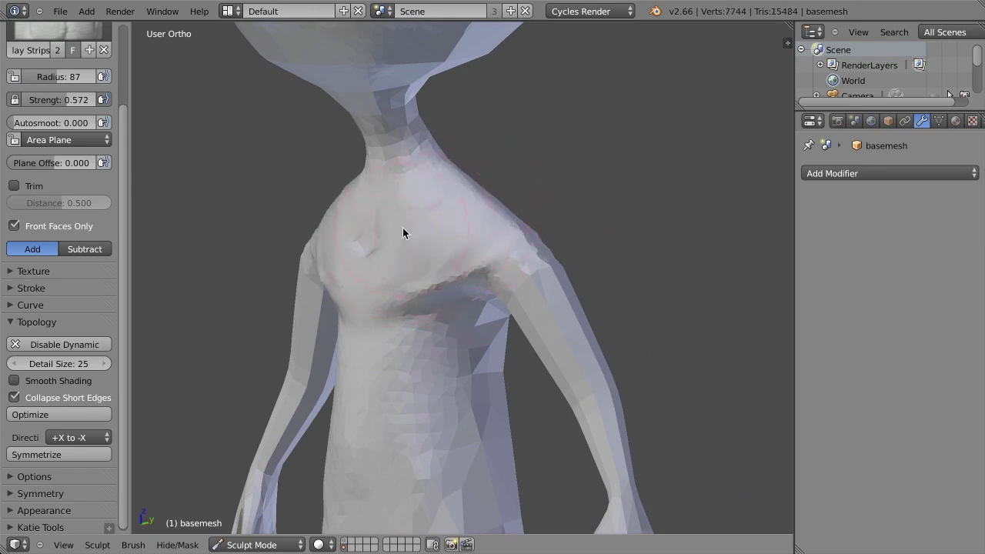
{"action": "key", "text": "f"}
{"action": "left_click", "coordinate": [394, 202]}
{"action": "left_click_drag", "start_coordinate": [410, 192], "coordinate": [394, 203]}
{"action": "left_click_drag", "start_coordinate": [405, 314], "coordinate": [486, 213]}
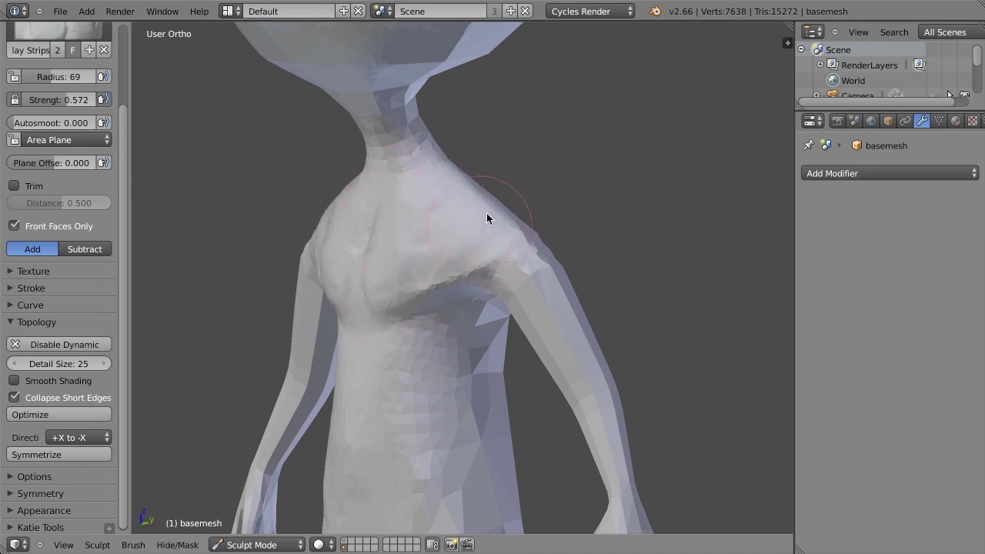
{"action": "mouse_move", "coordinate": [434, 274]}
{"action": "left_mouse_down"}
{"action": "mouse_move", "coordinate": [461, 267]}
{"action": "mouse_move", "coordinate": [515, 205]}
{"action": "mouse_move", "coordinate": [410, 292]}
{"action": "mouse_move", "coordinate": [442, 187]}
{"action": "mouse_move", "coordinate": [495, 198]}
{"action": "mouse_move", "coordinate": [438, 167]}
{"action": "mouse_move", "coordinate": [415, 250]}
{"action": "mouse_move", "coordinate": [414, 337]}
{"action": "left_mouse_up"}
Sculpt long vertical strokes down the front of the torso from below the chest to the lower abdomen
{"action": "middle_click_drag", "start_coordinate": [413, 337], "coordinate": [503, 306]}
{"action": "mouse_move", "coordinate": [503, 306]}
{"action": "left_mouse_down"}
{"action": "mouse_move", "coordinate": [477, 301]}
{"action": "mouse_move", "coordinate": [402, 434]}
{"action": "mouse_move", "coordinate": [442, 330]}
{"action": "mouse_move", "coordinate": [406, 375]}
{"action": "mouse_move", "coordinate": [404, 405]}
{"action": "left_mouse_up"}
{"action": "middle_click_drag", "start_coordinate": [405, 405], "coordinate": [426, 304], "text": "shift"}
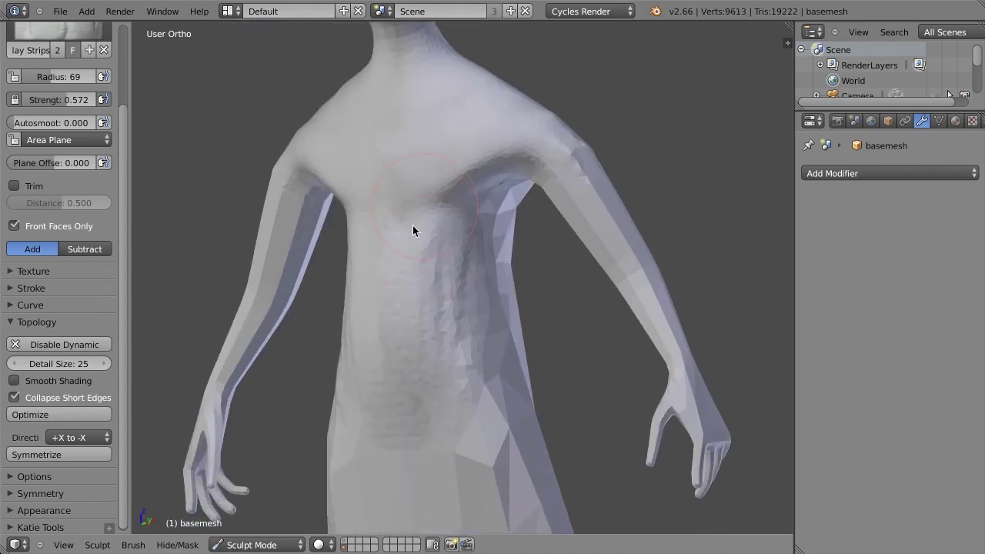
{"action": "left_click_drag", "start_coordinate": [413, 225], "coordinate": [413, 387]}
{"action": "middle_click_drag", "start_coordinate": [412, 388], "coordinate": [424, 289], "text": "shift"}
{"action": "left_click_drag", "start_coordinate": [410, 275], "coordinate": [441, 385]}
Set the brush radius to 136 and make a broad stroke down the torso from the chest to the belly
{"action": "key", "text": "f"}
{"action": "left_click", "coordinate": [525, 317]}
{"action": "mouse_move", "coordinate": [446, 185]}
{"action": "left_mouse_down"}
{"action": "mouse_move", "coordinate": [446, 270]}
{"action": "mouse_move", "coordinate": [436, 265]}
{"action": "mouse_move", "coordinate": [441, 233]}
{"action": "mouse_move", "coordinate": [429, 355]}
{"action": "left_mouse_up"}
Set the brush radius to 36 and sculpt fine strokes across the belly from a close-up view
{"action": "mouse_move", "coordinate": [430, 355]}
{"action": "middle_mouse_down"}
{"action": "mouse_move", "coordinate": [502, 330]}
{"action": "mouse_move", "coordinate": [471, 297]}
{"action": "mouse_move", "coordinate": [536, 248]}
{"action": "middle_mouse_up"}
{"action": "scroll", "coordinate": [536, 248], "scroll_direction": "up", "scroll_amount": 8}
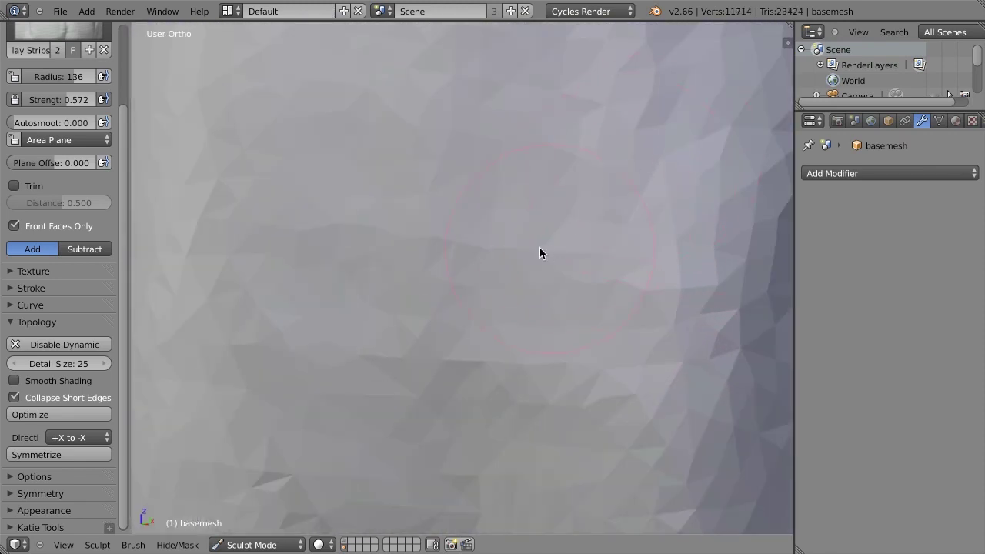
{"action": "key", "text": "f"}
{"action": "left_click_drag", "start_coordinate": [580, 205], "coordinate": [504, 262]}
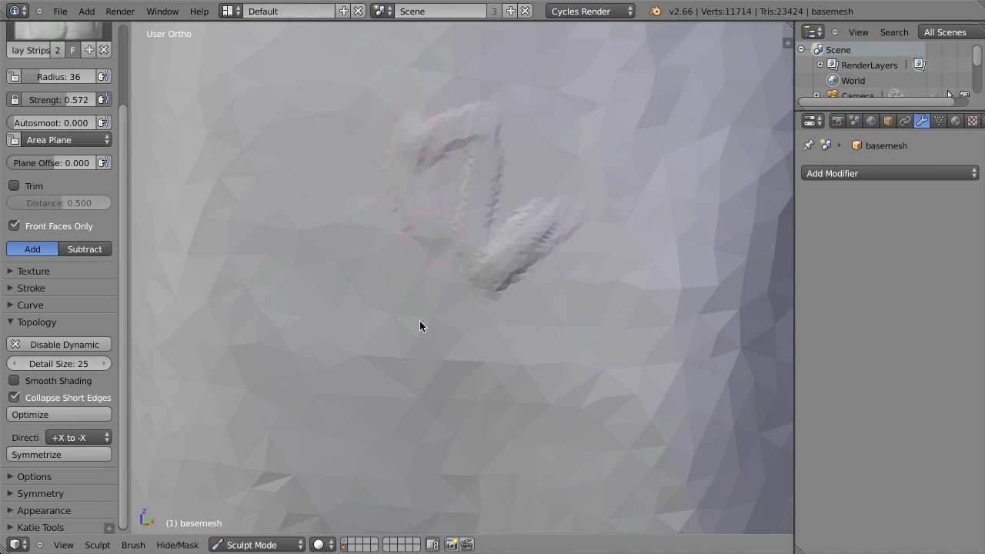
{"action": "mouse_move", "coordinate": [419, 326]}
{"action": "left_mouse_down"}
{"action": "mouse_move", "coordinate": [521, 402]}
{"action": "mouse_move", "coordinate": [622, 198]}
{"action": "left_mouse_up"}
{"action": "scroll", "coordinate": [429, 369], "scroll_direction": "down", "scroll_amount": 6}
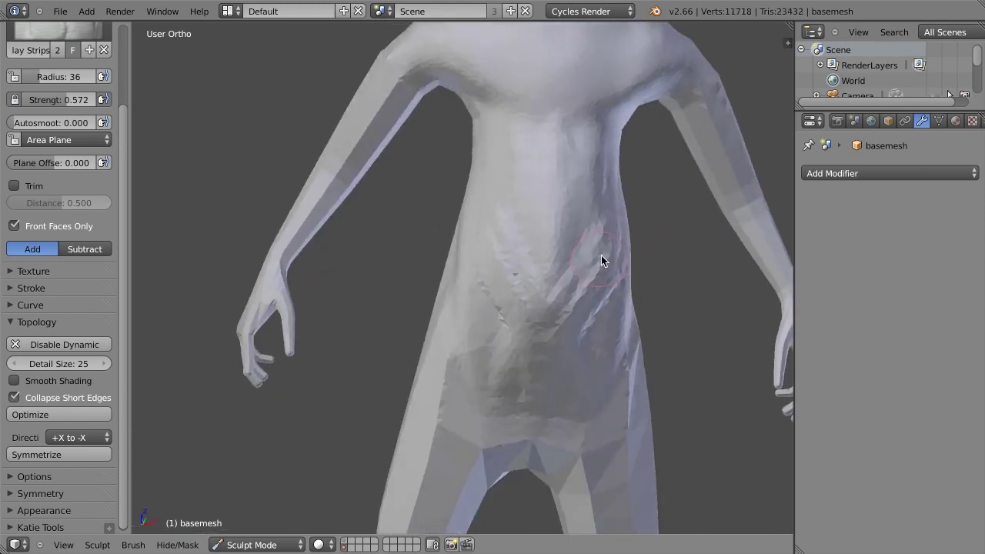
Smooth the rough strokes on the abdomen, then set the brush radius to 100 and build up a rounded belly
{"action": "mouse_move", "coordinate": [601, 255]}
{"action": "middle_mouse_down"}
{"action": "mouse_move", "coordinate": [502, 252]}
{"action": "mouse_move", "coordinate": [395, 312]}
{"action": "middle_mouse_up"}
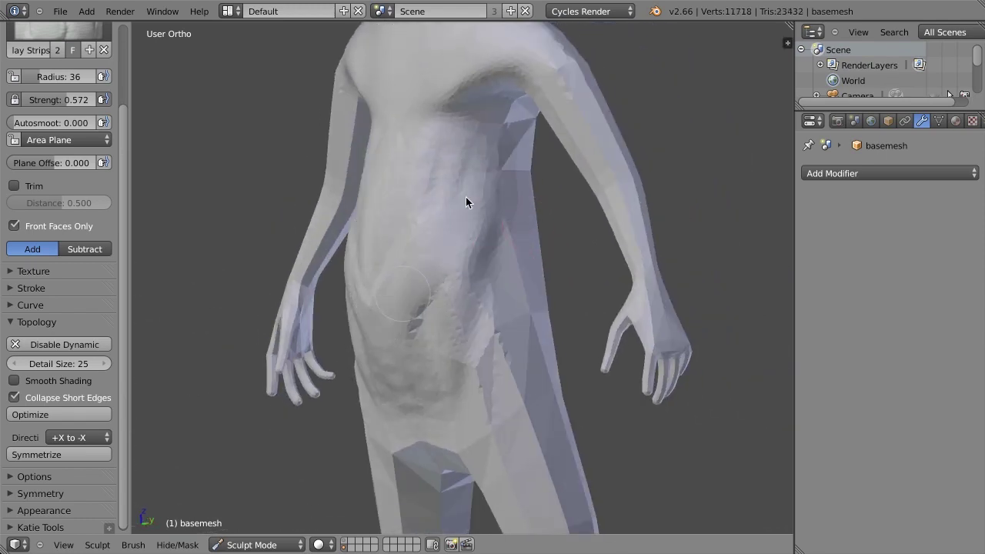
{"action": "middle_click_drag", "start_coordinate": [644, 236], "coordinate": [347, 409], "text": "ctrl"}
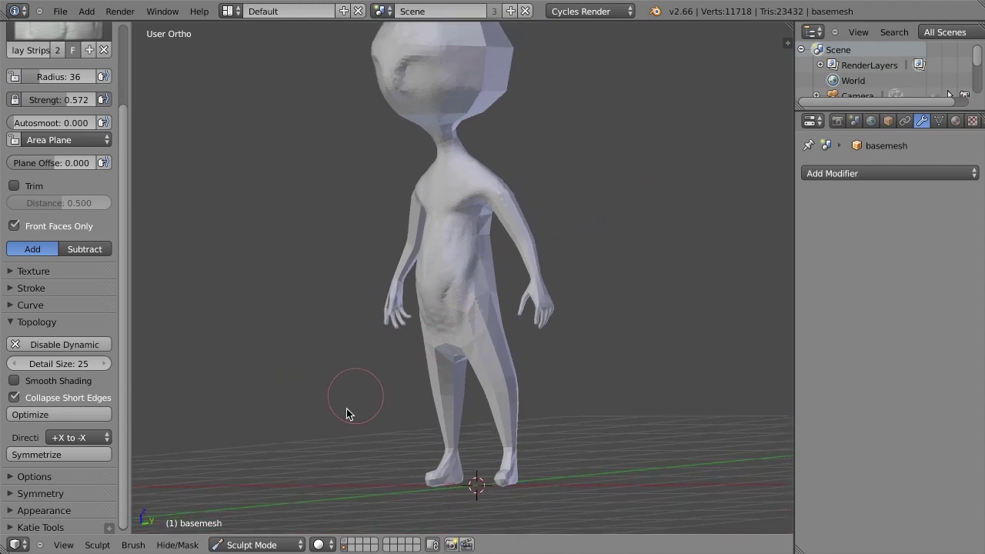
{"action": "mouse_move", "coordinate": [493, 296]}
{"action": "middle_mouse_down"}
{"action": "mouse_move", "coordinate": [563, 287]}
{"action": "mouse_move", "coordinate": [561, 239]}
{"action": "middle_mouse_up"}
{"action": "scroll", "coordinate": [561, 239], "scroll_direction": "up", "scroll_amount": 7}
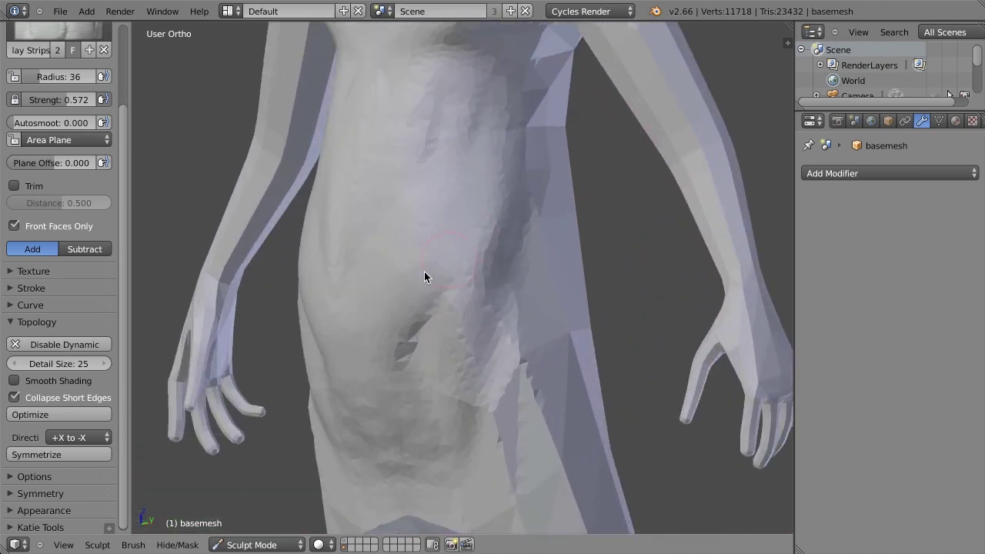
{"action": "left_click_drag", "start_coordinate": [424, 272], "coordinate": [421, 312], "text": "shift"}
{"action": "key", "text": "f"}
{"action": "left_click", "coordinate": [499, 301]}
{"action": "mouse_move", "coordinate": [498, 306]}
{"action": "left_mouse_down"}
{"action": "mouse_move", "coordinate": [403, 433]}
{"action": "mouse_move", "coordinate": [531, 242]}
{"action": "mouse_move", "coordinate": [403, 394]}
{"action": "left_mouse_up"}
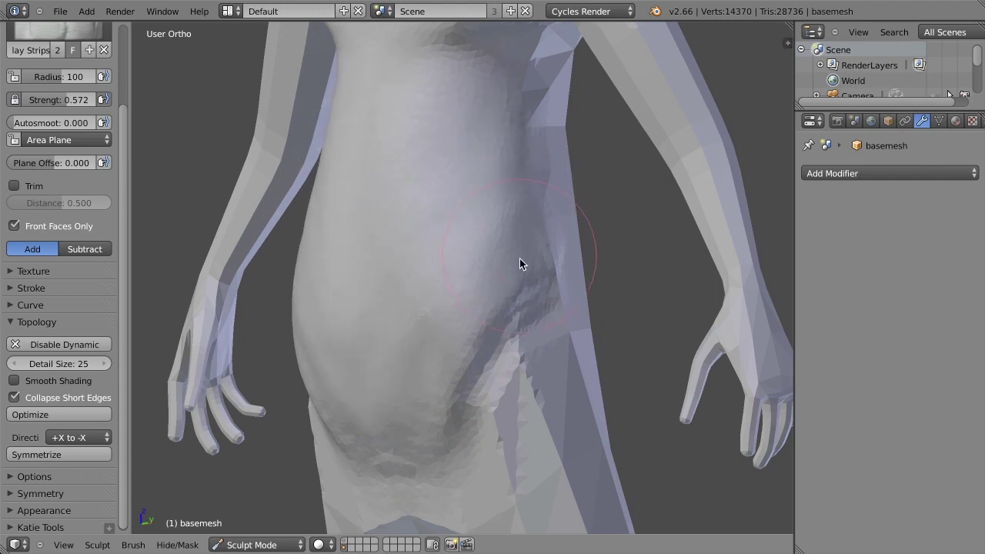
{"action": "scroll", "coordinate": [520, 259], "scroll_direction": "down", "scroll_amount": 6}
{"action": "mouse_move", "coordinate": [597, 253]}
{"action": "middle_mouse_down"}
{"action": "mouse_move", "coordinate": [609, 259]}
{"action": "mouse_move", "coordinate": [521, 285]}
{"action": "mouse_move", "coordinate": [580, 243]}
{"action": "mouse_move", "coordinate": [451, 354]}
{"action": "mouse_move", "coordinate": [454, 385]}
{"action": "middle_mouse_up"}
{"action": "scroll", "coordinate": [451, 355], "scroll_direction": "down", "scroll_amount": 3}
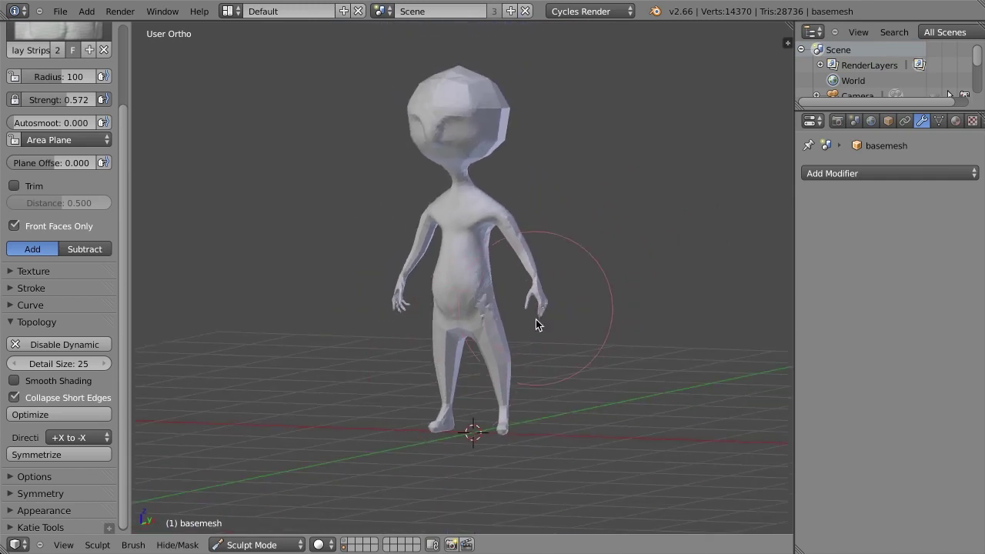
{"action": "mouse_move", "coordinate": [536, 319]}
{"action": "left_mouse_down"}
{"action": "mouse_move", "coordinate": [529, 229]}
{"action": "mouse_move", "coordinate": [516, 323]}
{"action": "mouse_move", "coordinate": [506, 293]}
{"action": "mouse_move", "coordinate": [486, 407]}
{"action": "mouse_move", "coordinate": [497, 433]}
{"action": "mouse_move", "coordinate": [500, 421]}
{"action": "left_mouse_up"}
{"action": "middle_click_drag", "start_coordinate": [538, 358], "coordinate": [618, 298]}
{"action": "key", "text": "ctrl+z"}
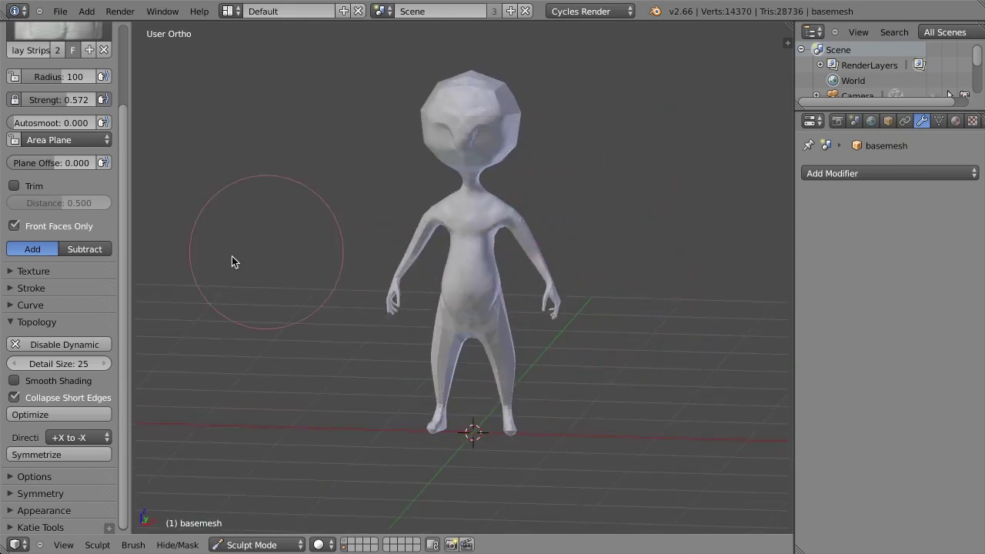
Set the brush radius to 76 and start building up a rounded form inside the eye socket on the head
{"action": "middle_click_drag", "start_coordinate": [530, 340], "coordinate": [440, 284]}
{"action": "scroll", "coordinate": [562, 249], "scroll_direction": "up", "scroll_amount": 1}
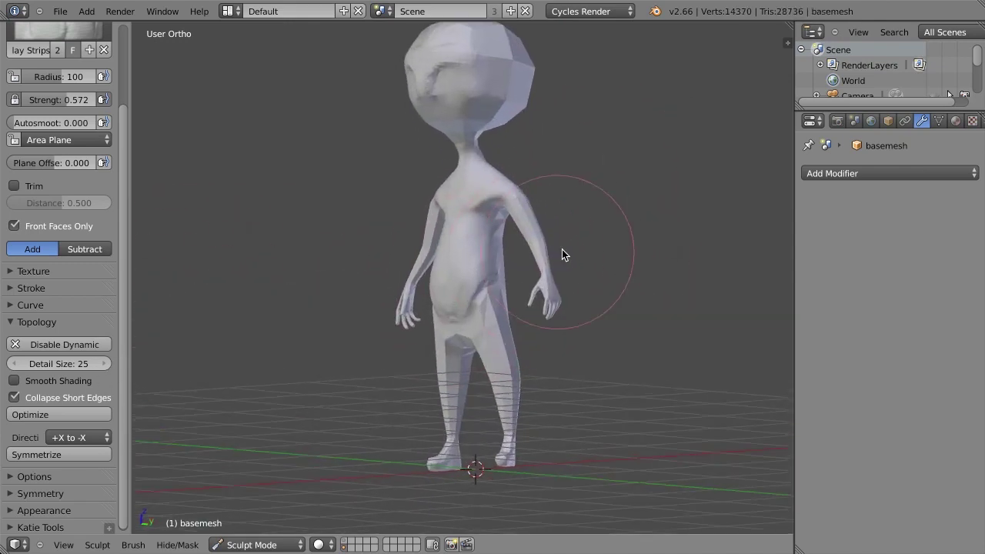
{"action": "middle_click_drag", "start_coordinate": [561, 185], "coordinate": [549, 315], "text": "shift"}
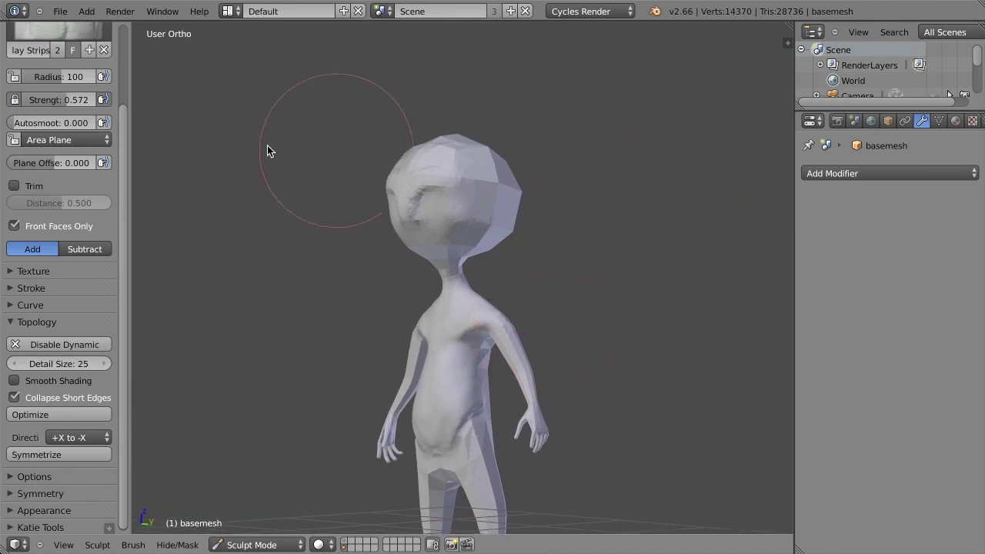
{"action": "middle_click_drag", "start_coordinate": [84, 301], "coordinate": [101, 237]}
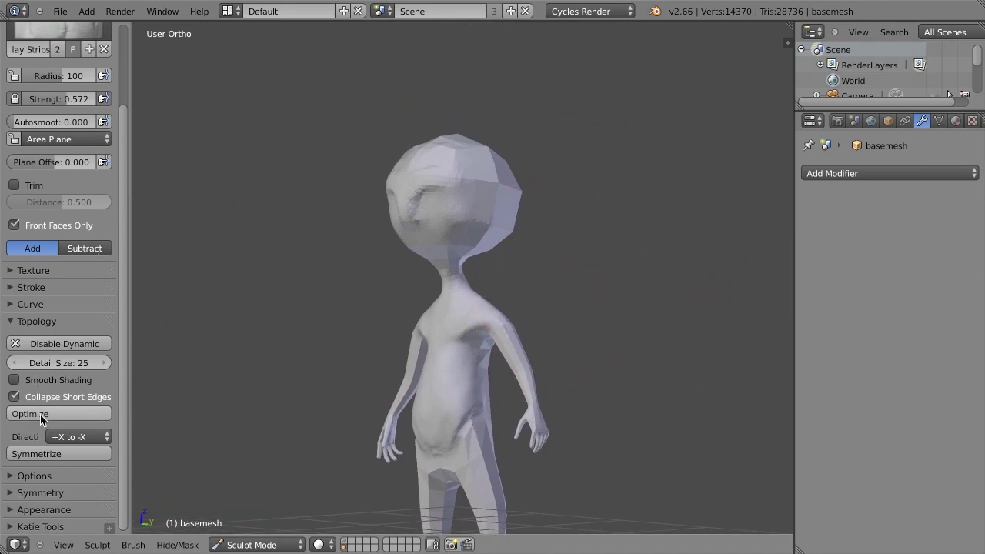
{"action": "middle_click_drag", "start_coordinate": [383, 343], "coordinate": [438, 286]}
{"action": "scroll", "coordinate": [438, 286], "scroll_direction": "up", "scroll_amount": 2}
{"action": "middle_click_drag", "start_coordinate": [500, 181], "coordinate": [479, 327], "text": "shift"}
{"action": "scroll", "coordinate": [494, 282], "scroll_direction": "up", "scroll_amount": 6}
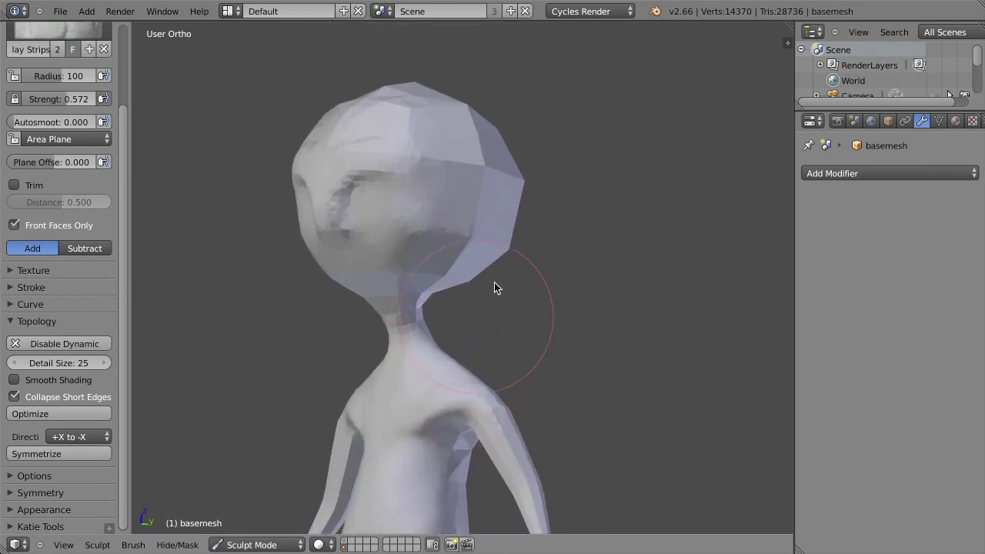
{"action": "middle_click_drag", "start_coordinate": [444, 188], "coordinate": [600, 342], "text": "shift"}
{"action": "key", "text": "f"}
{"action": "left_click", "coordinate": [381, 211]}
{"action": "left_click_drag", "start_coordinate": [440, 200], "coordinate": [355, 255]}
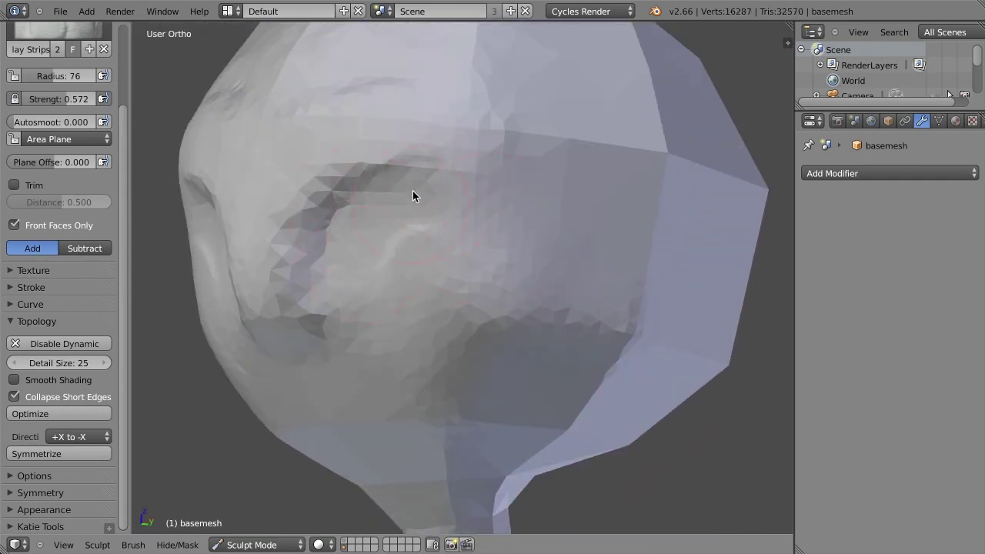
Sculpt further strokes around the eye form and smooth its inner edge down toward the cheek
{"action": "mouse_move", "coordinate": [413, 191]}
{"action": "left_mouse_down"}
{"action": "mouse_move", "coordinate": [340, 284]}
{"action": "mouse_move", "coordinate": [344, 311]}
{"action": "left_mouse_up"}
{"action": "left_click_drag", "start_coordinate": [437, 217], "coordinate": [370, 247]}
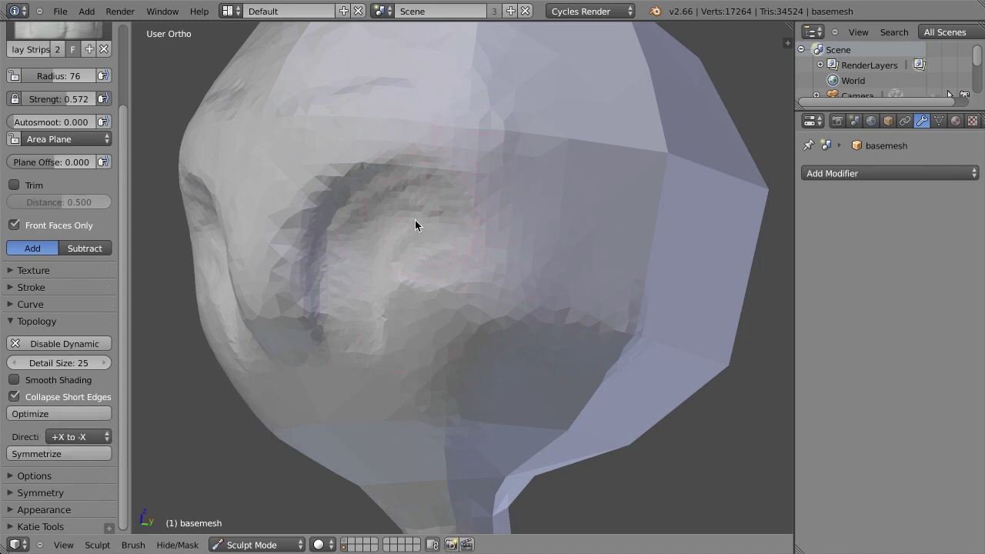
{"action": "mouse_move", "coordinate": [378, 179]}
{"action": "left_mouse_down"}
{"action": "mouse_move", "coordinate": [363, 211]}
{"action": "mouse_move", "coordinate": [417, 263]}
{"action": "mouse_move", "coordinate": [317, 317]}
{"action": "left_mouse_up"}
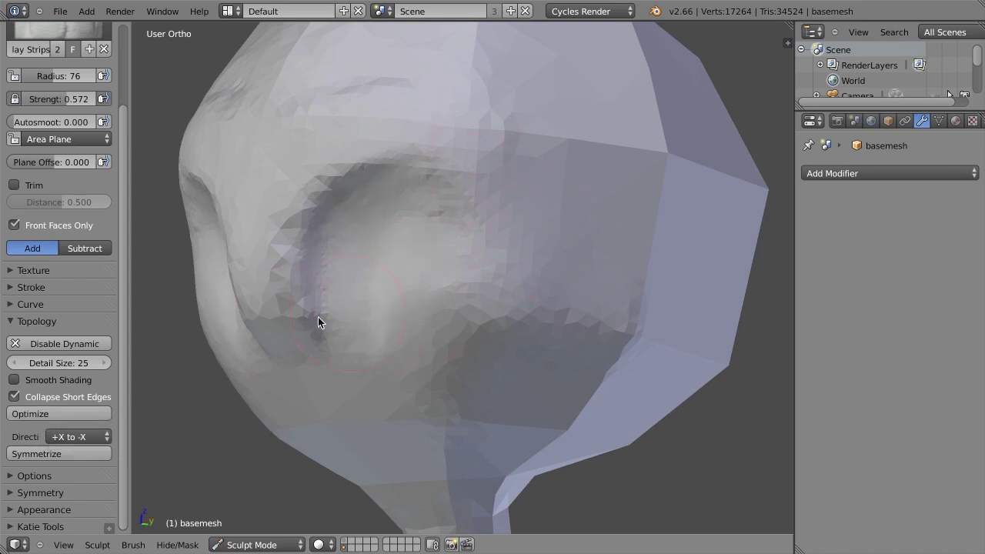
Switch to front view and turn off X mirroring for the sculpt strokes
{"action": "middle_click_drag", "start_coordinate": [483, 296], "coordinate": [589, 183]}
{"action": "scroll", "coordinate": [590, 331], "scroll_direction": "down", "scroll_amount": 7}
{"action": "key", "text": "KP_1"}
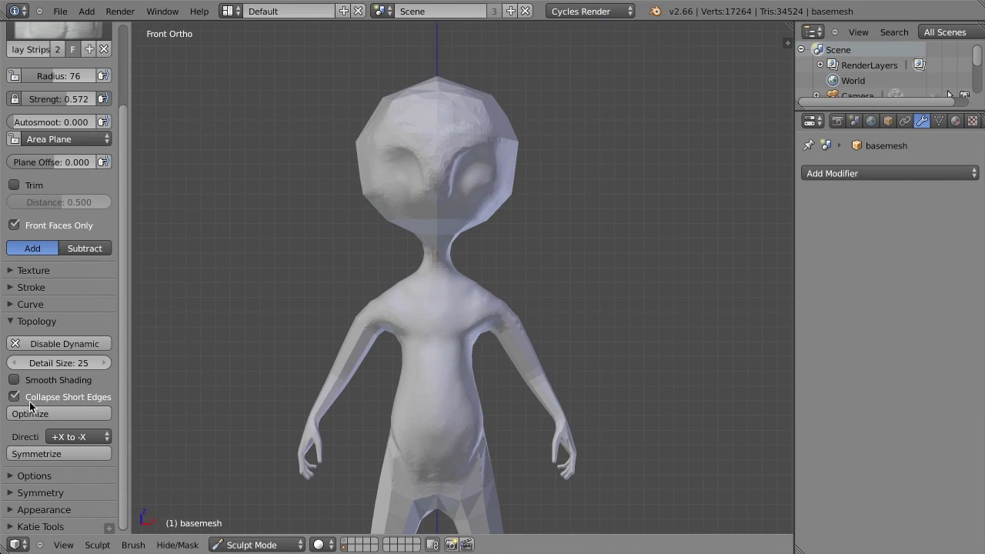
{"action": "left_click", "coordinate": [38, 490]}
{"action": "scroll", "coordinate": [49, 487], "scroll_direction": "down", "scroll_amount": 4}
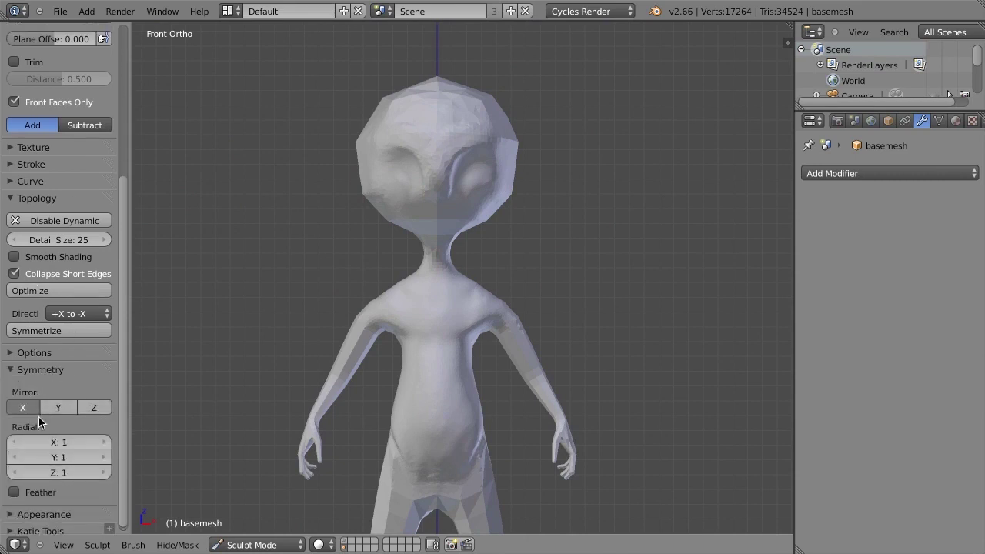
{"action": "left_click", "coordinate": [37, 367]}
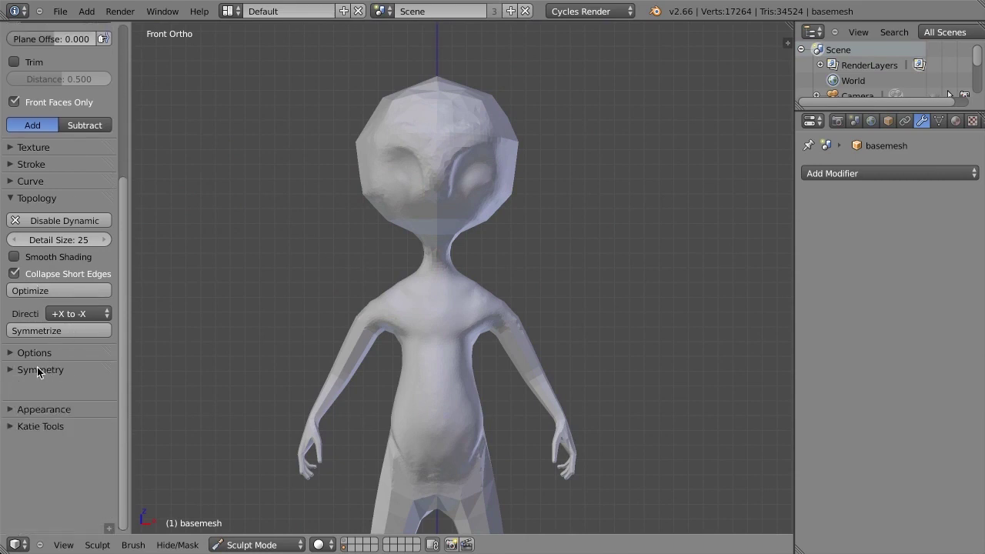
Make a short stroke on one shoulder, then use the Blob brush to raise two round bumps there
{"action": "scroll", "coordinate": [532, 257], "scroll_direction": "up", "scroll_amount": 5}
{"action": "mouse_move", "coordinate": [532, 257]}
{"action": "middle_mouse_down"}
{"action": "mouse_move", "coordinate": [494, 277]}
{"action": "mouse_move", "coordinate": [594, 148]}
{"action": "middle_mouse_up"}
{"action": "scroll", "coordinate": [500, 273], "scroll_direction": "up", "scroll_amount": 4}
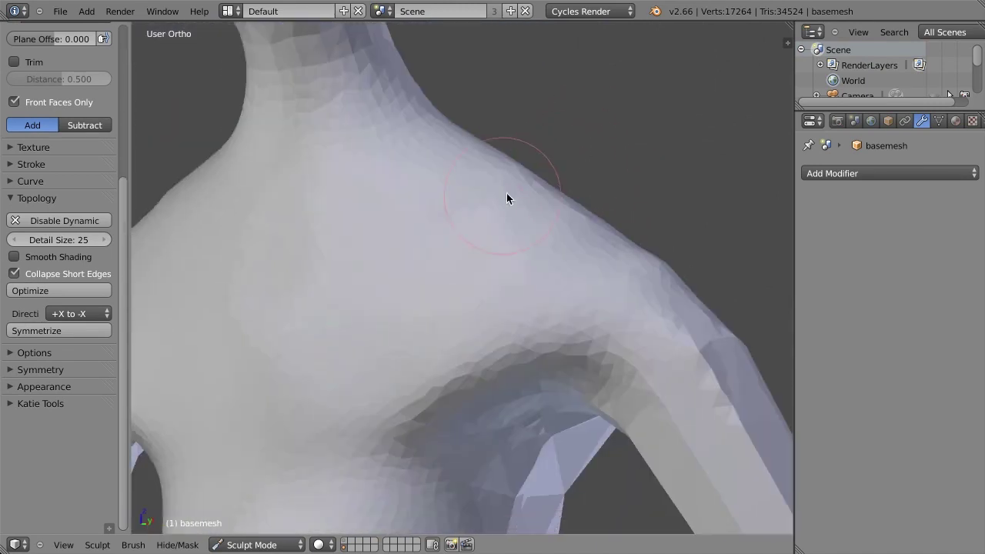
{"action": "left_click_drag", "start_coordinate": [506, 193], "coordinate": [521, 192]}
{"action": "scroll", "coordinate": [59, 231], "scroll_direction": "up", "scroll_amount": 7}
{"action": "left_click", "coordinate": [58, 90]}
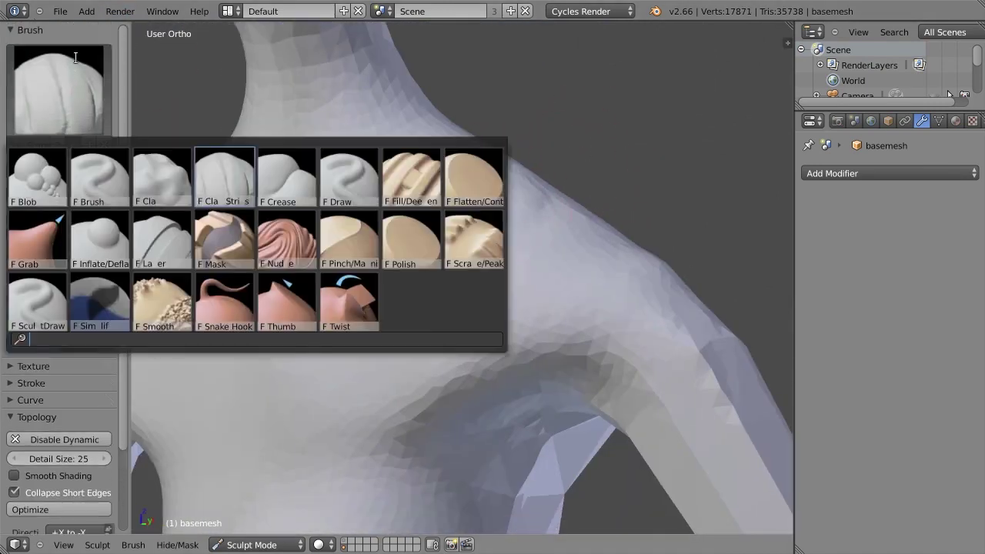
{"action": "left_click", "coordinate": [38, 177]}
{"action": "left_click_drag", "start_coordinate": [520, 199], "coordinate": [524, 193]}
{"action": "left_click_drag", "start_coordinate": [592, 271], "coordinate": [602, 260]}
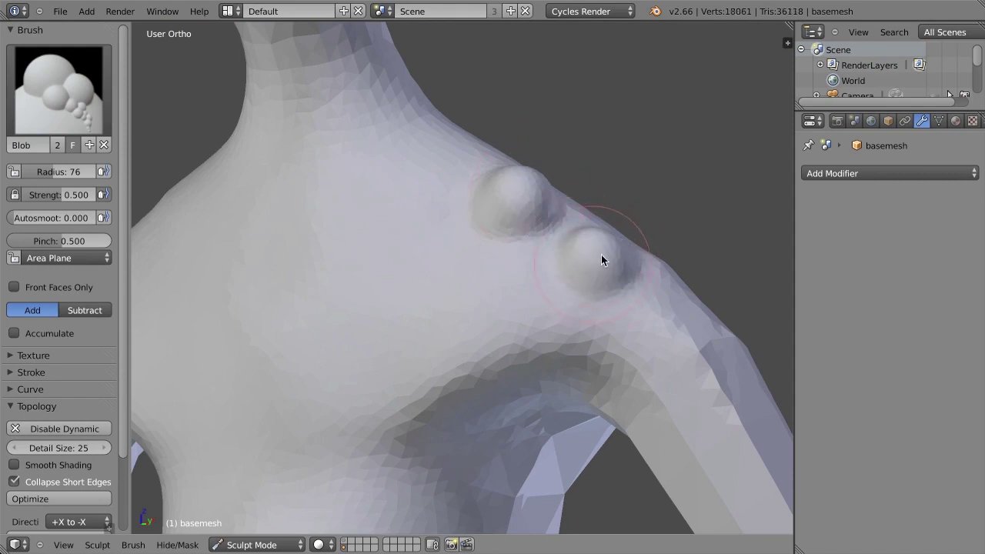
Examine both sides of the head and shoulders in front view to compare their symmetry
{"action": "scroll", "coordinate": [464, 405], "scroll_direction": "down", "scroll_amount": 6}
{"action": "middle_click_drag", "start_coordinate": [464, 400], "coordinate": [554, 296]}
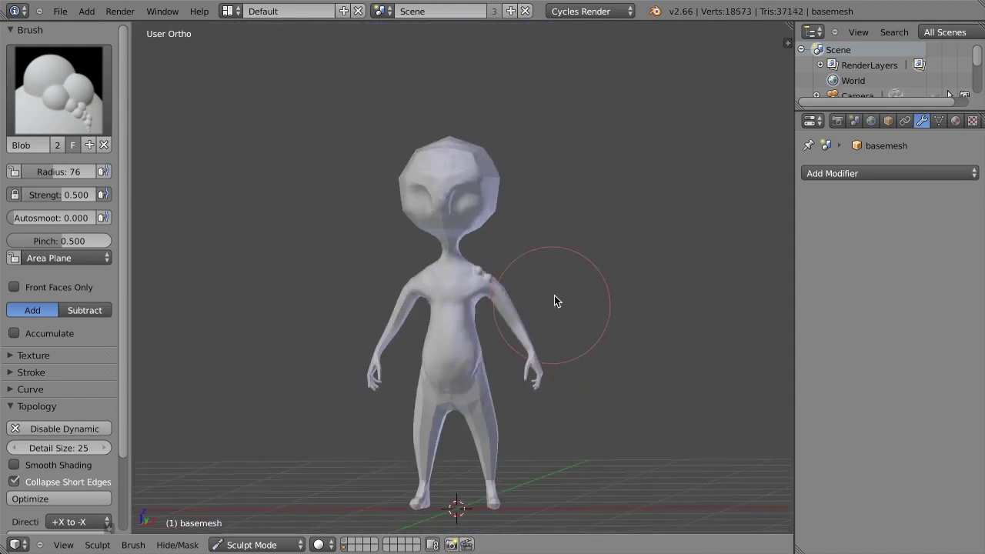
{"action": "key", "text": "KP_1"}
{"action": "scroll", "coordinate": [597, 181], "scroll_direction": "up", "scroll_amount": 6}
{"action": "scroll", "coordinate": [600, 176], "scroll_direction": "down", "scroll_amount": 5}
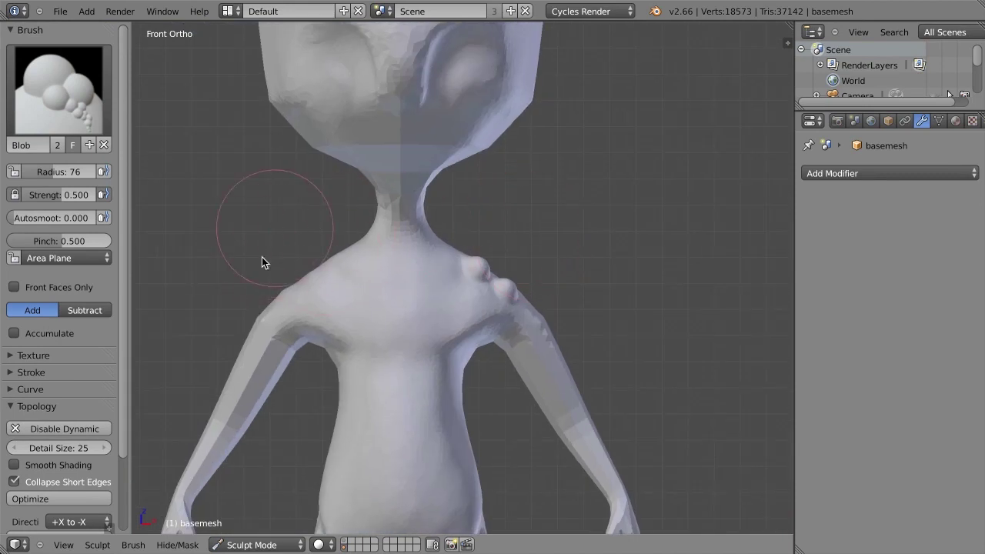
{"action": "middle_click_drag", "start_coordinate": [551, 149], "coordinate": [521, 361], "text": "shift"}
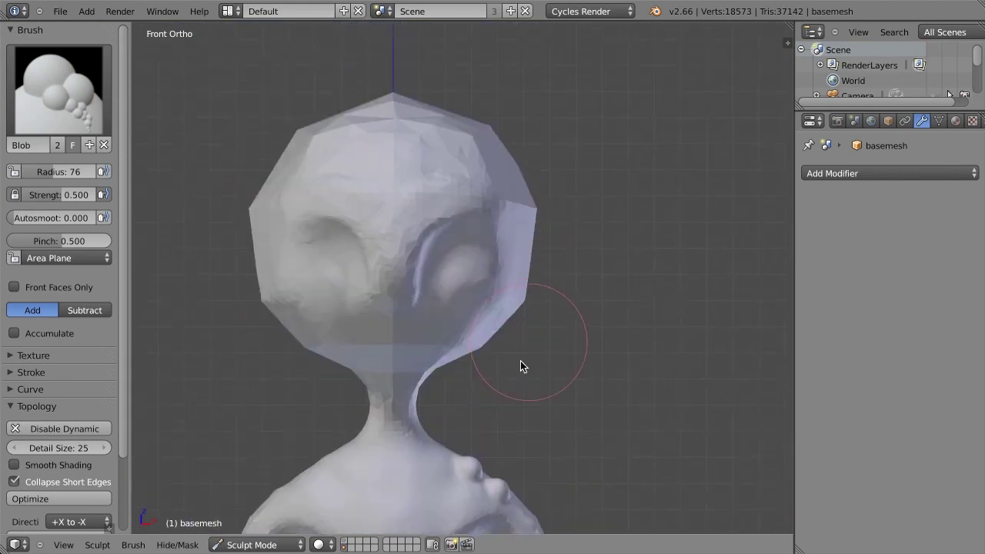
{"action": "scroll", "coordinate": [551, 248], "scroll_direction": "up", "scroll_amount": 3}
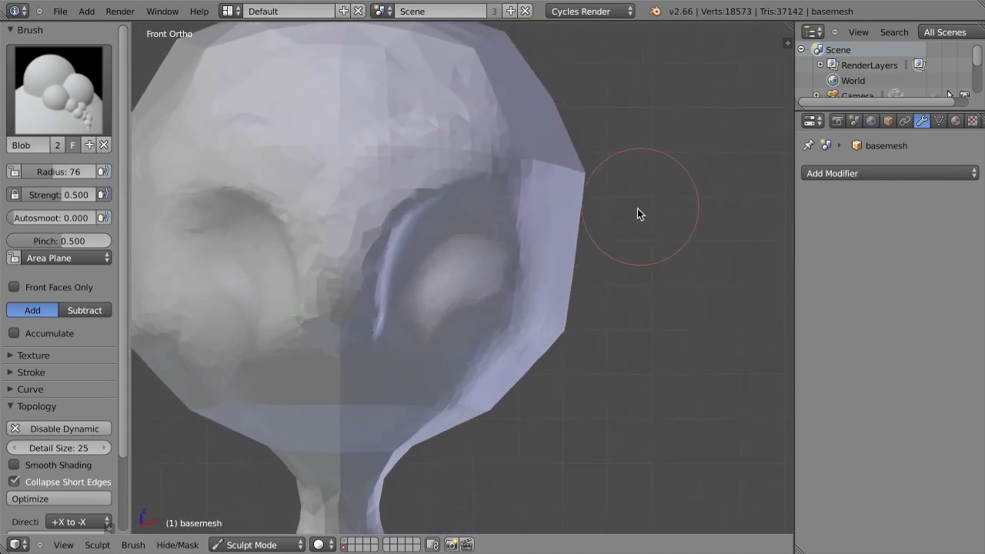
{"action": "scroll", "coordinate": [638, 213], "scroll_direction": "down", "scroll_amount": 4}
{"action": "mouse_move", "coordinate": [519, 340]}
{"action": "middle_mouse_down", "text": "shift"}
{"action": "mouse_move", "coordinate": [605, 169]}
{"action": "mouse_move", "coordinate": [548, 192]}
{"action": "middle_mouse_up", "text": "shift"}
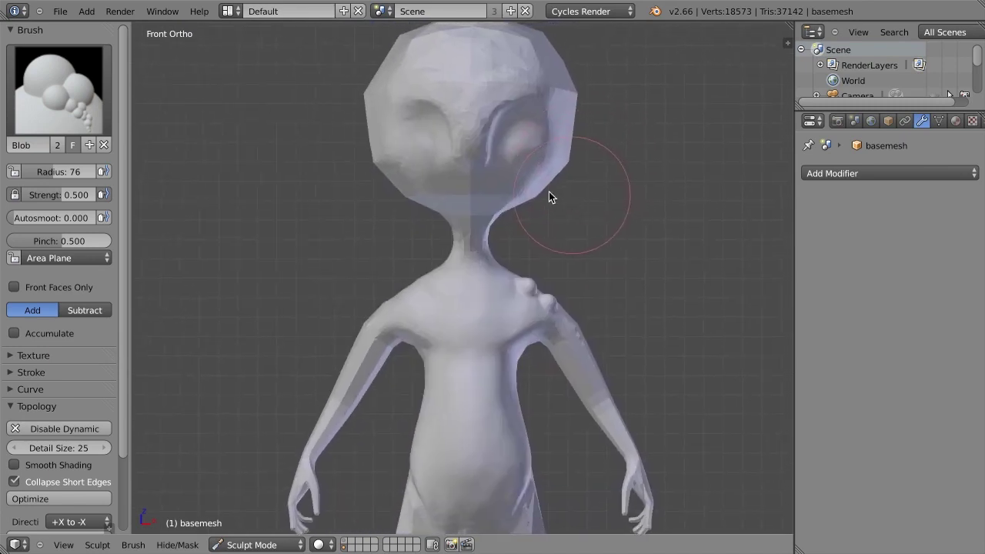
Turn dynamic topology off and back on
{"action": "scroll", "coordinate": [91, 200], "scroll_direction": "down", "scroll_amount": 3}
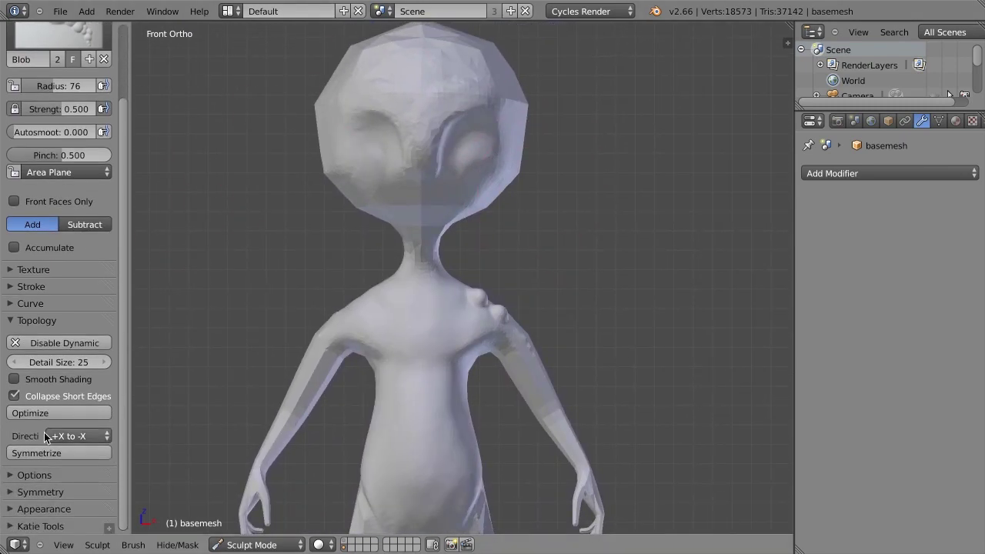
{"action": "left_click", "coordinate": [54, 343]}
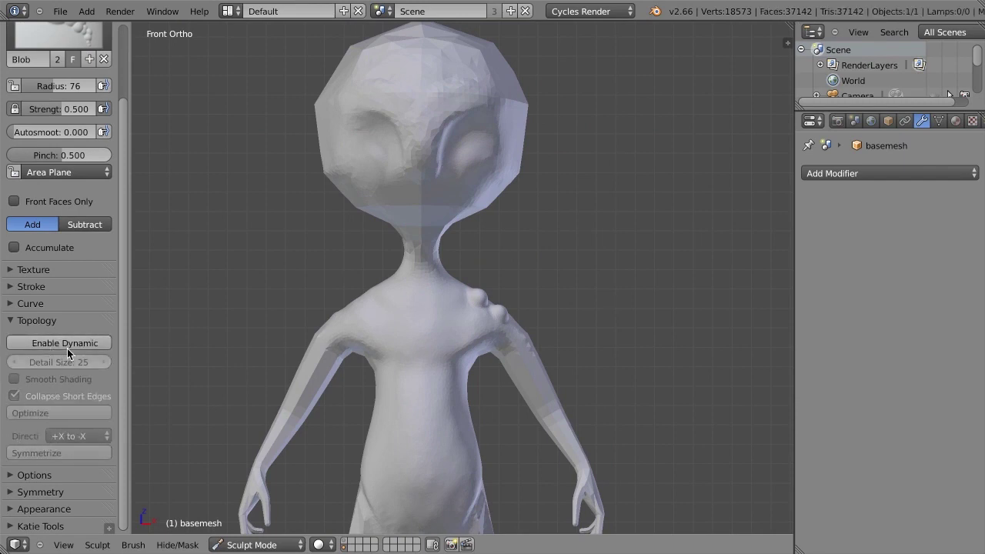
{"action": "left_click", "coordinate": [58, 348]}
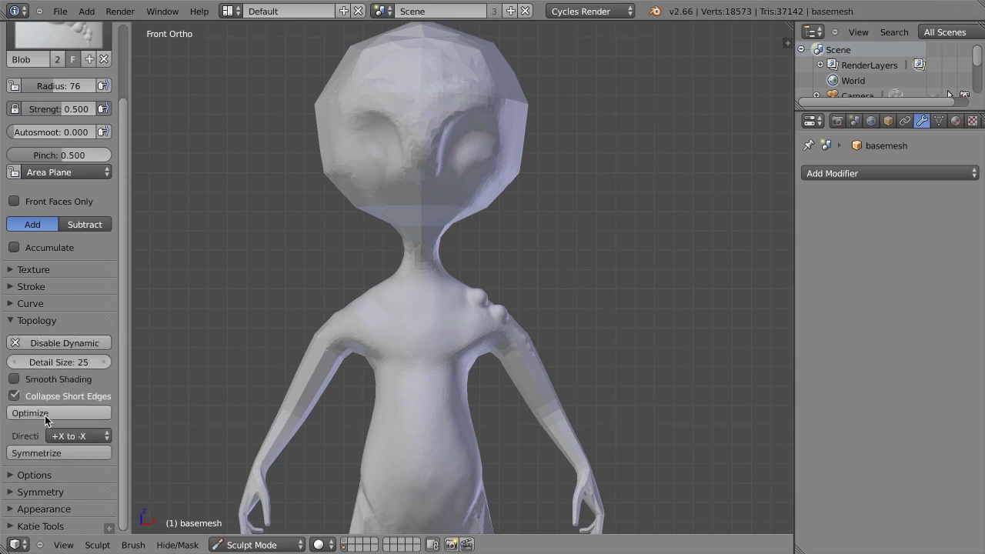
Outline the figure's +X half with the grease pencil and symmetrize the mesh from +X to -X
{"action": "left_click", "coordinate": [73, 437]}
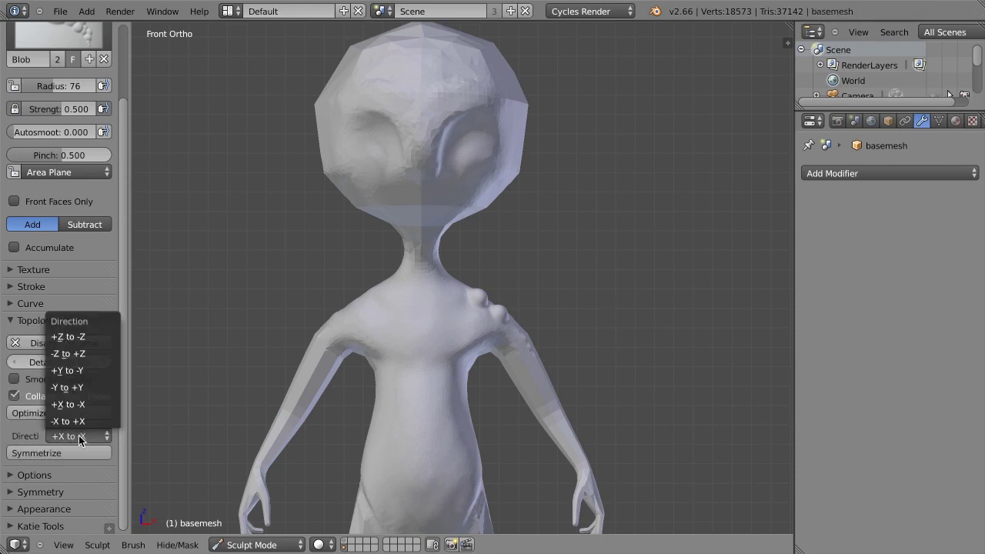
{"action": "scroll", "coordinate": [580, 274], "scroll_direction": "down", "scroll_amount": 2}
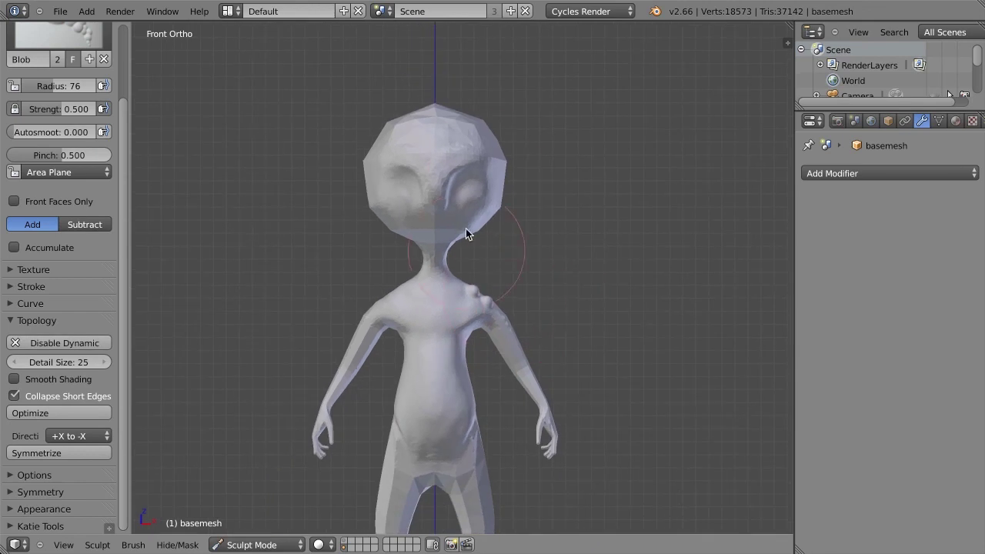
{"action": "key", "text": "x"}
{"action": "mouse_move", "coordinate": [438, 85]}
{"action": "left_mouse_down"}
{"action": "mouse_move", "coordinate": [433, 193]}
{"action": "mouse_move", "coordinate": [449, 418]}
{"action": "mouse_move", "coordinate": [644, 362]}
{"action": "mouse_move", "coordinate": [445, 228]}
{"action": "left_mouse_up"}
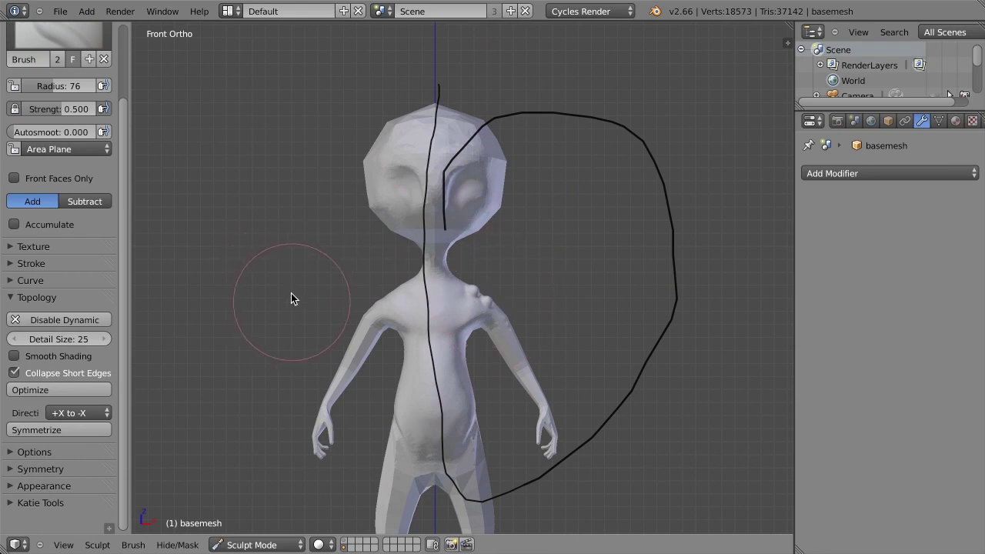
{"action": "left_click", "coordinate": [59, 415]}
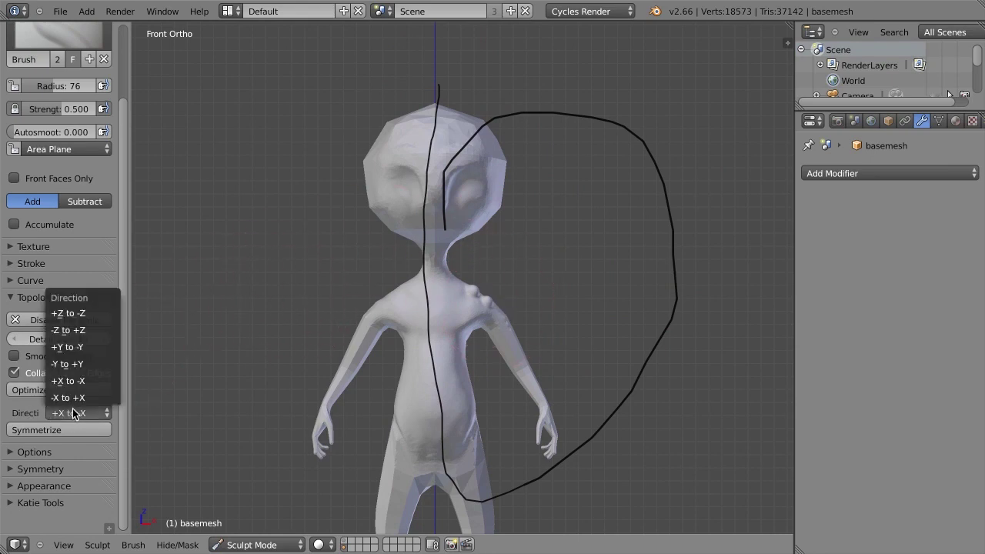
{"action": "left_click", "coordinate": [68, 381]}
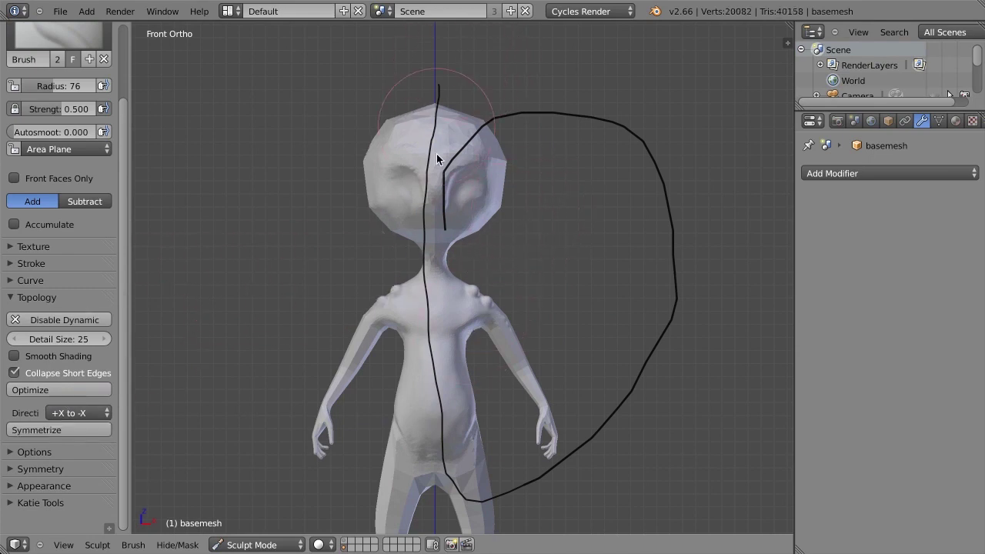
Switch to right view and delete the grease pencil frame holding the outline
{"action": "key", "text": "KP_3"}
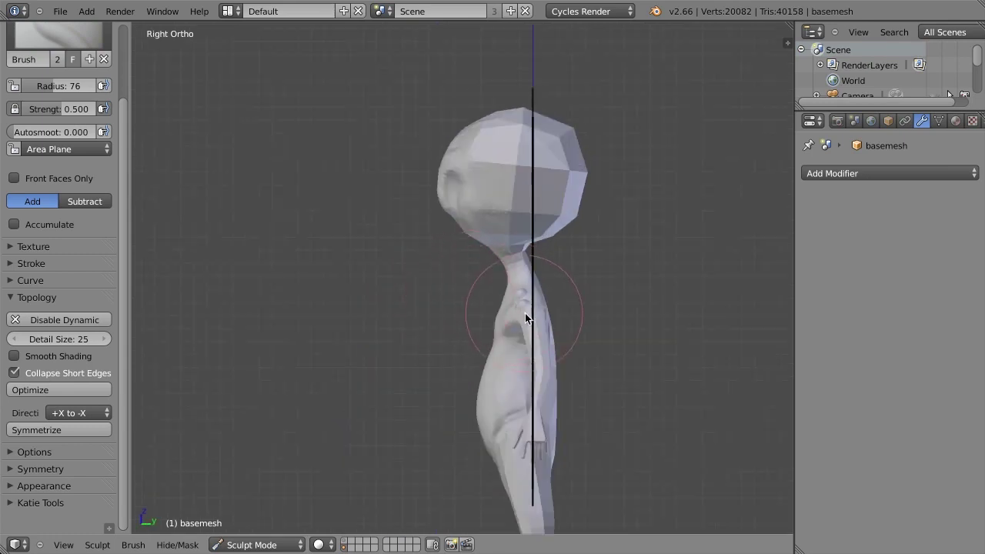
{"action": "middle_click_drag", "start_coordinate": [514, 303], "coordinate": [459, 253], "text": "shift"}
{"action": "key", "text": "n"}
{"action": "key", "text": "a"}
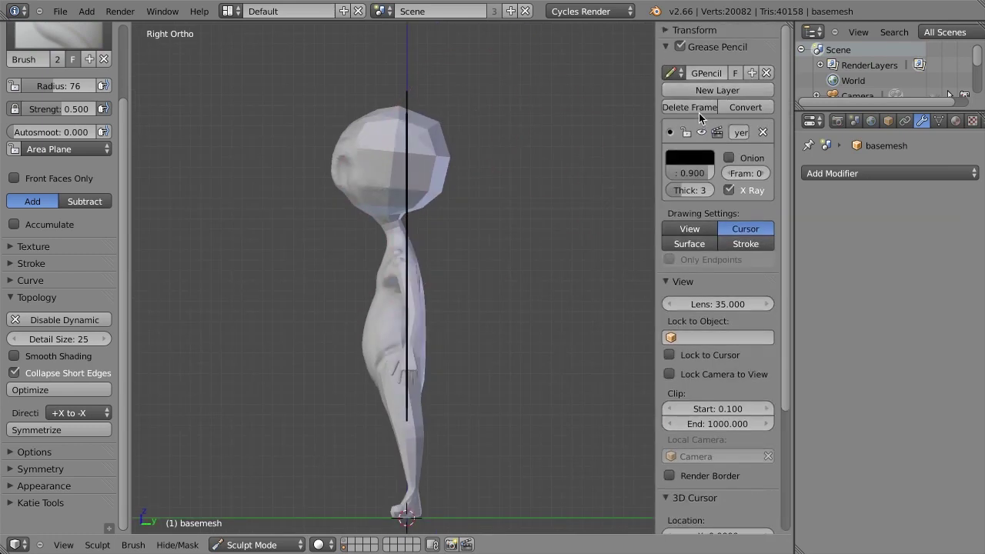
{"action": "left_click", "coordinate": [695, 109]}
{"action": "key", "text": "n"}
Symmetrize the figure from -Y to +Y and examine the resulting shape from several angles
{"action": "left_click", "coordinate": [67, 413]}
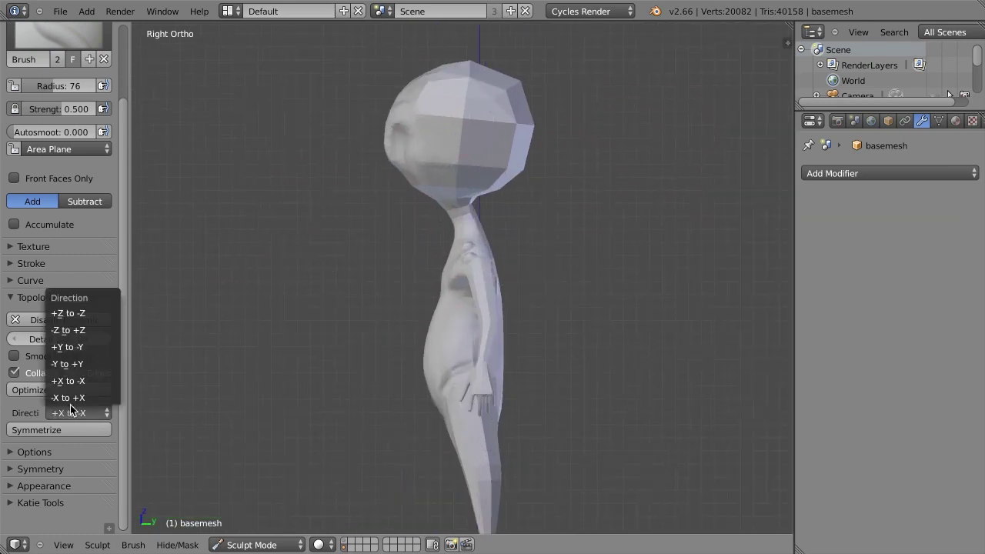
{"action": "left_click", "coordinate": [77, 364]}
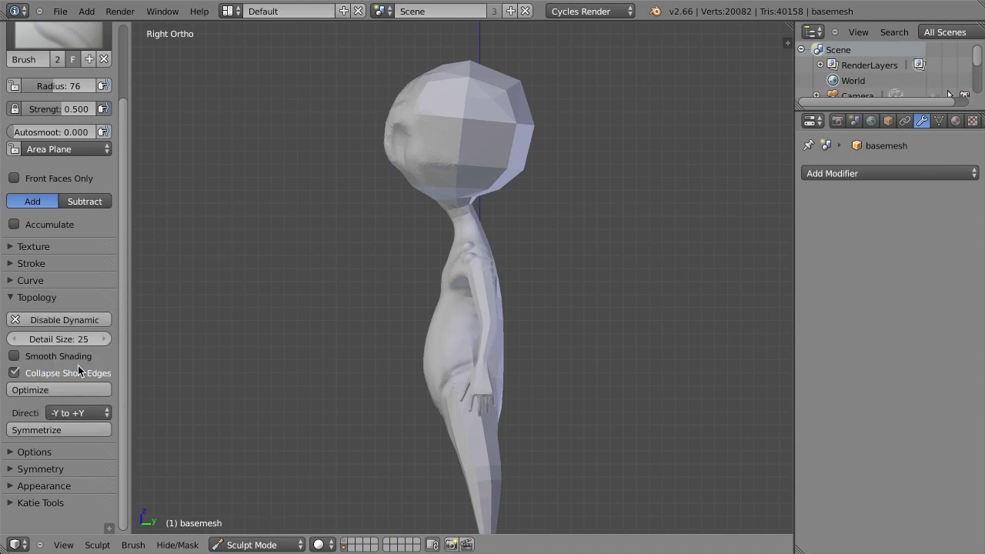
{"action": "left_click", "coordinate": [69, 429]}
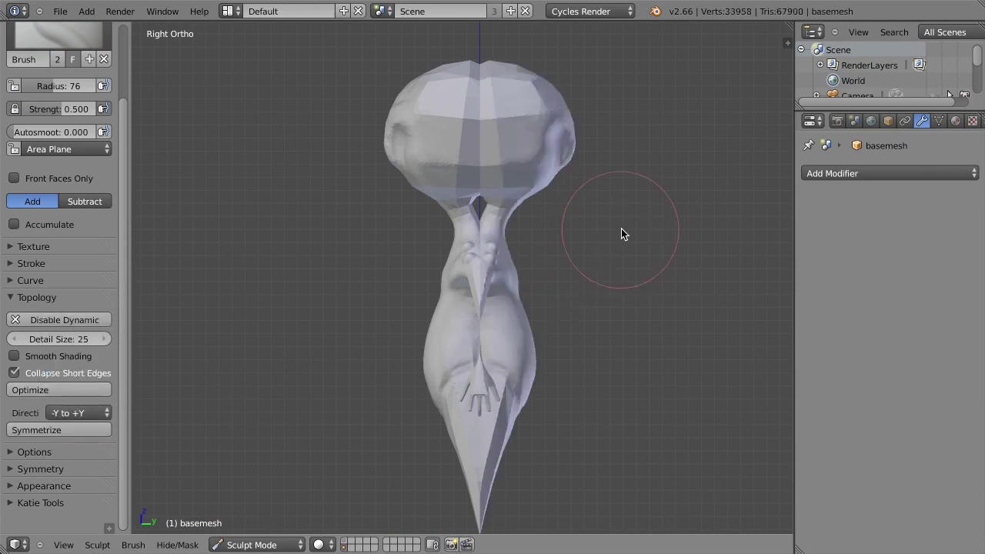
{"action": "scroll", "coordinate": [615, 232], "scroll_direction": "down", "scroll_amount": 2}
{"action": "mouse_move", "coordinate": [599, 244]}
{"action": "middle_mouse_down"}
{"action": "mouse_move", "coordinate": [453, 256]}
{"action": "mouse_move", "coordinate": [596, 256]}
{"action": "middle_mouse_up"}
{"action": "scroll", "coordinate": [619, 229], "scroll_direction": "up", "scroll_amount": 3}
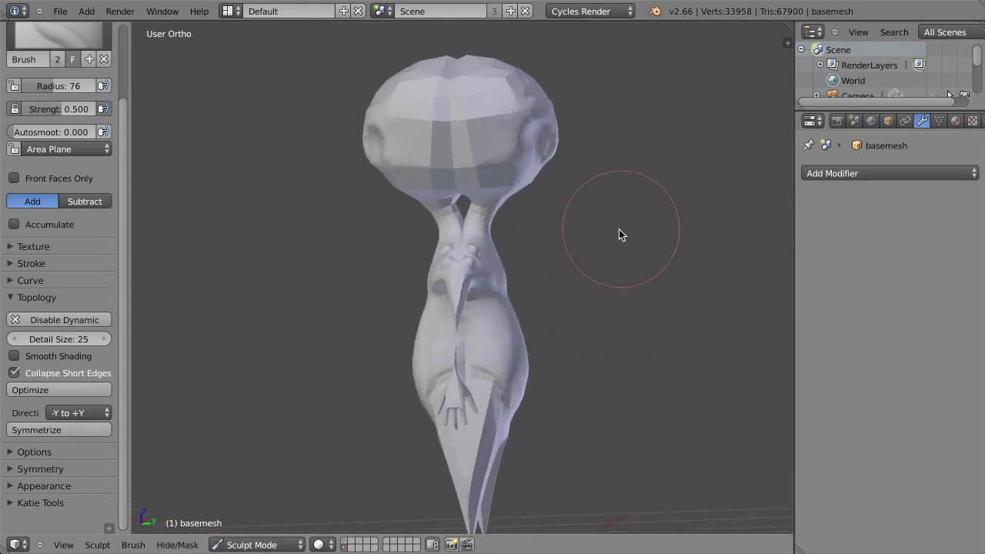
{"action": "key", "text": "z"}
{"action": "mouse_move", "coordinate": [553, 208]}
{"action": "middle_mouse_down"}
{"action": "mouse_move", "coordinate": [574, 278]}
{"action": "mouse_move", "coordinate": [519, 302]}
{"action": "mouse_move", "coordinate": [509, 276]}
{"action": "middle_mouse_up"}
{"action": "key", "text": "z"}
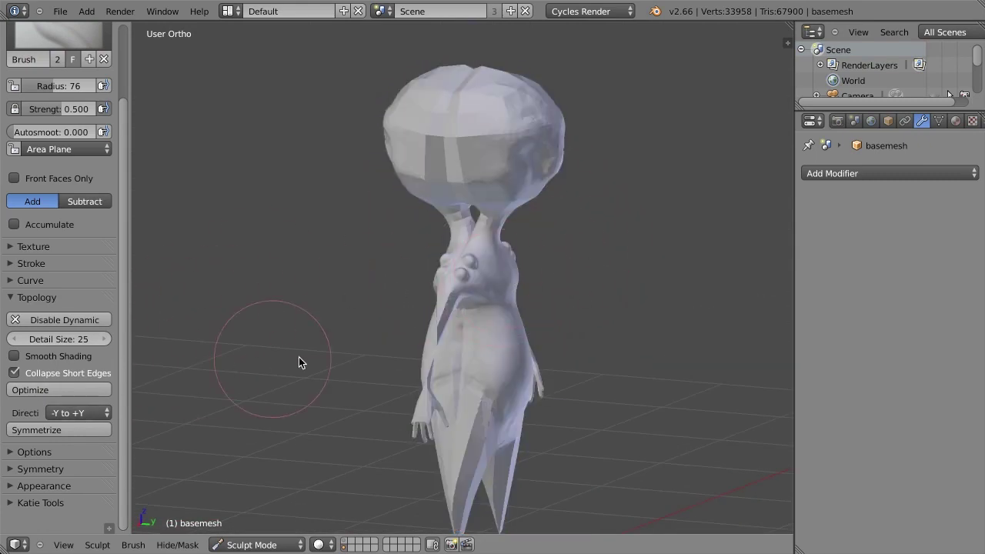
Undo the -Y to +Y symmetrize and return to a front view of the whole figure
{"action": "key", "text": "ctrl+z"}
{"action": "key", "text": "KP_1"}
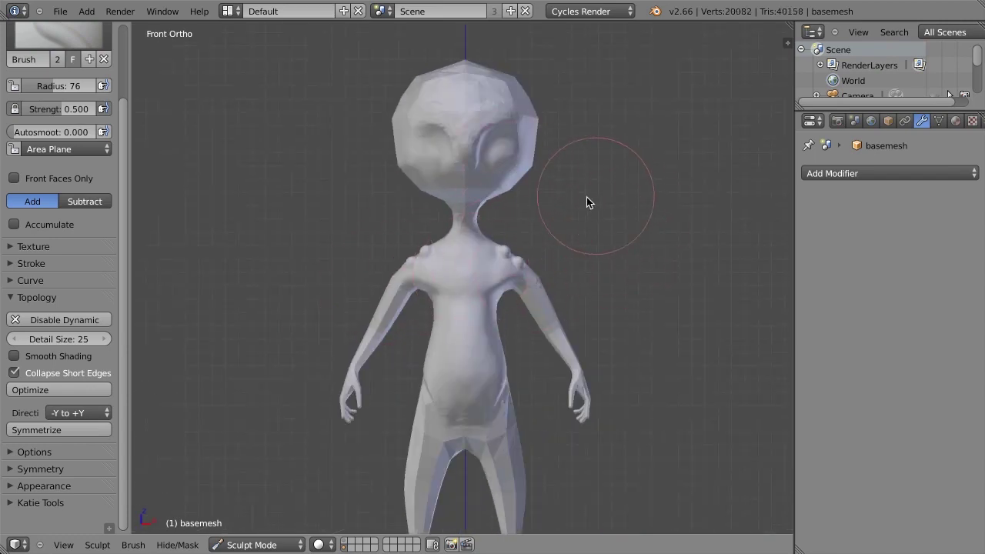
{"action": "scroll", "coordinate": [615, 193], "scroll_direction": "up", "scroll_amount": 3}
{"action": "middle_click_drag", "start_coordinate": [661, 214], "coordinate": [423, 200], "text": "shift"}
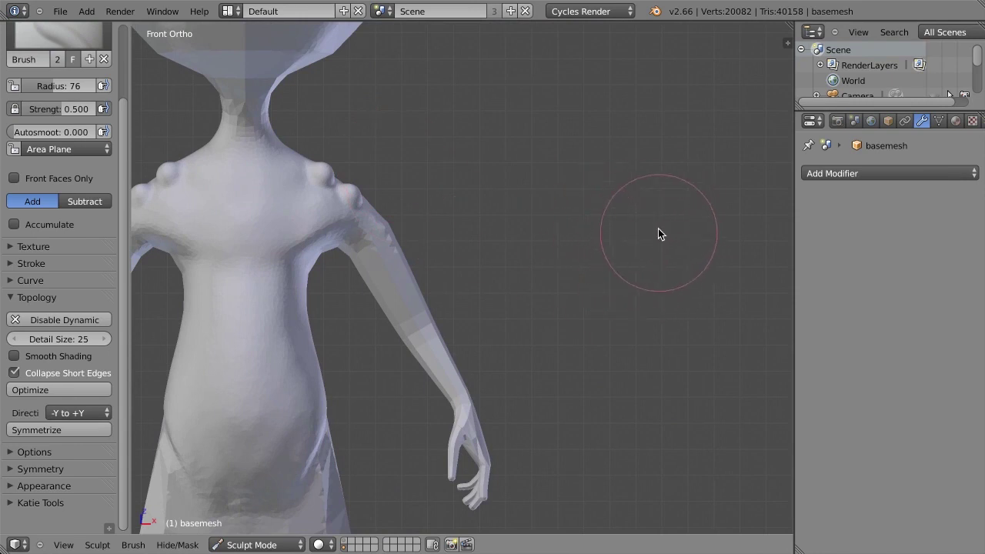
{"action": "middle_click_drag", "start_coordinate": [701, 180], "coordinate": [587, 215], "text": "ctrl"}
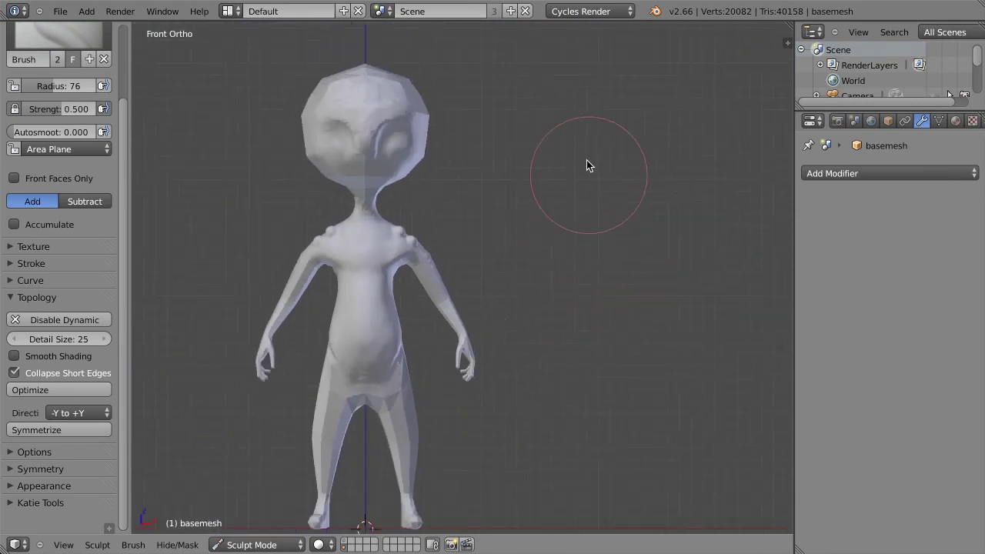
{"action": "middle_click_drag", "start_coordinate": [576, 277], "coordinate": [615, 167], "text": "shift"}
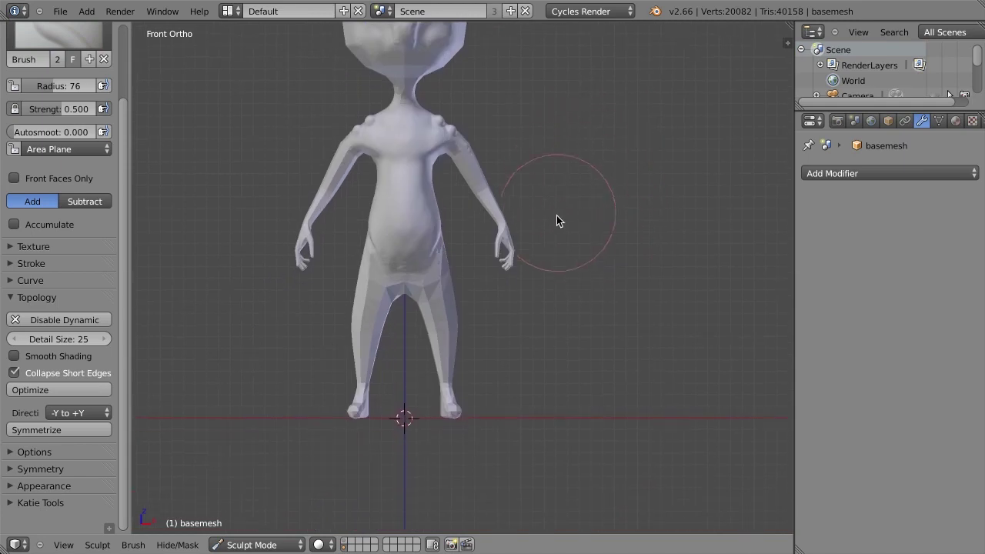
Switch to Object Mode, add a cube mesh and move it along the X axis to stand beside the figure
{"action": "left_click", "coordinate": [254, 545]}
{"action": "left_click", "coordinate": [261, 528]}
{"action": "key", "text": "shift+a"}
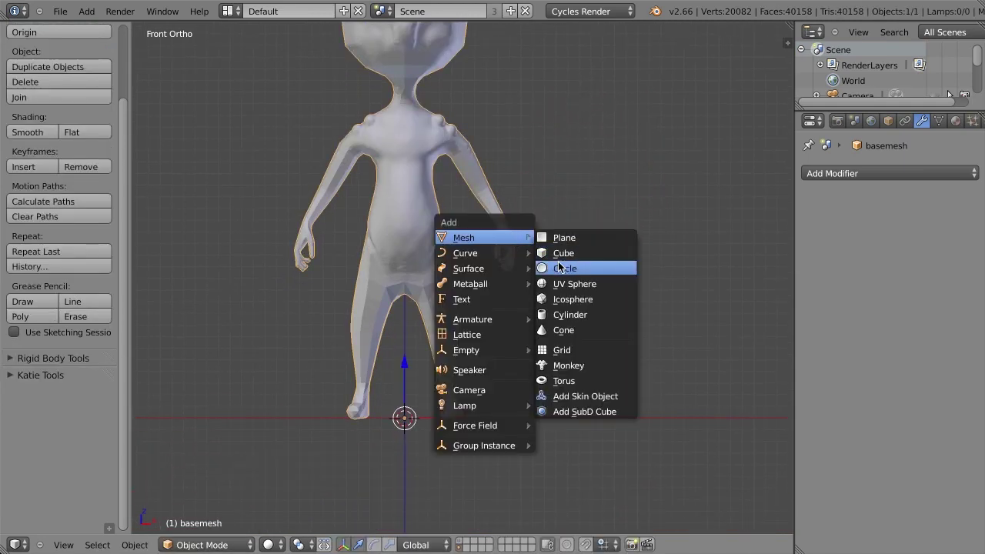
{"action": "left_click", "coordinate": [541, 257]}
{"action": "key", "text": "g"}
{"action": "key", "text": "x"}
{"action": "left_click", "coordinate": [792, 296]}
{"action": "middle_click_drag", "start_coordinate": [615, 299], "coordinate": [361, 193], "text": "shift"}
{"action": "middle_click_drag", "start_coordinate": [534, 257], "coordinate": [457, 305]}
Put the cube into Sculpt Mode and enable dynamic topology for it
{"action": "left_click", "coordinate": [201, 544]}
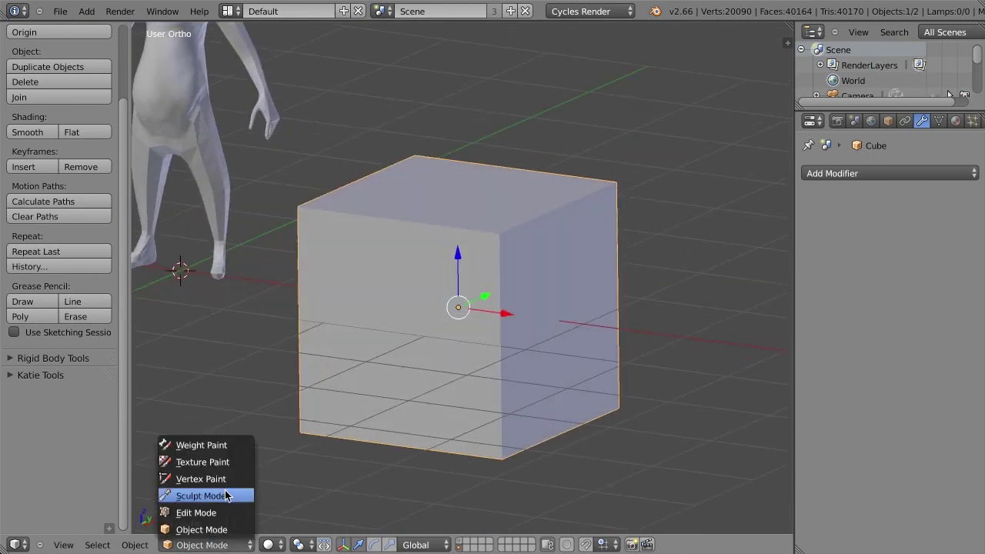
{"action": "left_click", "coordinate": [216, 495]}
{"action": "left_click", "coordinate": [65, 320]}
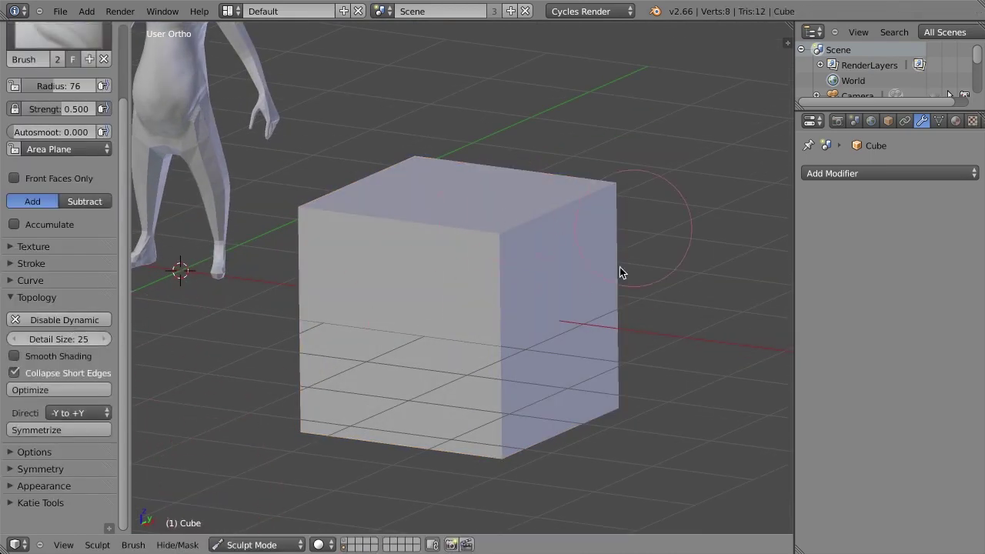
{"action": "scroll", "coordinate": [622, 246], "scroll_direction": "up", "scroll_amount": 3}
{"action": "middle_click_drag", "start_coordinate": [509, 219], "coordinate": [492, 211]}
Carve a rounded notch into the cube's nearest upper corner with the Blob brush, reducing the brush radius to 61
{"action": "left_click", "coordinate": [57, 36]}
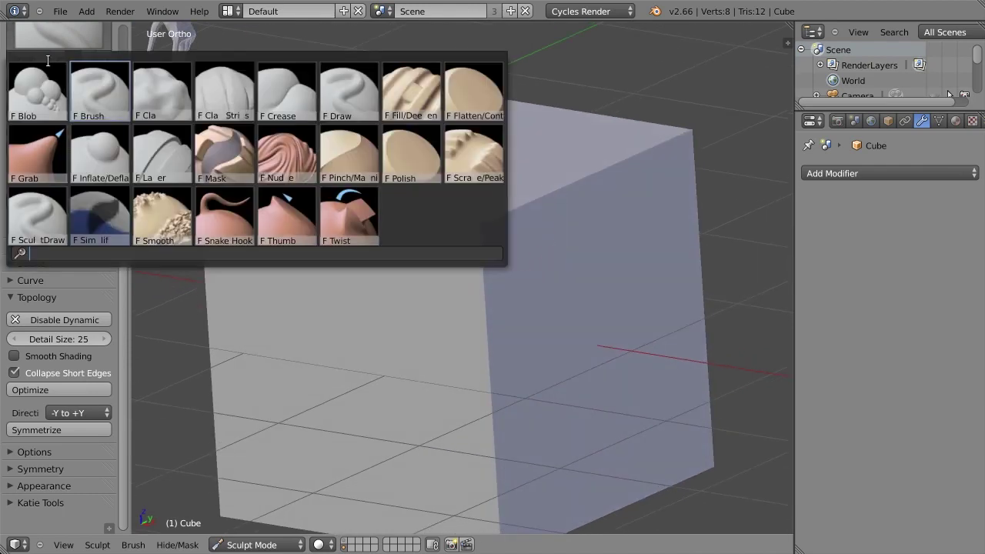
{"action": "left_click", "coordinate": [38, 88]}
{"action": "key", "text": "f"}
{"action": "left_click", "coordinate": [490, 233]}
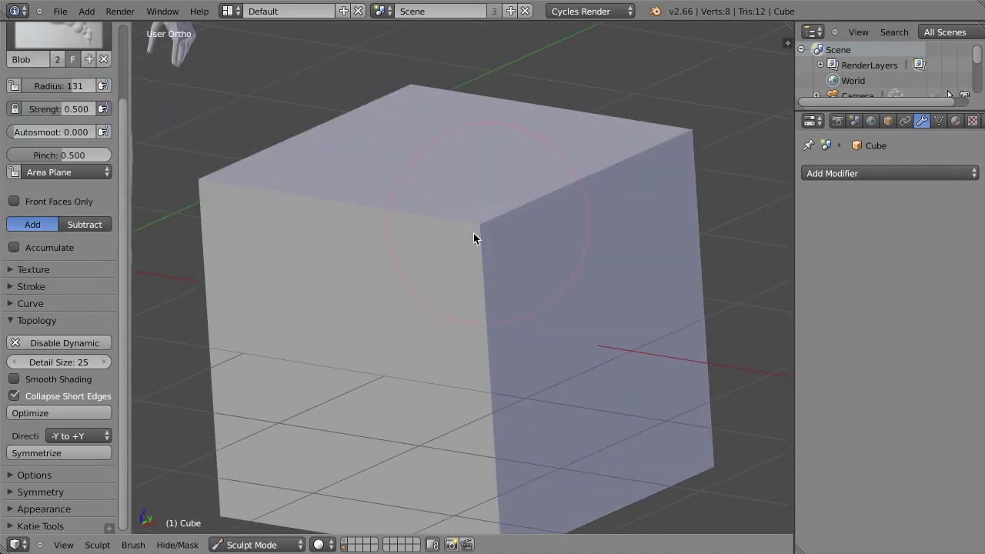
{"action": "mouse_move", "coordinate": [473, 233]}
{"action": "left_mouse_down"}
{"action": "mouse_move", "coordinate": [479, 212]}
{"action": "mouse_move", "coordinate": [497, 230]}
{"action": "mouse_move", "coordinate": [482, 227]}
{"action": "mouse_move", "coordinate": [480, 207]}
{"action": "mouse_move", "coordinate": [464, 241]}
{"action": "left_mouse_up"}
{"action": "key", "text": "f"}
{"action": "left_click", "coordinate": [477, 230]}
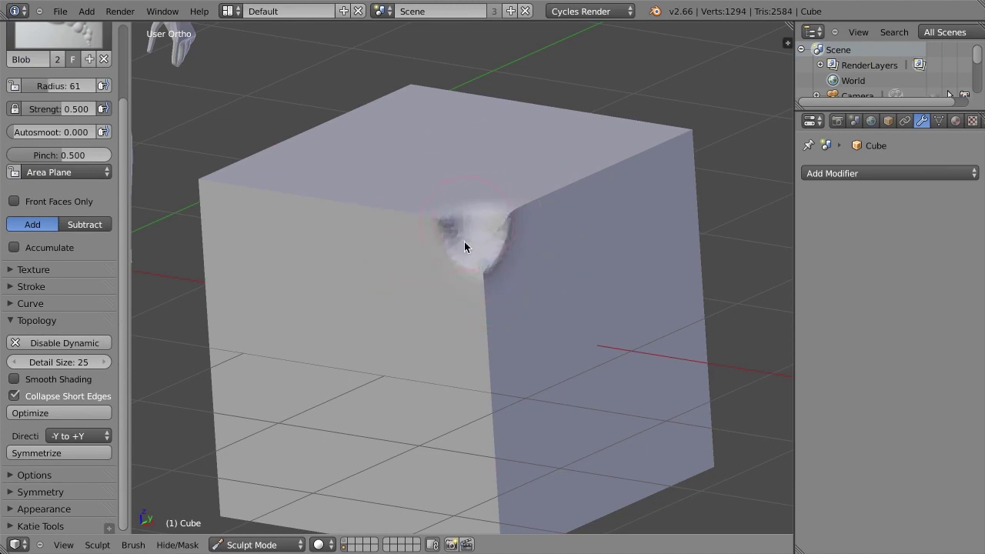
Symmetrize the notched cube from -Y to +Y and again from +X to -X
{"action": "scroll", "coordinate": [473, 397], "scroll_direction": "down", "scroll_amount": 5}
{"action": "middle_click_drag", "start_coordinate": [471, 395], "coordinate": [456, 383]}
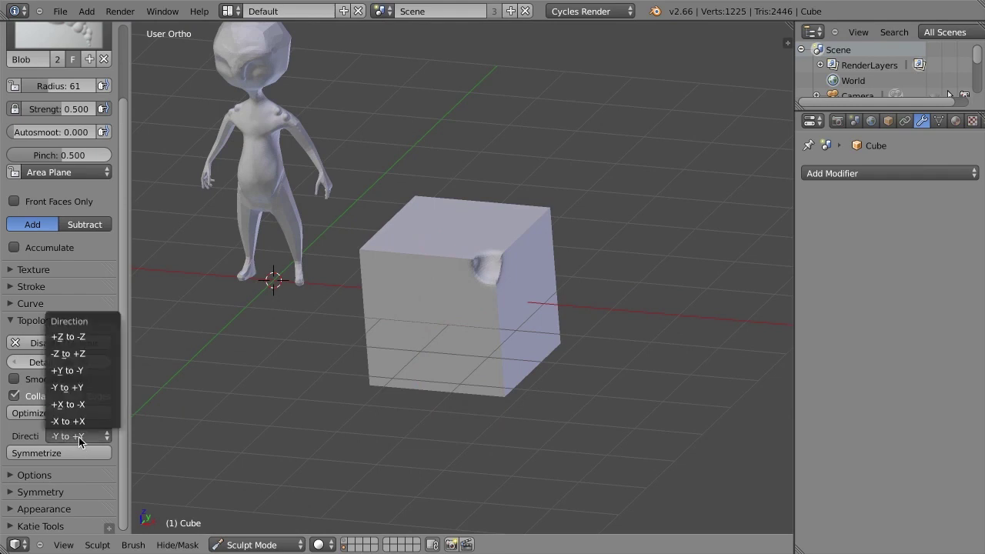
{"action": "left_click", "coordinate": [79, 439]}
{"action": "left_click", "coordinate": [78, 453]}
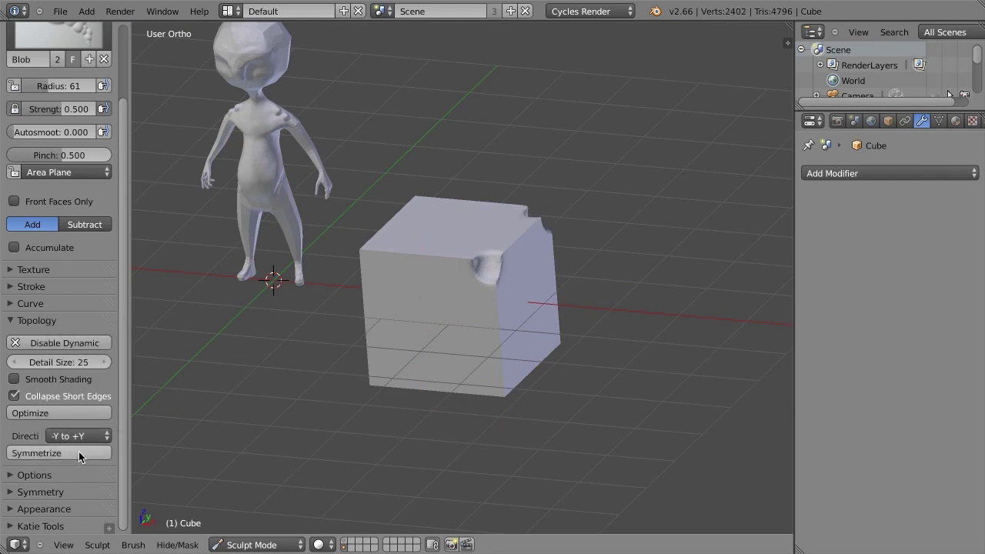
{"action": "left_click", "coordinate": [92, 435]}
{"action": "left_click", "coordinate": [88, 404]}
{"action": "left_click", "coordinate": [65, 453]}
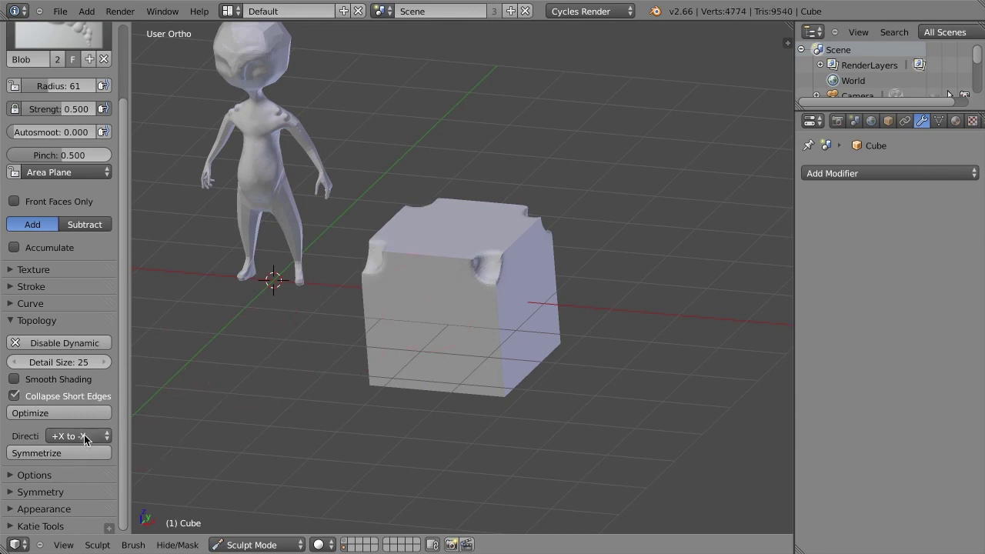
Symmetrize the cube from +Z to -Z and inspect its corners from above and below
{"action": "left_click", "coordinate": [84, 436]}
{"action": "left_click", "coordinate": [77, 337]}
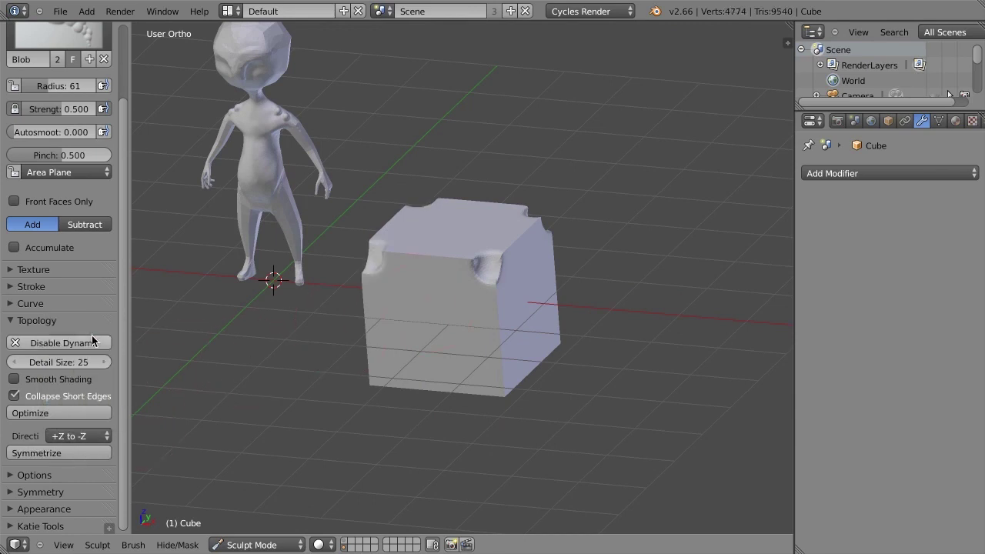
{"action": "left_click", "coordinate": [59, 453]}
{"action": "middle_click_drag", "start_coordinate": [452, 349], "coordinate": [502, 201]}
{"action": "scroll", "coordinate": [482, 153], "scroll_direction": "up", "scroll_amount": 8}
{"action": "scroll", "coordinate": [503, 195], "scroll_direction": "down", "scroll_amount": 4}
{"action": "middle_click_drag", "start_coordinate": [436, 190], "coordinate": [394, 354]}
{"action": "scroll", "coordinate": [605, 240], "scroll_direction": "down", "scroll_amount": 4}
{"action": "middle_click_drag", "start_coordinate": [606, 240], "coordinate": [520, 250]}
{"action": "scroll", "coordinate": [491, 260], "scroll_direction": "up", "scroll_amount": 3}
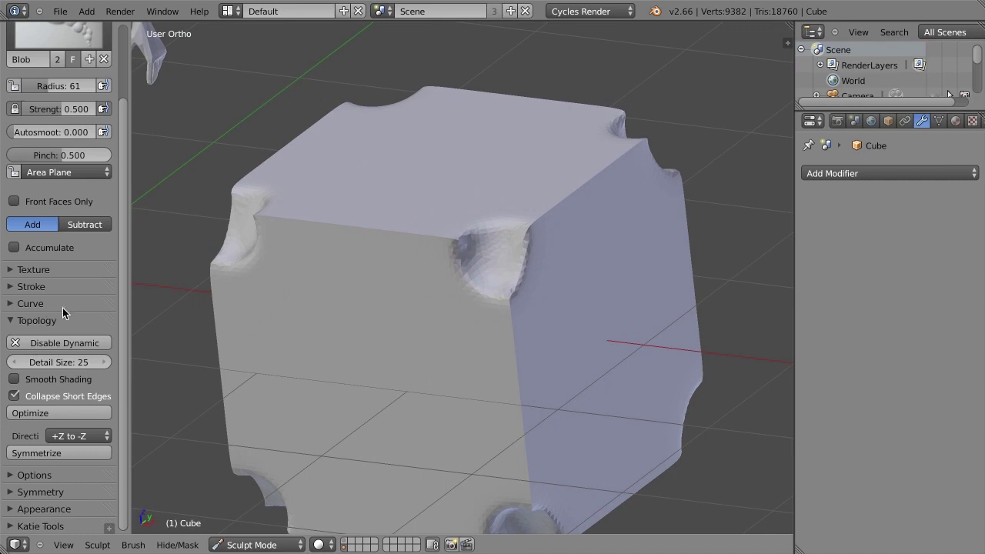
Turn on X, Y and Z mirroring for the brush and dab a small dent into the cube's front face
{"action": "left_click", "coordinate": [39, 492]}
{"action": "scroll", "coordinate": [57, 384], "scroll_direction": "down", "scroll_amount": 4}
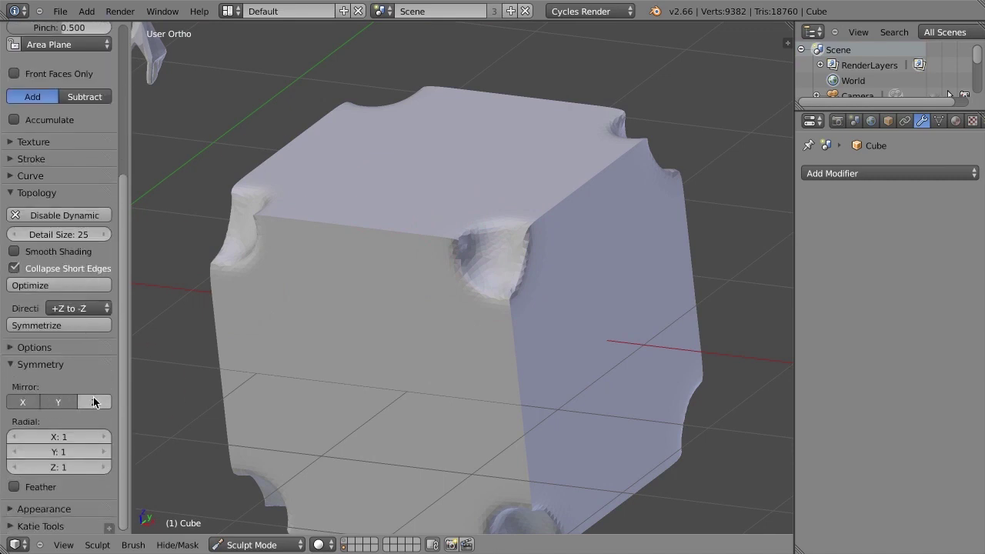
{"action": "left_click", "coordinate": [455, 324]}
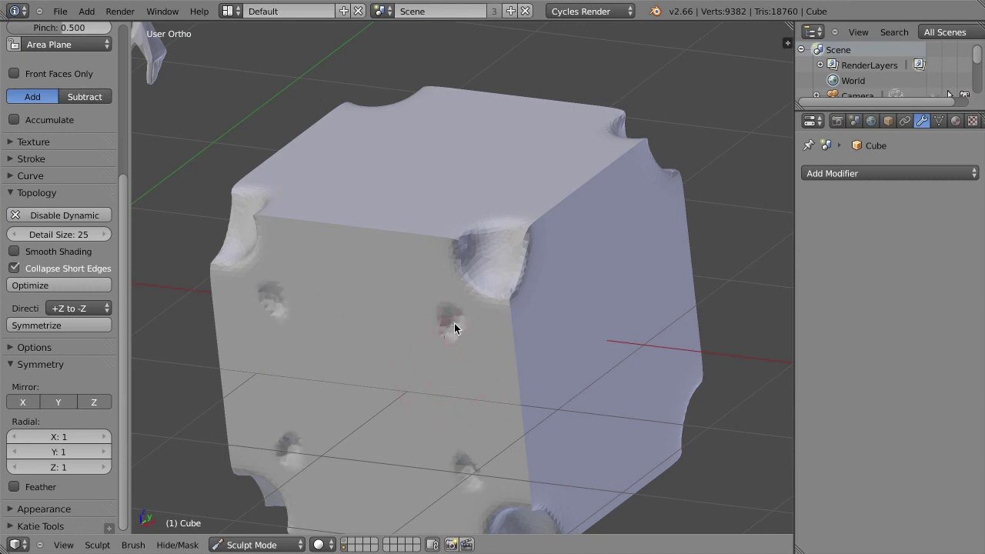
Deepen the mirrored dents in the cube's front face and check them from several angles
{"action": "middle_click_drag", "start_coordinate": [523, 373], "coordinate": [461, 335]}
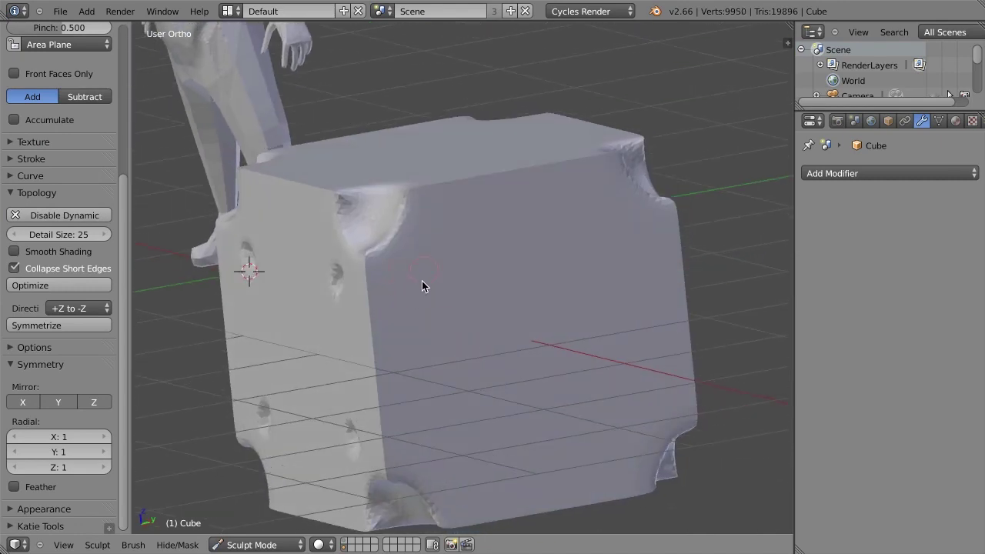
{"action": "middle_click_drag", "start_coordinate": [617, 244], "coordinate": [598, 319]}
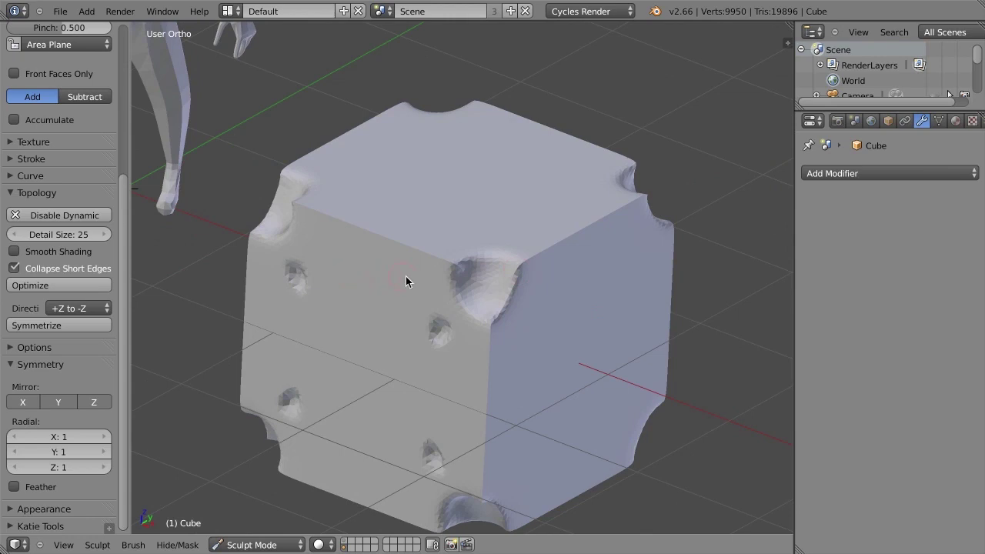
{"action": "middle_click_drag", "start_coordinate": [456, 343], "coordinate": [575, 285]}
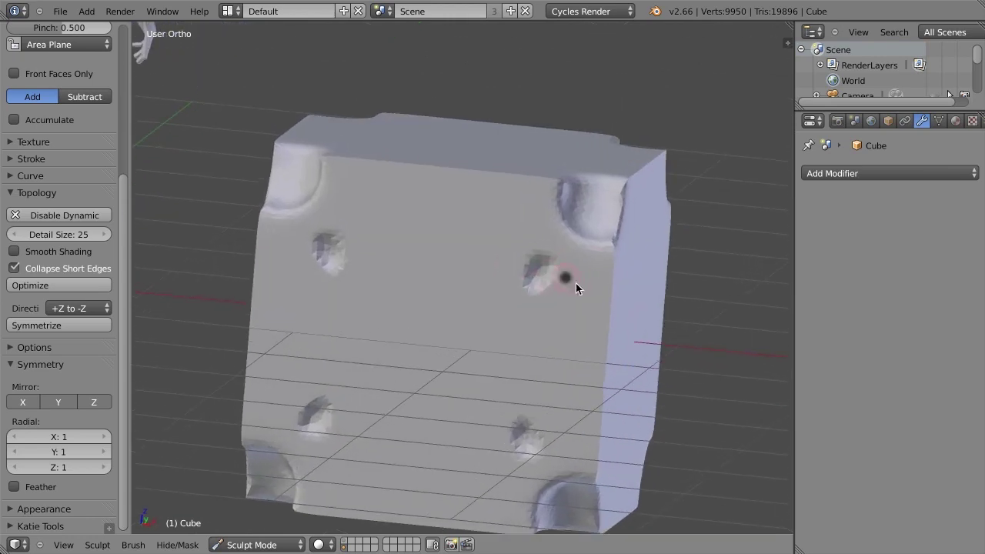
{"action": "left_click_drag", "start_coordinate": [549, 264], "coordinate": [540, 268]}
{"action": "scroll", "coordinate": [626, 279], "scroll_direction": "down", "scroll_amount": 3}
{"action": "middle_click_drag", "start_coordinate": [625, 279], "coordinate": [444, 345]}
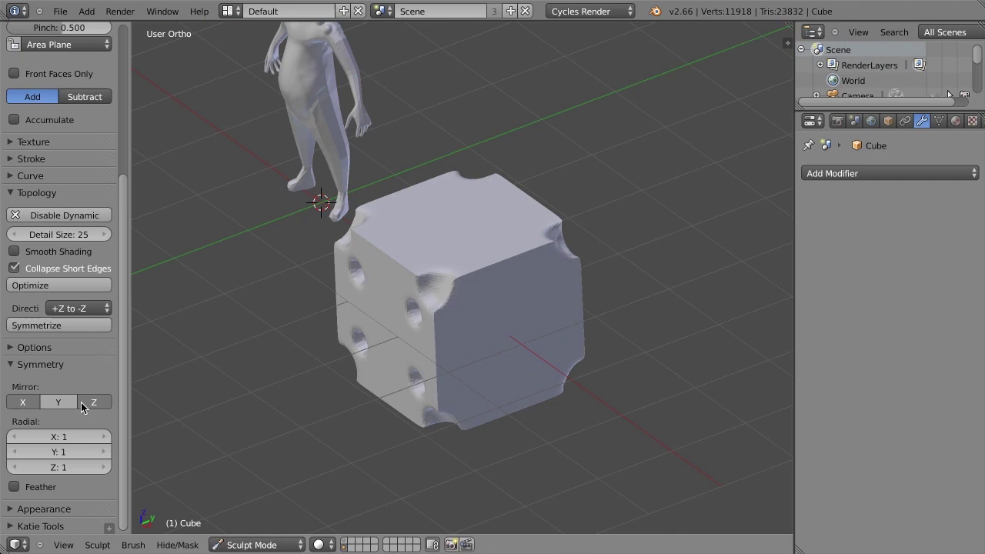
Collapse the Symmetry settings and return to front view with the figure and cube side by side
{"action": "left_click", "coordinate": [54, 365]}
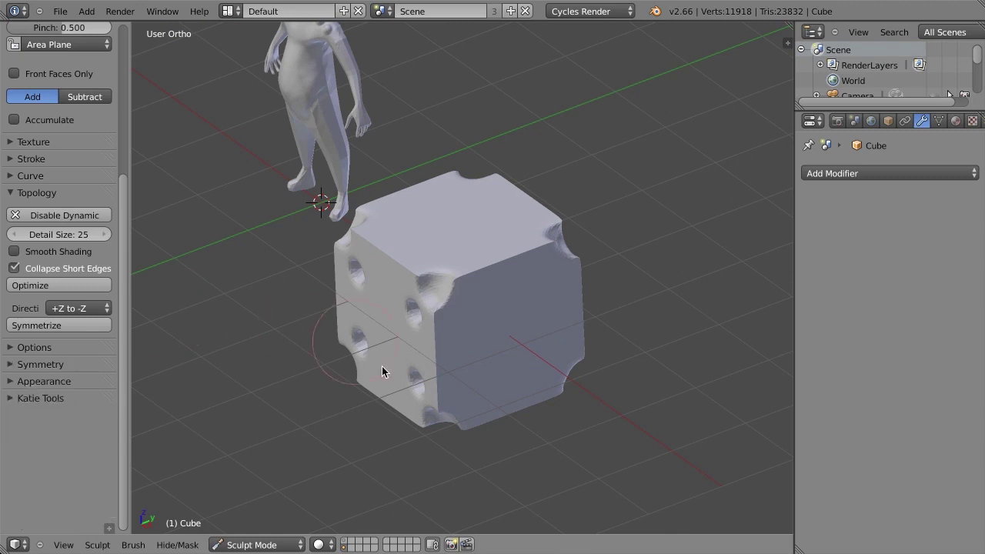
{"action": "middle_click_drag", "start_coordinate": [381, 366], "coordinate": [550, 340]}
{"action": "key", "text": "KP_1"}
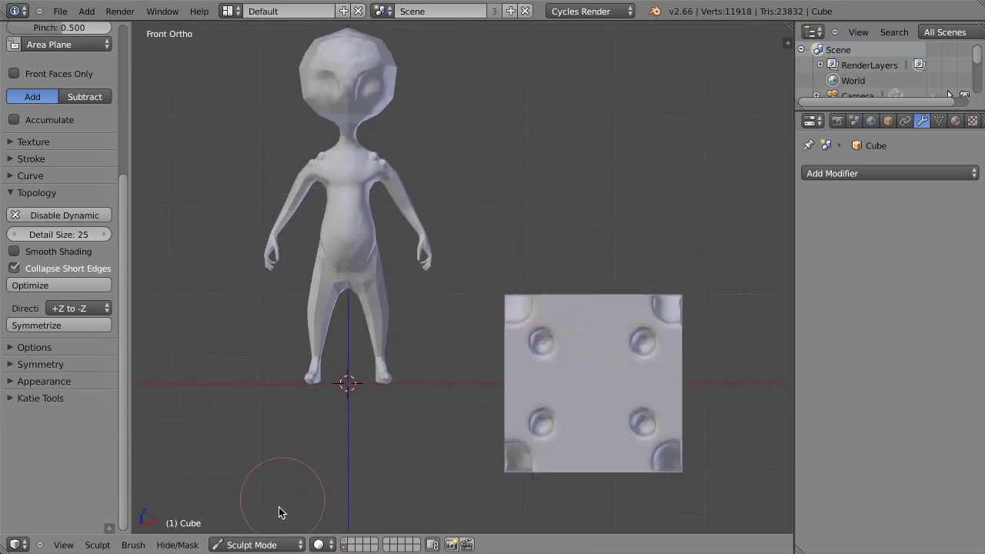
Switch the cube from Sculpt Mode back to Object Mode and delete it from the scene
{"action": "left_click", "coordinate": [275, 544]}
{"action": "left_click", "coordinate": [304, 527]}
{"action": "key", "text": "x"}
{"action": "left_click", "coordinate": [583, 389]}
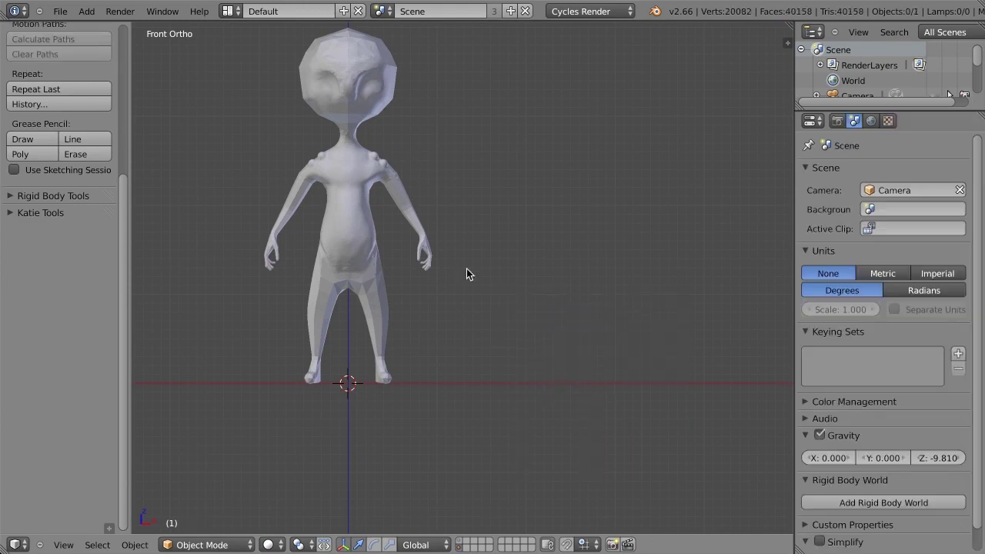
Select the basemesh figure and put it into Sculpt Mode with dynamic topology enabled
{"action": "key", "text": "Home"}
{"action": "left_click", "coordinate": [212, 544]}
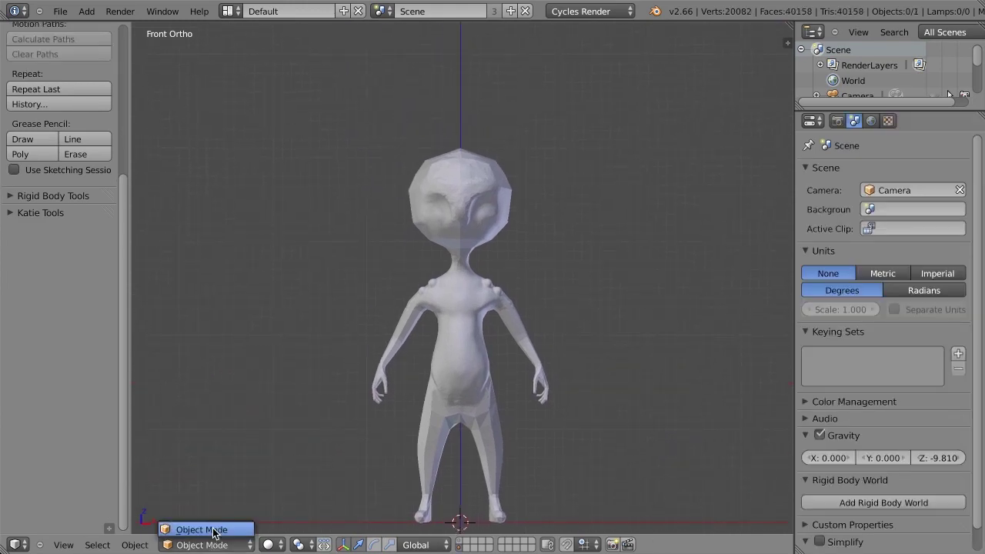
{"action": "left_click", "coordinate": [202, 529]}
{"action": "right_click", "coordinate": [485, 403]}
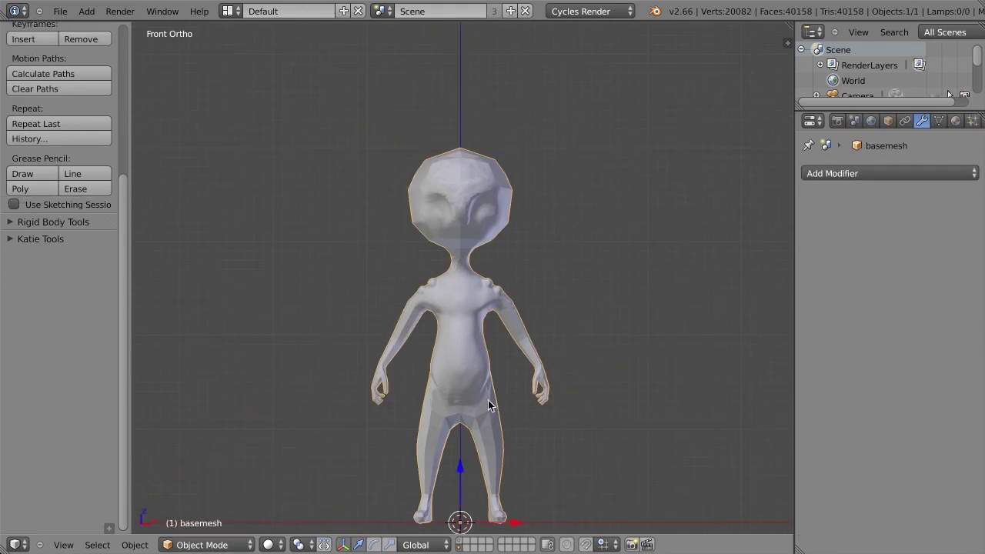
{"action": "left_click", "coordinate": [198, 544]}
{"action": "left_click", "coordinate": [212, 495]}
{"action": "middle_click_drag", "start_coordinate": [489, 329], "coordinate": [445, 264], "text": "shift"}
{"action": "scroll", "coordinate": [40, 398], "scroll_direction": "up", "scroll_amount": 6}
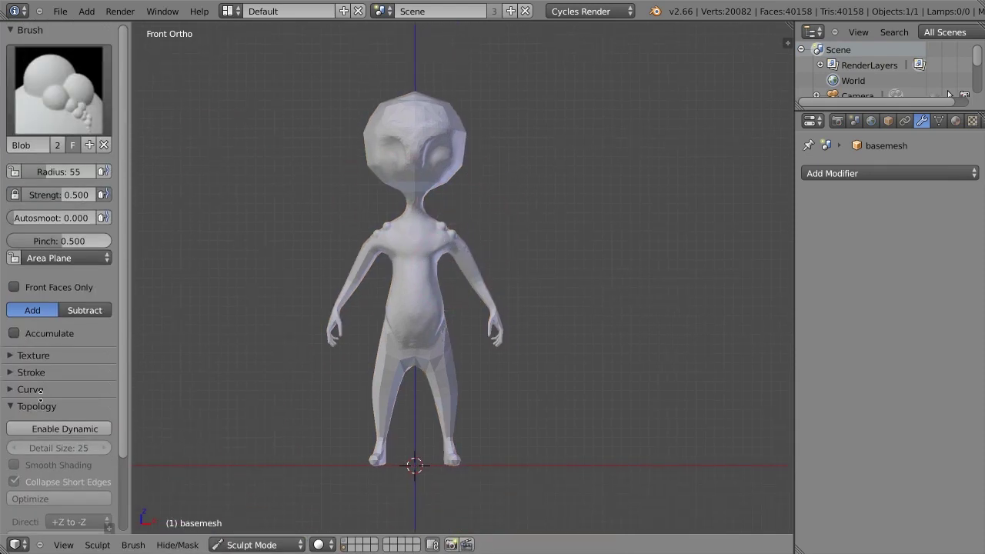
{"action": "left_click", "coordinate": [66, 428]}
Choose the Snake Hook brush and turn off Collapse Short Edges for the figure
{"action": "left_click", "coordinate": [75, 88]}
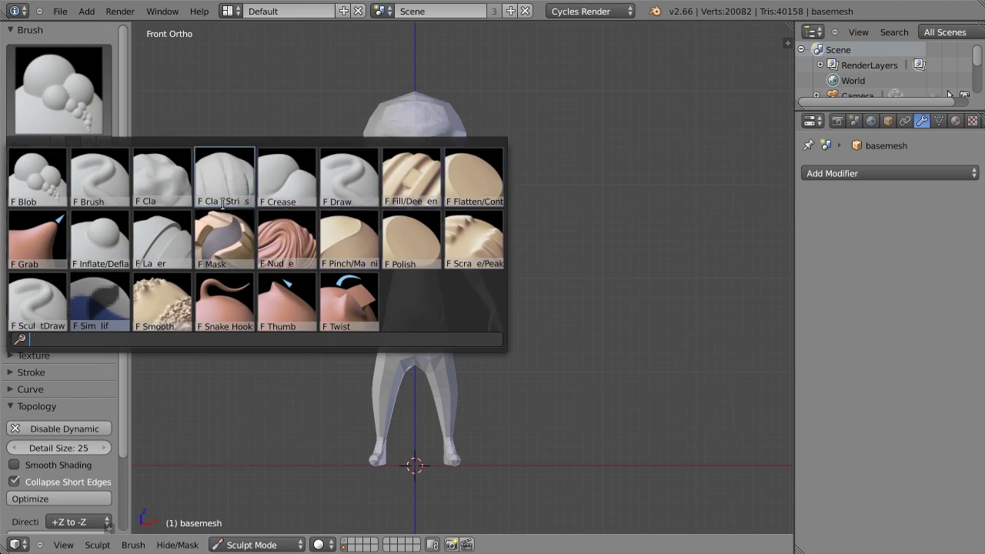
{"action": "left_click", "coordinate": [235, 304]}
{"action": "scroll", "coordinate": [517, 238], "scroll_direction": "up", "scroll_amount": 3}
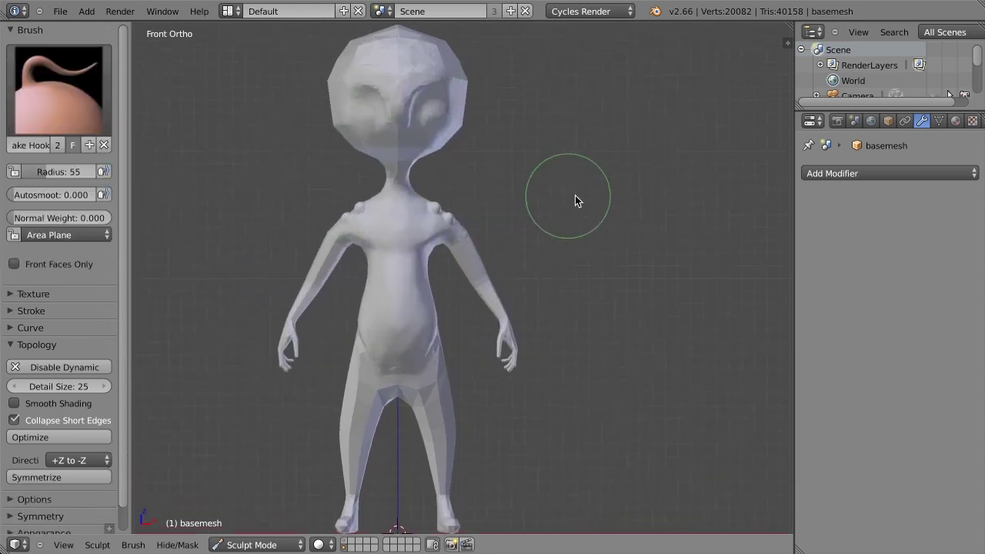
{"action": "left_click", "coordinate": [48, 423]}
{"action": "scroll", "coordinate": [446, 219], "scroll_direction": "up", "scroll_amount": 5, "text": "shift"}
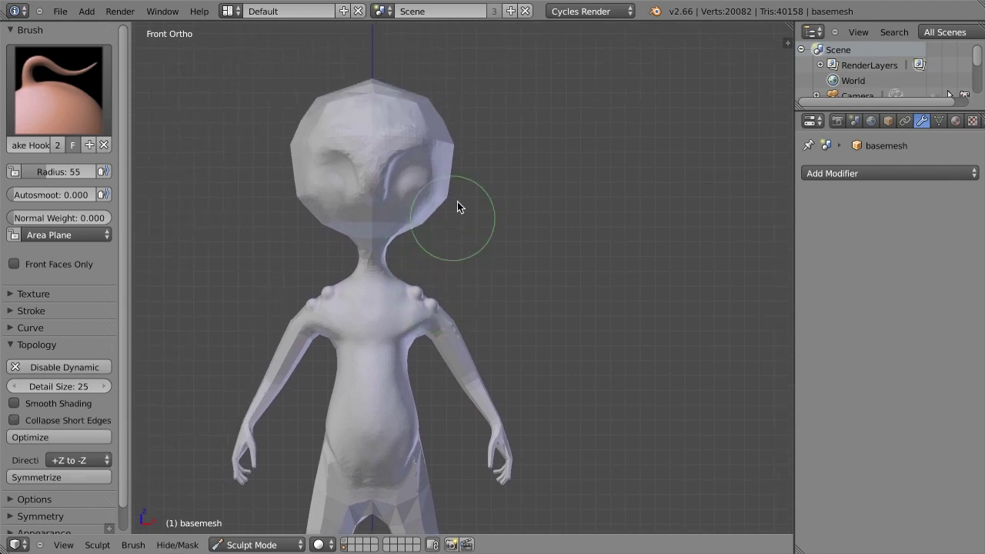
Enlarge the Snake Hook brush radius to 73
{"action": "key", "text": "f"}
{"action": "left_click", "coordinate": [467, 105]}
{"action": "mouse_move", "coordinate": [486, 142]}
{"action": "middle_mouse_down", "text": "shift"}
{"action": "mouse_move", "coordinate": [567, 265]}
{"action": "mouse_move", "coordinate": [613, 221]}
{"action": "middle_mouse_up", "text": "shift"}
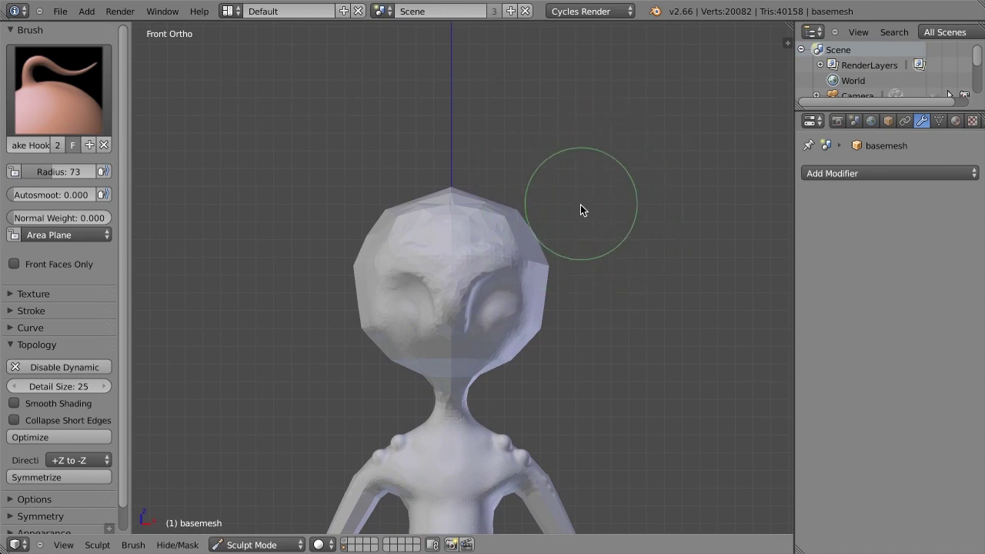
{"action": "middle_click_drag", "start_coordinate": [583, 211], "coordinate": [513, 216], "text": "shift"}
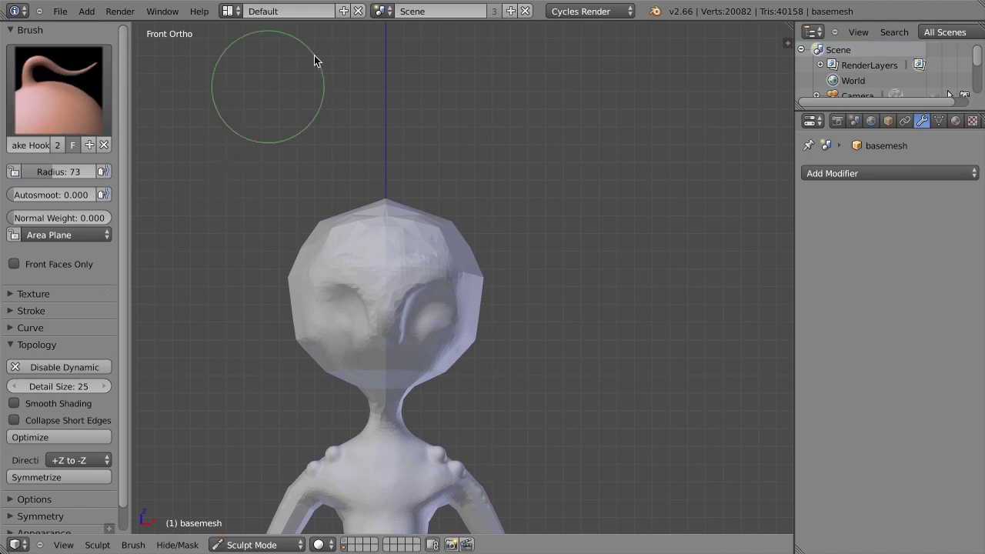
{"action": "scroll", "coordinate": [539, 244], "scroll_direction": "down", "scroll_amount": 1}
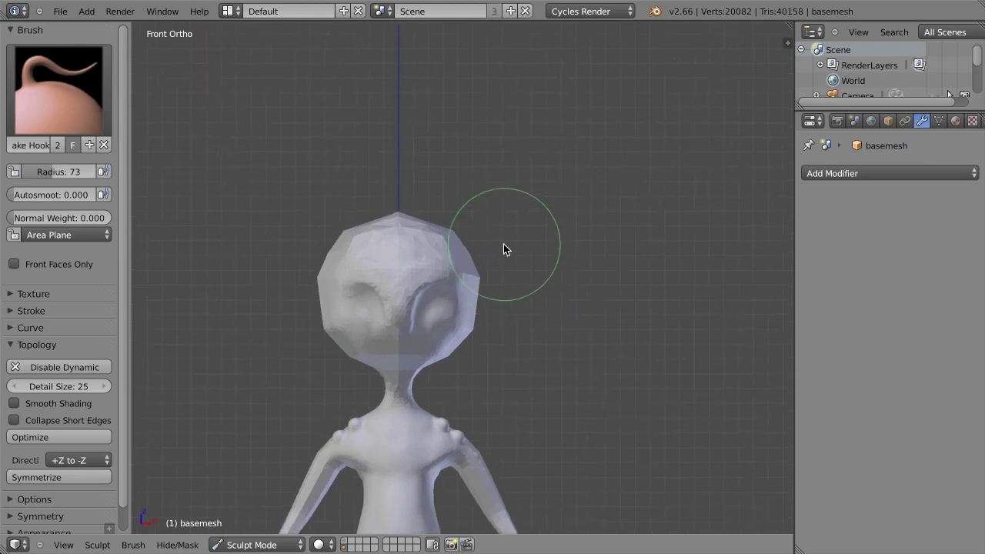
{"action": "middle_click_drag", "start_coordinate": [496, 268], "coordinate": [499, 212], "text": "shift"}
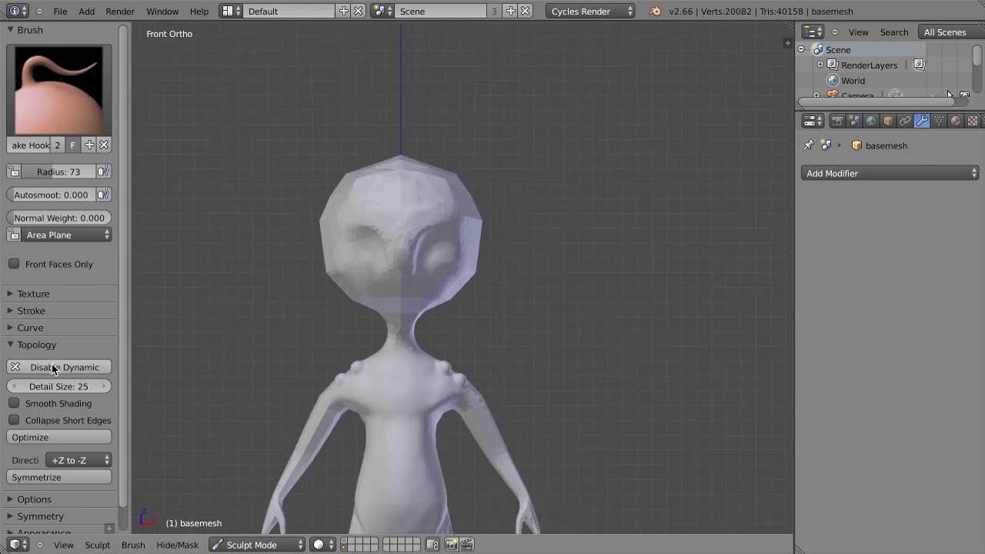
Try pulling a long horn from the upper side of the head with dynamic topology disabled, and undo the stroke
{"action": "left_click", "coordinate": [52, 366]}
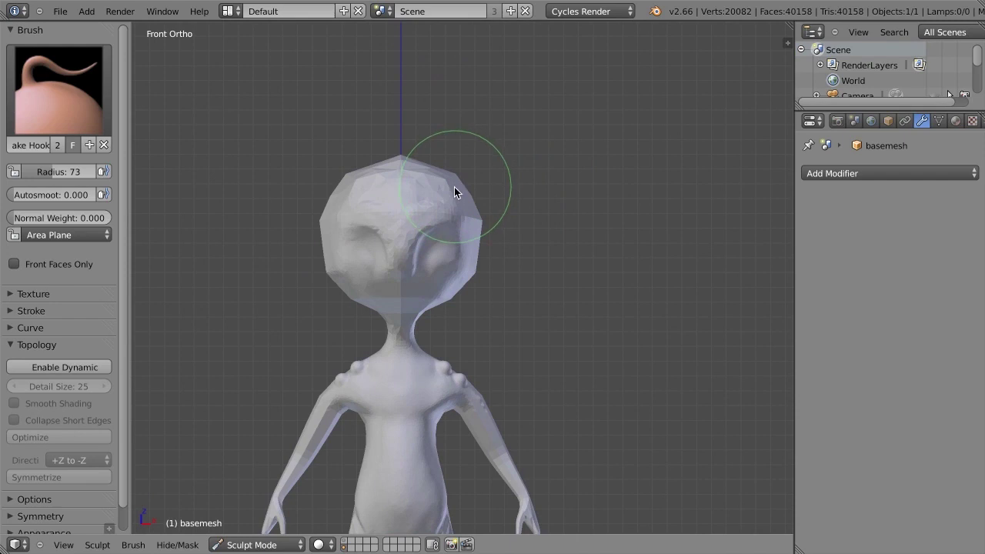
{"action": "mouse_move", "coordinate": [454, 193]}
{"action": "left_mouse_down"}
{"action": "mouse_move", "coordinate": [497, 146]}
{"action": "mouse_move", "coordinate": [644, 141]}
{"action": "mouse_move", "coordinate": [668, 82]}
{"action": "left_mouse_up"}
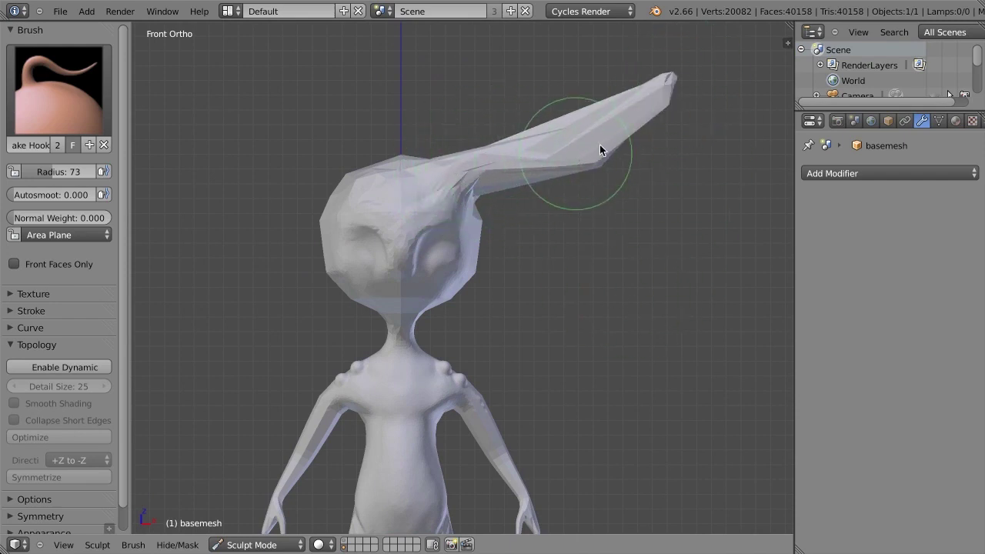
{"action": "key", "text": "ctrl+z"}
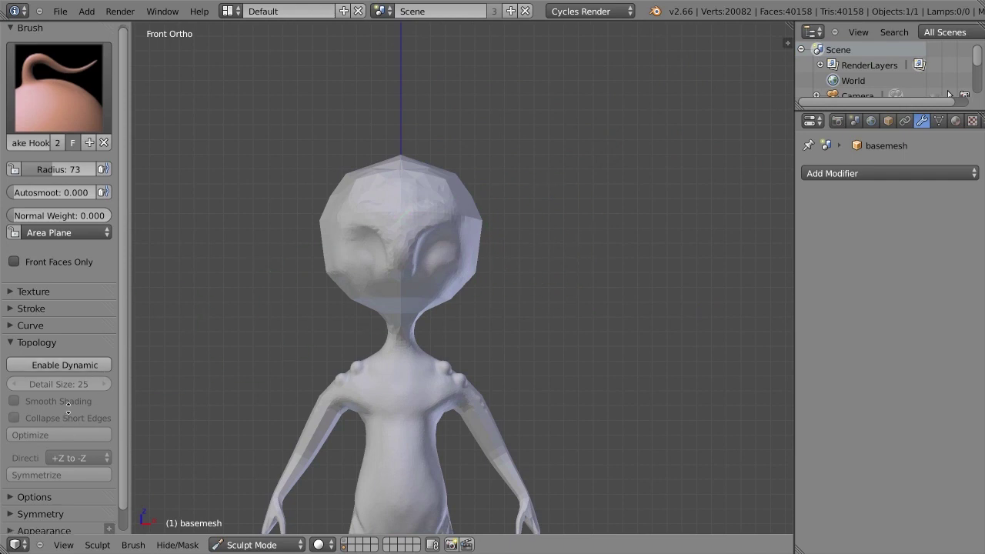
With X mirroring and dynamic topology turned on, pull a pair of long wavy horns out of the head's upper sides
{"action": "scroll", "coordinate": [46, 385], "scroll_direction": "down", "scroll_amount": 1}
{"action": "left_click", "coordinate": [39, 493]}
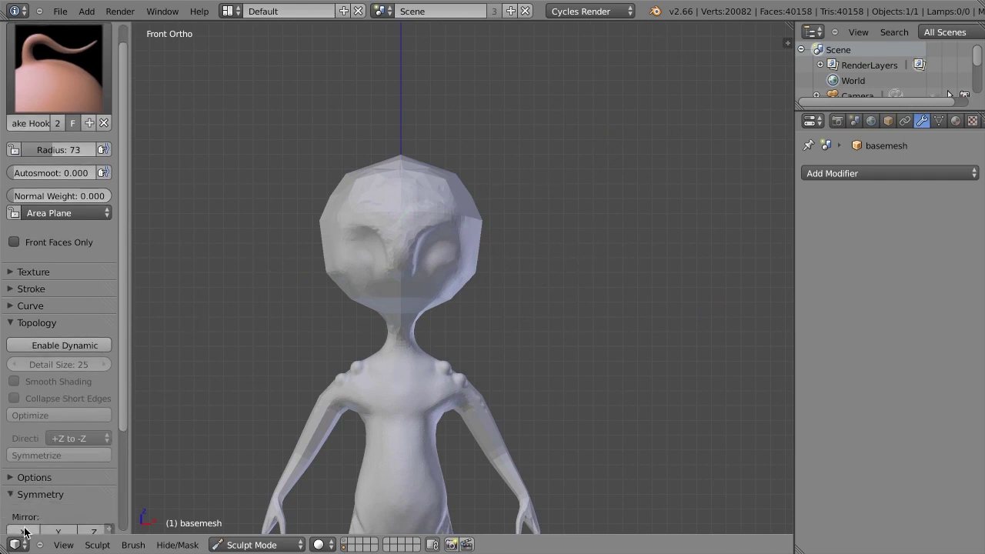
{"action": "left_click", "coordinate": [55, 345]}
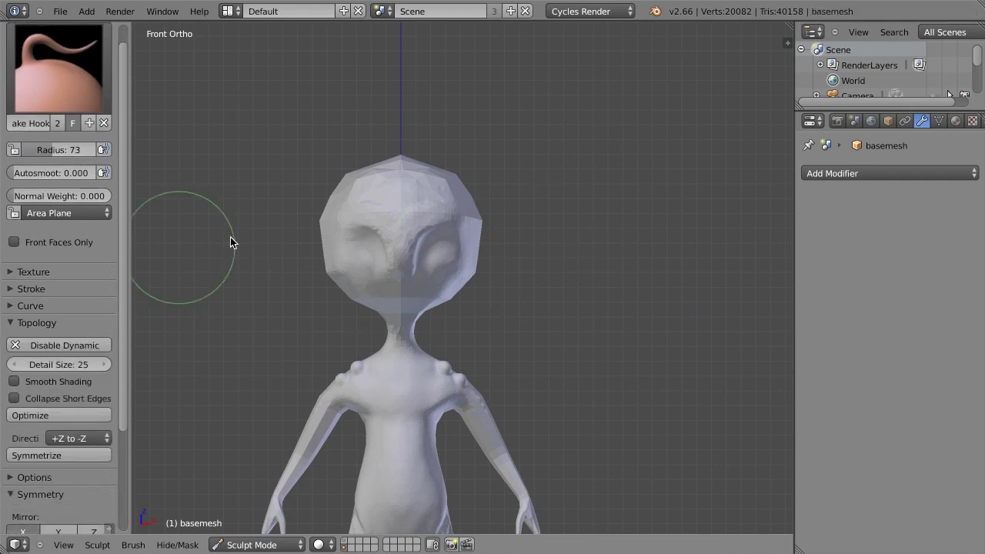
{"action": "mouse_move", "coordinate": [461, 182]}
{"action": "left_mouse_down"}
{"action": "mouse_move", "coordinate": [462, 161]}
{"action": "mouse_move", "coordinate": [496, 147]}
{"action": "mouse_move", "coordinate": [552, 157]}
{"action": "mouse_move", "coordinate": [608, 127]}
{"action": "mouse_move", "coordinate": [641, 81]}
{"action": "mouse_move", "coordinate": [691, 73]}
{"action": "mouse_move", "coordinate": [735, 105]}
{"action": "left_mouse_up"}
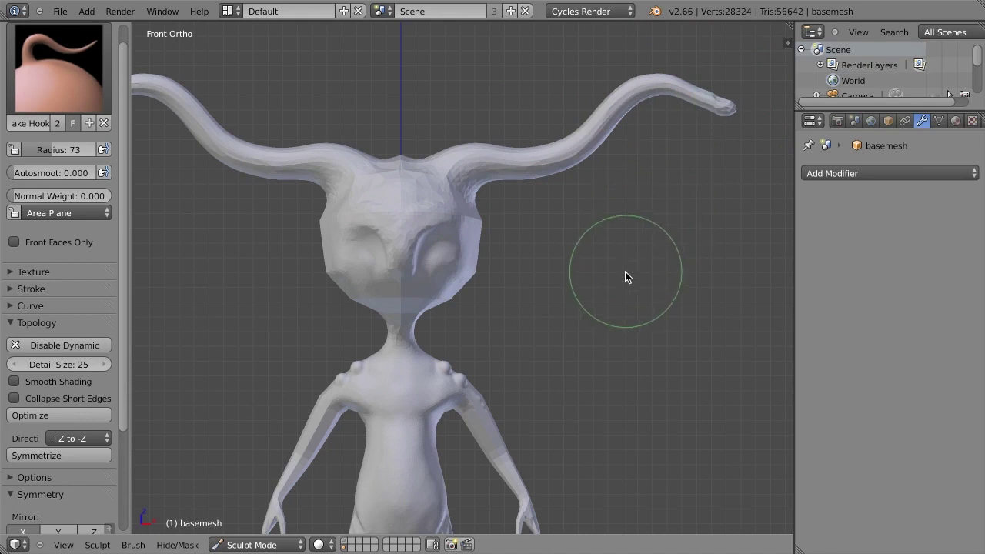
Examine the new horns on the figure and check the triangle mesh along one horn in wireframe and Edit Mode
{"action": "middle_click_drag", "start_coordinate": [658, 173], "coordinate": [542, 276], "text": "shift"}
{"action": "mouse_move", "coordinate": [542, 276]}
{"action": "middle_mouse_down", "text": "ctrl"}
{"action": "mouse_move", "coordinate": [675, 173]}
{"action": "mouse_move", "coordinate": [539, 276]}
{"action": "middle_mouse_up", "text": "ctrl"}
{"action": "middle_click_drag", "start_coordinate": [385, 352], "coordinate": [556, 234], "text": "shift"}
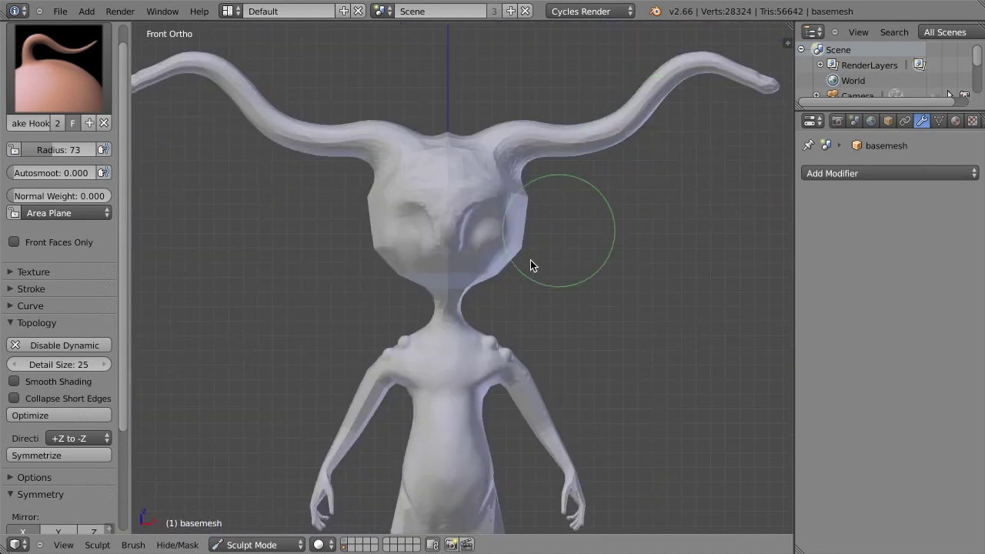
{"action": "middle_click_drag", "start_coordinate": [654, 250], "coordinate": [547, 274], "text": "ctrl"}
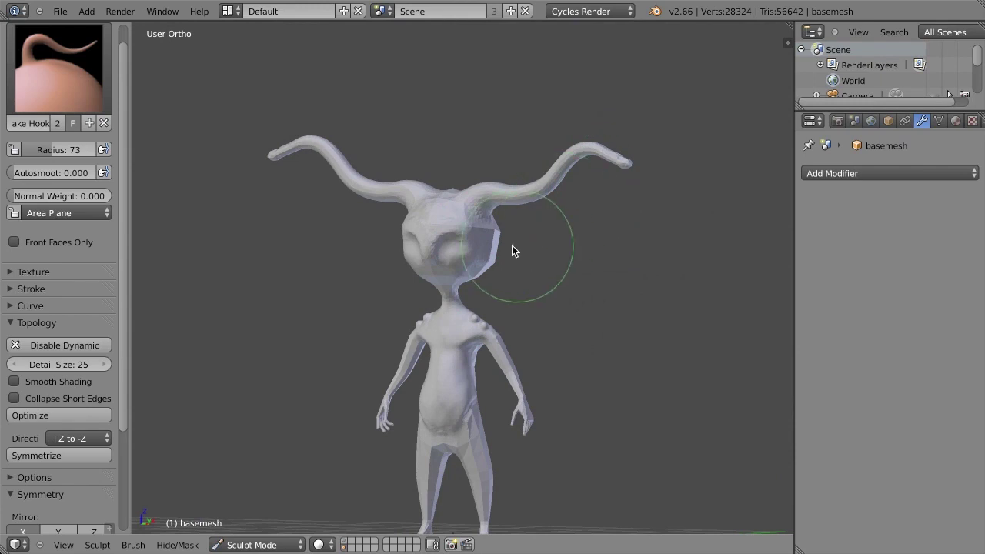
{"action": "key", "text": "KP_1"}
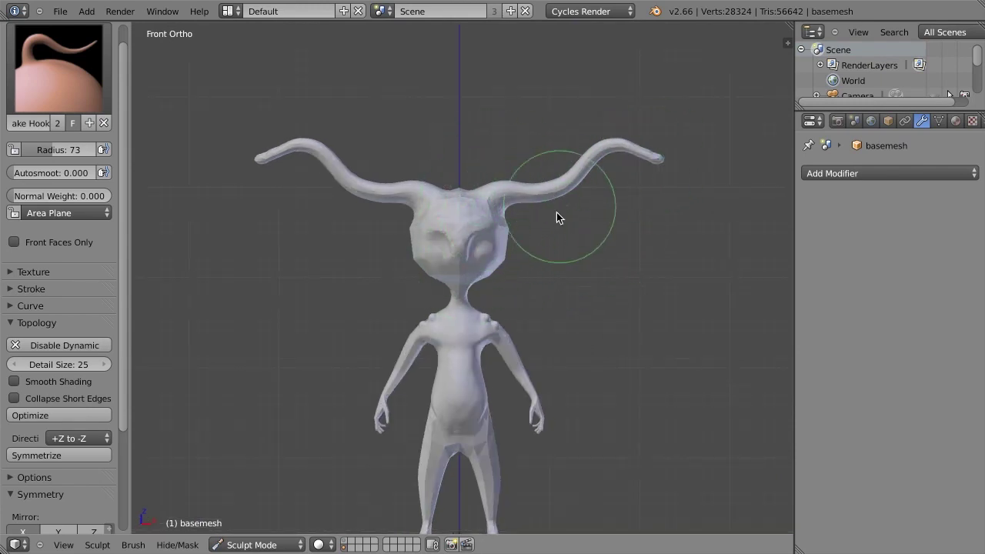
{"action": "scroll", "coordinate": [556, 212], "scroll_direction": "up", "scroll_amount": 8}
{"action": "middle_click_drag", "start_coordinate": [587, 219], "coordinate": [419, 373], "text": "shift"}
{"action": "scroll", "coordinate": [571, 217], "scroll_direction": "up", "scroll_amount": 1}
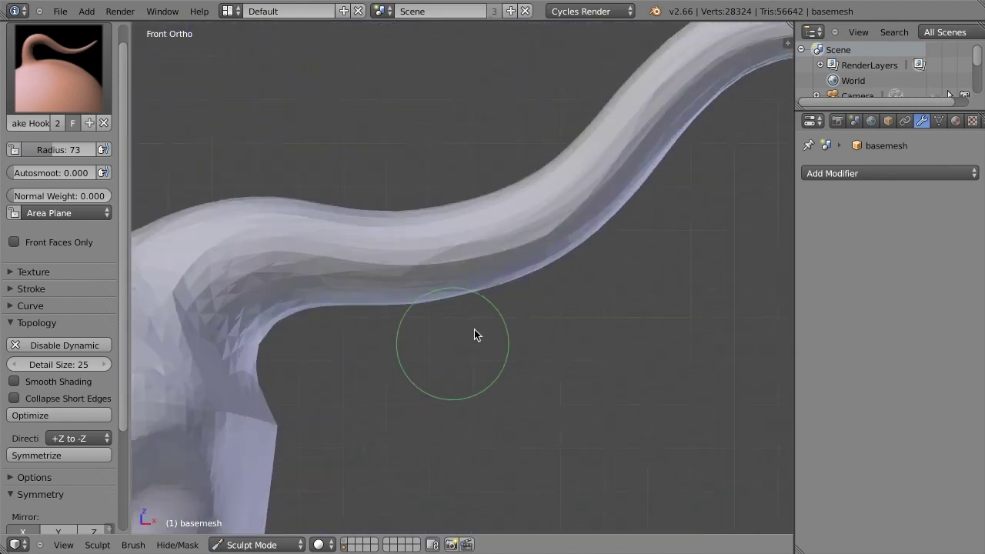
{"action": "scroll", "coordinate": [474, 329], "scroll_direction": "up", "scroll_amount": 5}
{"action": "key", "text": "z"}
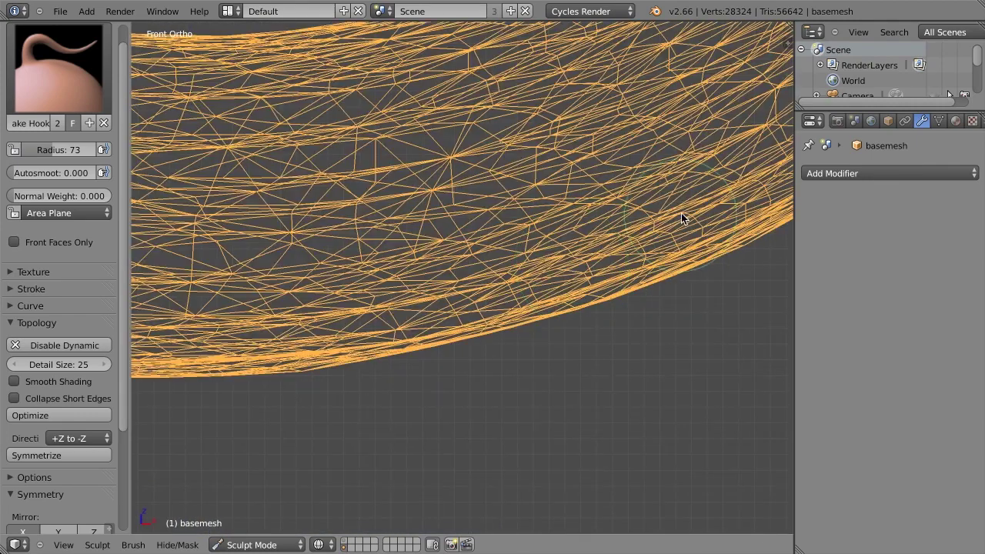
{"action": "scroll", "coordinate": [505, 319], "scroll_direction": "down", "scroll_amount": 4}
{"action": "key", "text": "Tab"}
{"action": "key", "text": "z"}
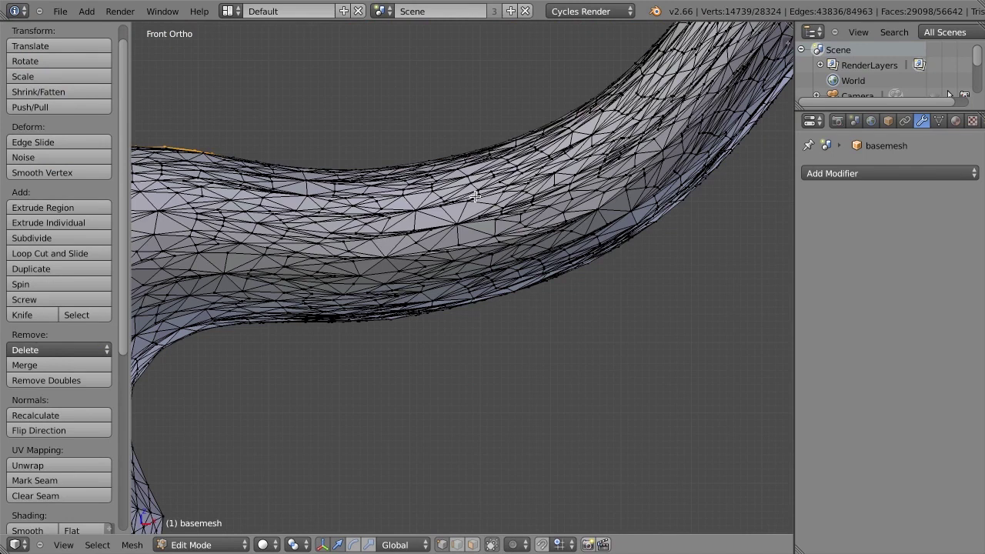
{"action": "key", "text": "Tab"}
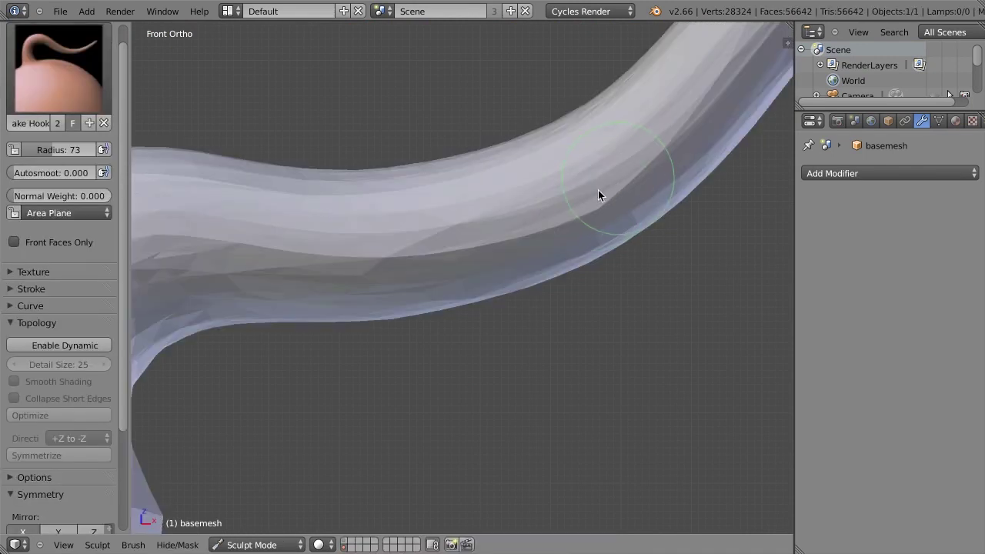
Re-enable dynamic topology with Collapse Short Edges on and pull a mirrored pair of wavy horns from the back of the head
{"action": "scroll", "coordinate": [554, 219], "scroll_direction": "down", "scroll_amount": 4}
{"action": "left_click", "coordinate": [76, 350]}
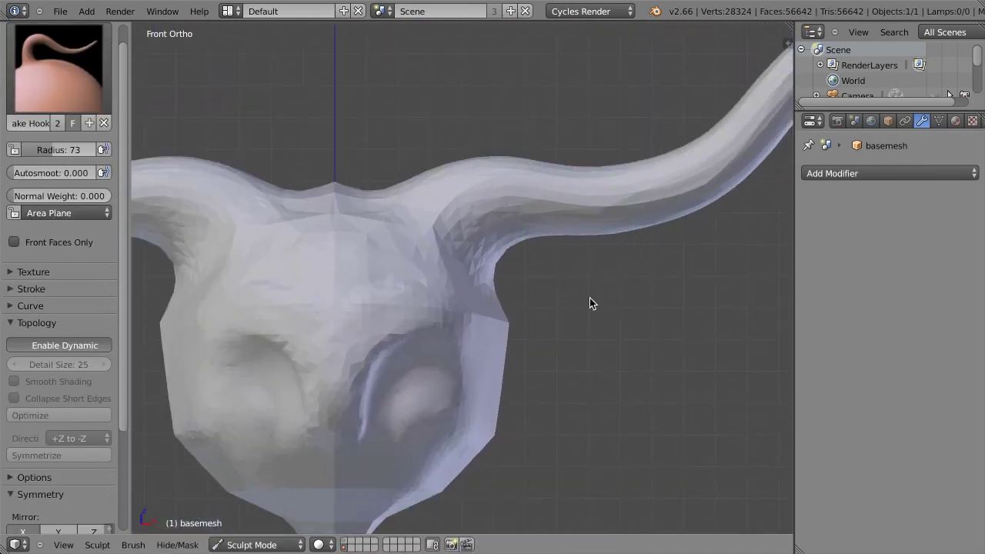
{"action": "scroll", "coordinate": [539, 301], "scroll_direction": "down", "scroll_amount": 2}
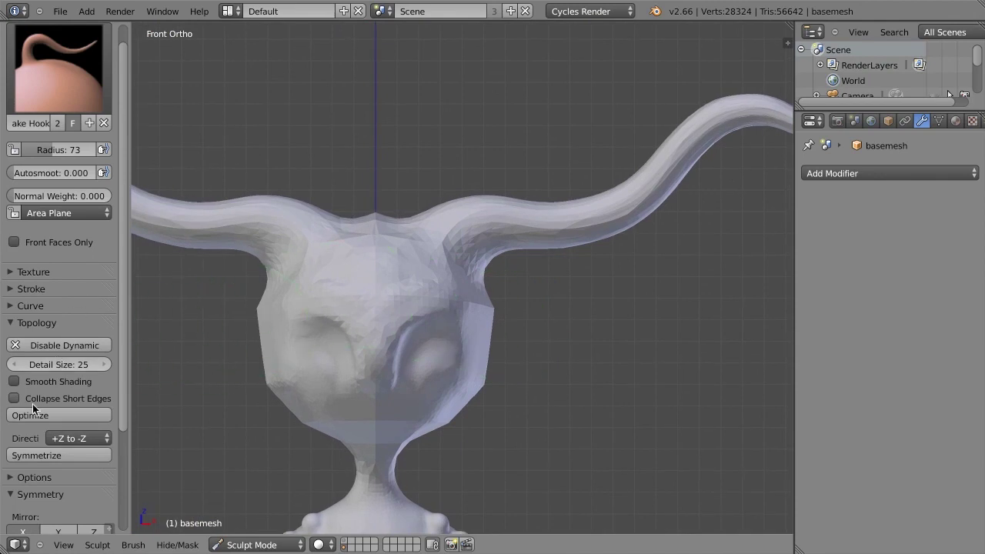
{"action": "left_click", "coordinate": [14, 397]}
{"action": "middle_click_drag", "start_coordinate": [488, 238], "coordinate": [393, 126], "text": "shift"}
{"action": "middle_click_drag", "start_coordinate": [508, 211], "coordinate": [356, 213]}
{"action": "mouse_move", "coordinate": [377, 189]}
{"action": "left_mouse_down"}
{"action": "mouse_move", "coordinate": [472, 185]}
{"action": "mouse_move", "coordinate": [555, 210]}
{"action": "mouse_move", "coordinate": [754, 128]}
{"action": "left_mouse_up"}
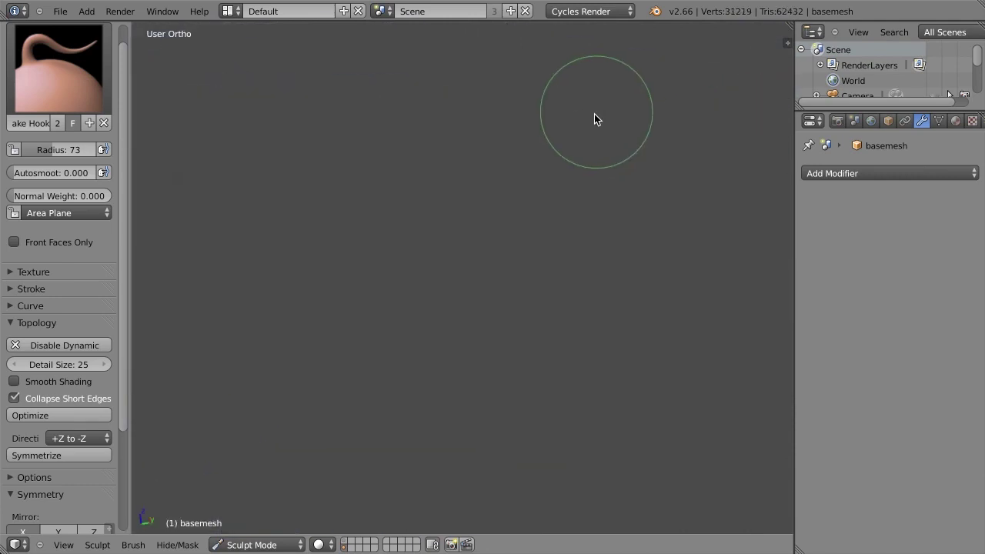
Examine the mesh of the first horn, sculpted without Collapse Short Edges, in Edit Mode
{"action": "scroll", "coordinate": [556, 211], "scroll_direction": "up", "scroll_amount": 4}
{"action": "scroll", "coordinate": [631, 156], "scroll_direction": "up", "scroll_amount": 6}
{"action": "scroll", "coordinate": [632, 156], "scroll_direction": "down", "scroll_amount": 6}
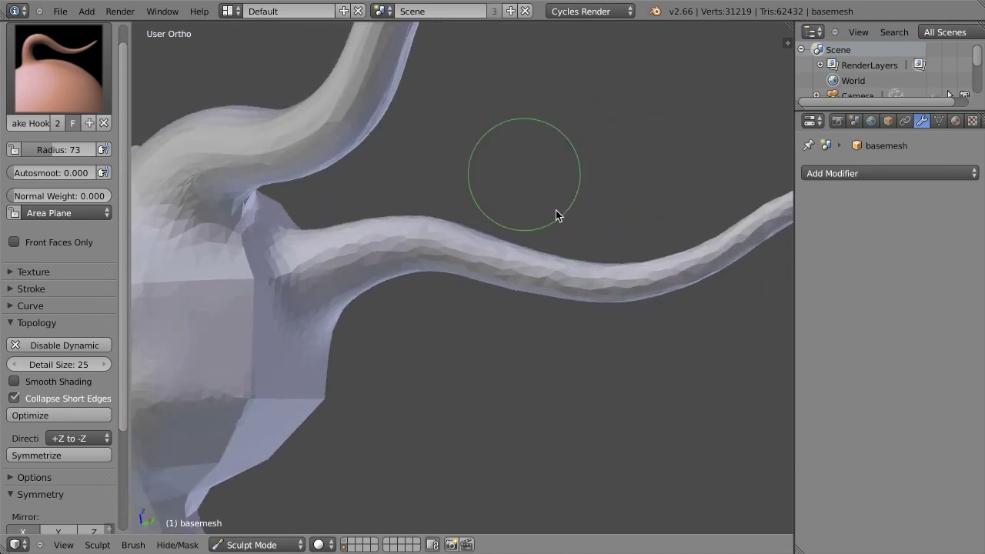
{"action": "middle_click_drag", "start_coordinate": [556, 212], "coordinate": [585, 418], "text": "shift"}
{"action": "scroll", "coordinate": [585, 253], "scroll_direction": "up", "scroll_amount": 4}
{"action": "key", "text": "Tab"}
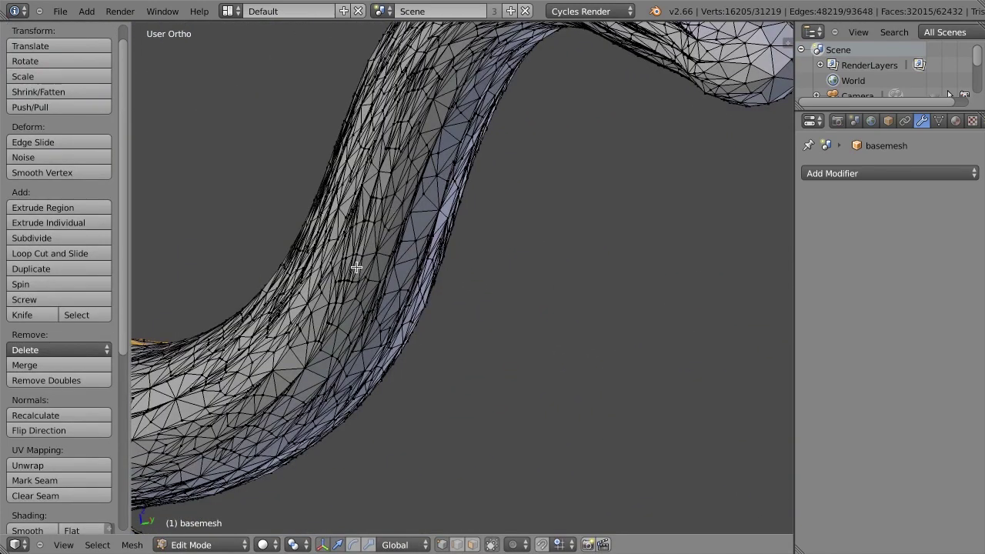
{"action": "key", "text": "Tab"}
Examine the mesh of the rear horn, sculpted with Collapse Short Edges, in Edit Mode for comparison
{"action": "scroll", "coordinate": [400, 410], "scroll_direction": "down", "scroll_amount": 4}
{"action": "middle_click_drag", "start_coordinate": [523, 323], "coordinate": [423, 154], "text": "shift"}
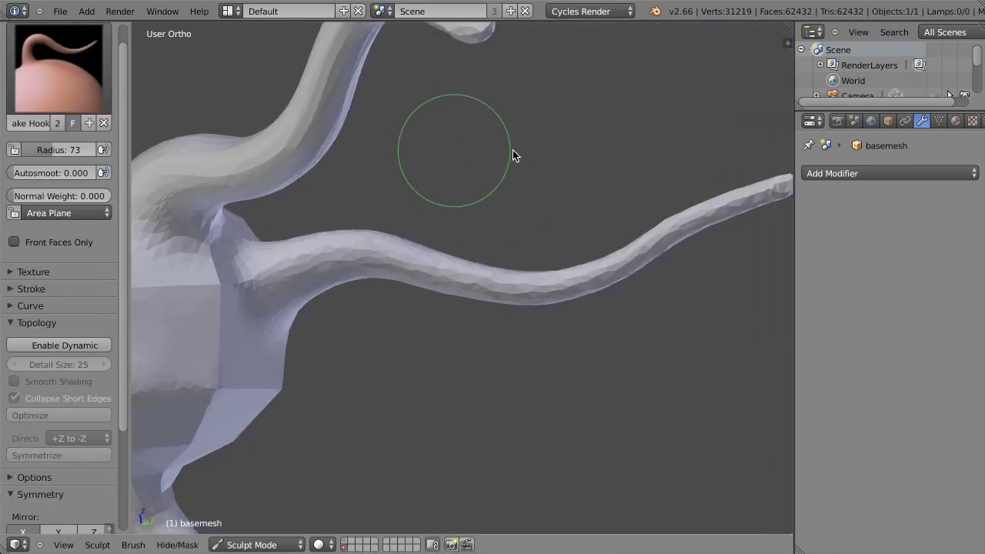
{"action": "middle_click_drag", "start_coordinate": [573, 224], "coordinate": [526, 235]}
{"action": "key", "text": "Tab"}
{"action": "scroll", "coordinate": [534, 208], "scroll_direction": "up", "scroll_amount": 4}
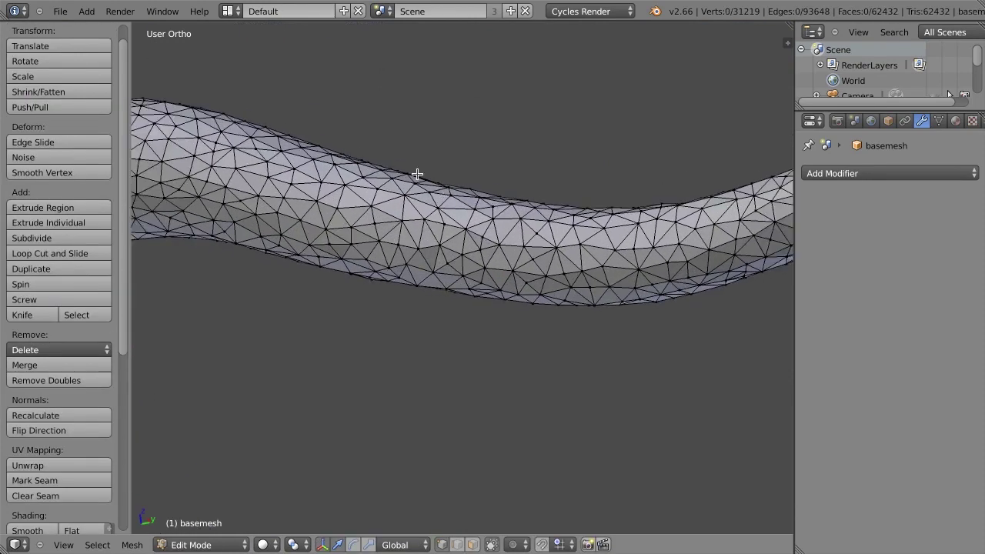
{"action": "key", "text": "Tab"}
Enlarge the brush radius to 163 and re-enable dynamic topology, with the horned head in front view
{"action": "scroll", "coordinate": [621, 152], "scroll_direction": "down", "scroll_amount": 14}
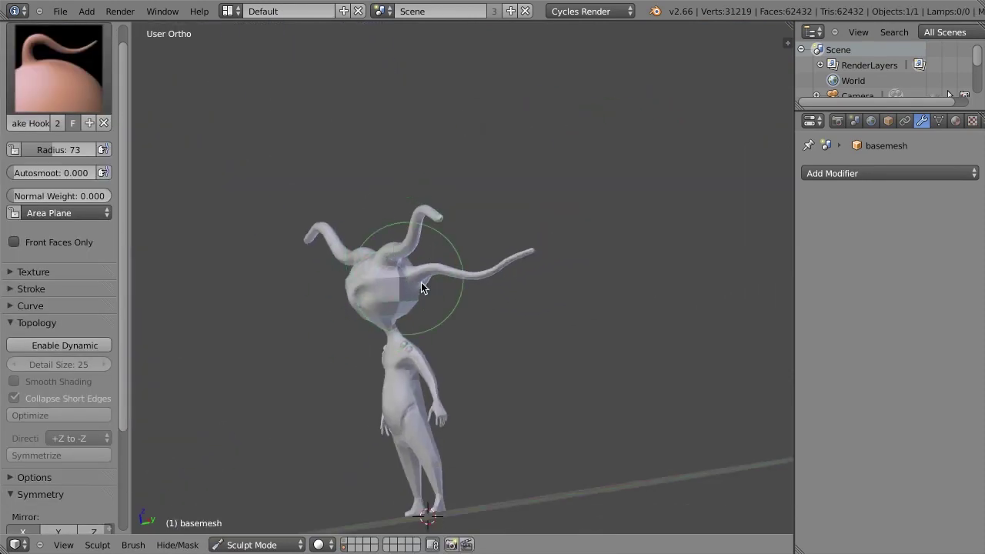
{"action": "mouse_move", "coordinate": [422, 285]}
{"action": "middle_mouse_down"}
{"action": "mouse_move", "coordinate": [609, 246]}
{"action": "mouse_move", "coordinate": [501, 286]}
{"action": "mouse_move", "coordinate": [515, 297]}
{"action": "middle_mouse_up"}
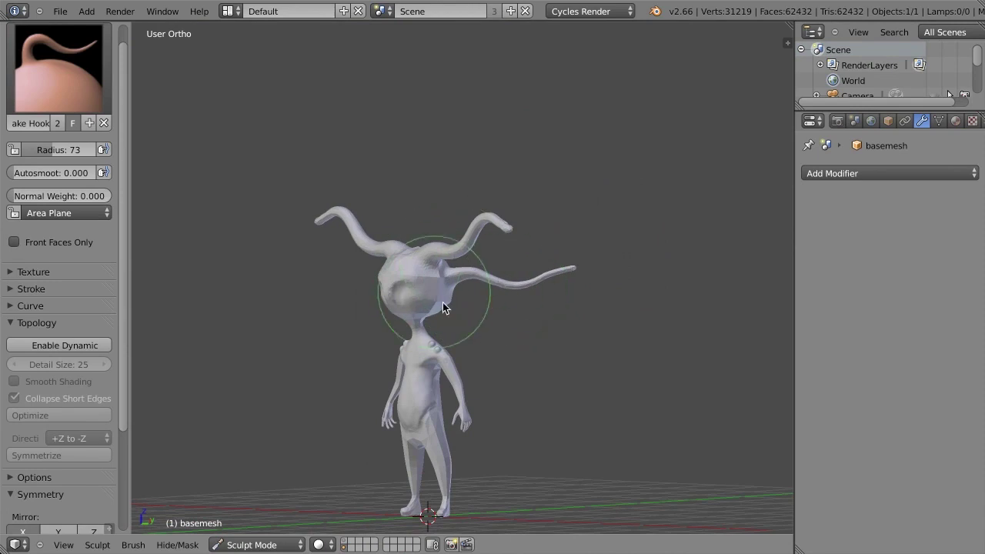
{"action": "scroll", "coordinate": [494, 178], "scroll_direction": "up", "scroll_amount": 5}
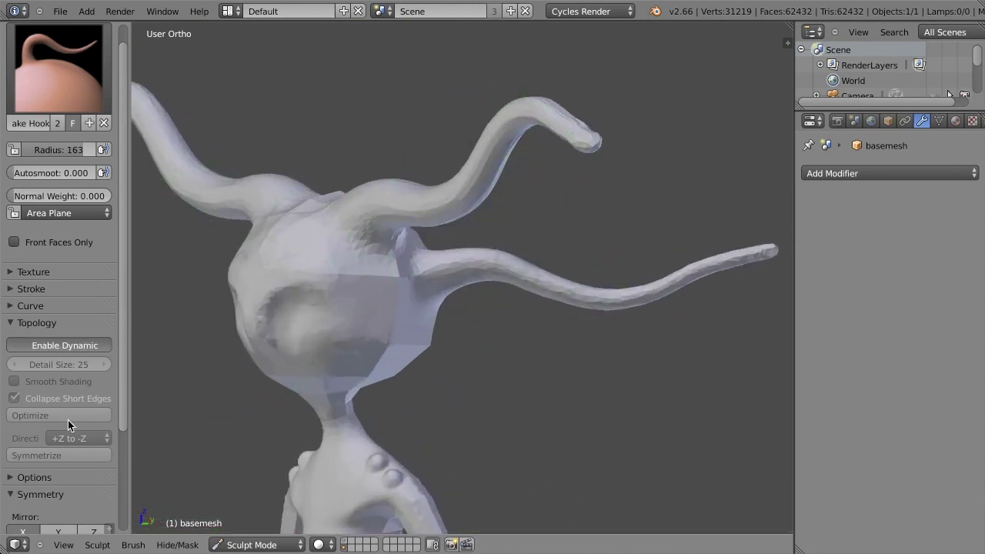
{"action": "key", "text": "KP_1"}
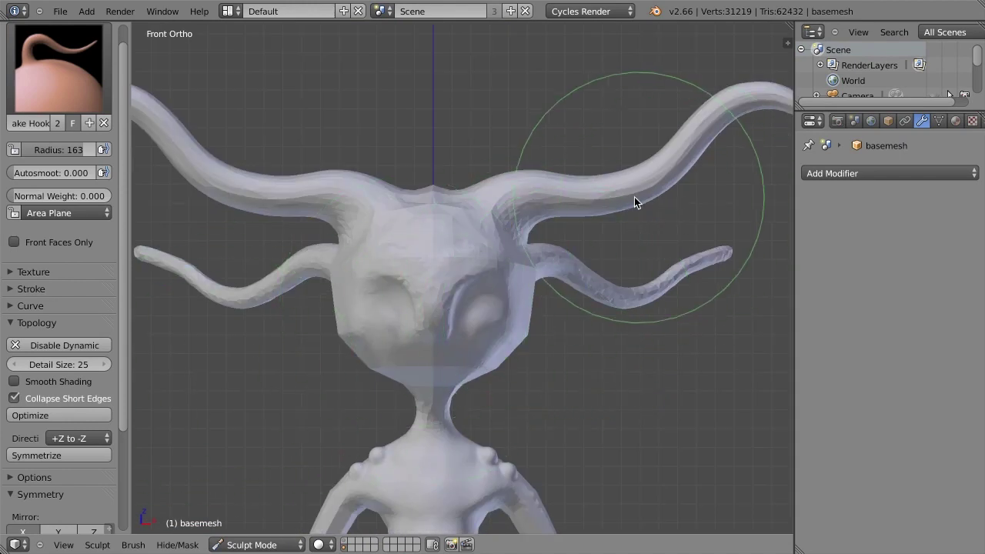
Reshape the mirrored upper horns with the Snake Hook brush, reducing the brush radius to 93
{"action": "mouse_move", "coordinate": [631, 182]}
{"action": "left_mouse_down"}
{"action": "mouse_move", "coordinate": [616, 147]}
{"action": "mouse_move", "coordinate": [541, 177]}
{"action": "mouse_move", "coordinate": [585, 171]}
{"action": "left_mouse_up"}
{"action": "key", "text": "f"}
{"action": "left_click", "coordinate": [643, 177]}
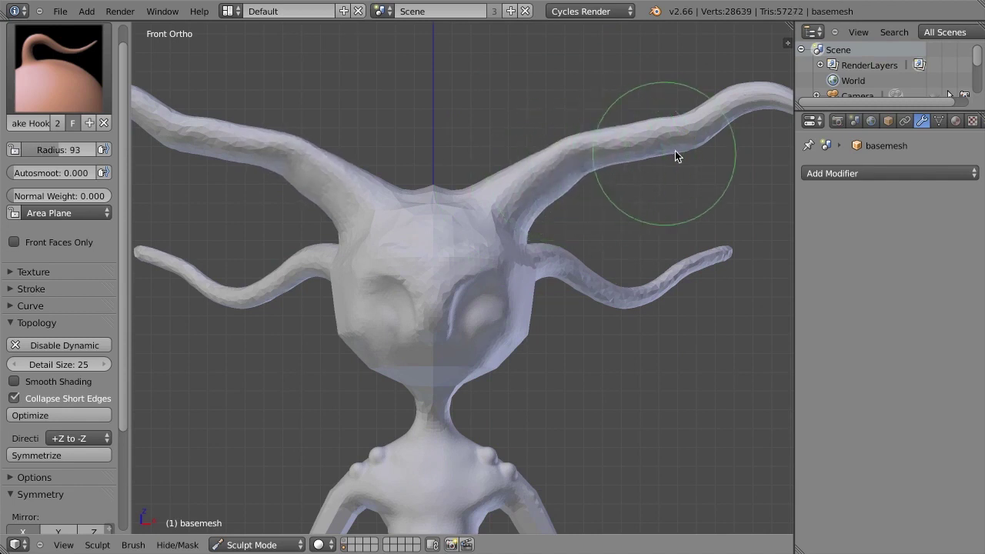
{"action": "mouse_move", "coordinate": [675, 151]}
{"action": "left_mouse_down"}
{"action": "mouse_move", "coordinate": [703, 125]}
{"action": "mouse_move", "coordinate": [641, 124]}
{"action": "mouse_move", "coordinate": [691, 141]}
{"action": "left_mouse_up"}
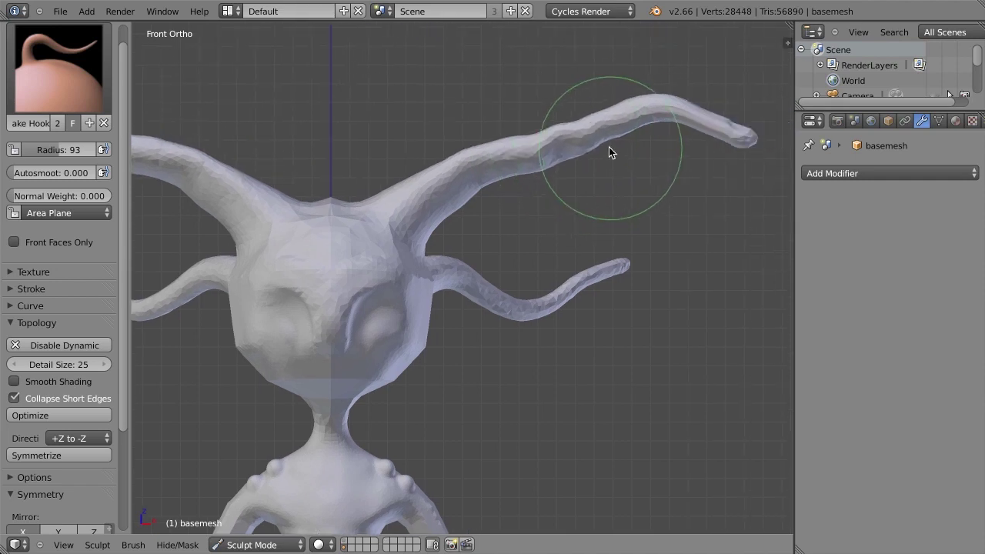
Switch to the Clay brush with a radius of 59 and show the character from the front
{"action": "key", "text": "c"}
{"action": "mouse_move", "coordinate": [513, 166]}
{"action": "middle_mouse_down"}
{"action": "mouse_move", "coordinate": [523, 246]}
{"action": "mouse_move", "coordinate": [706, 283]}
{"action": "middle_mouse_up"}
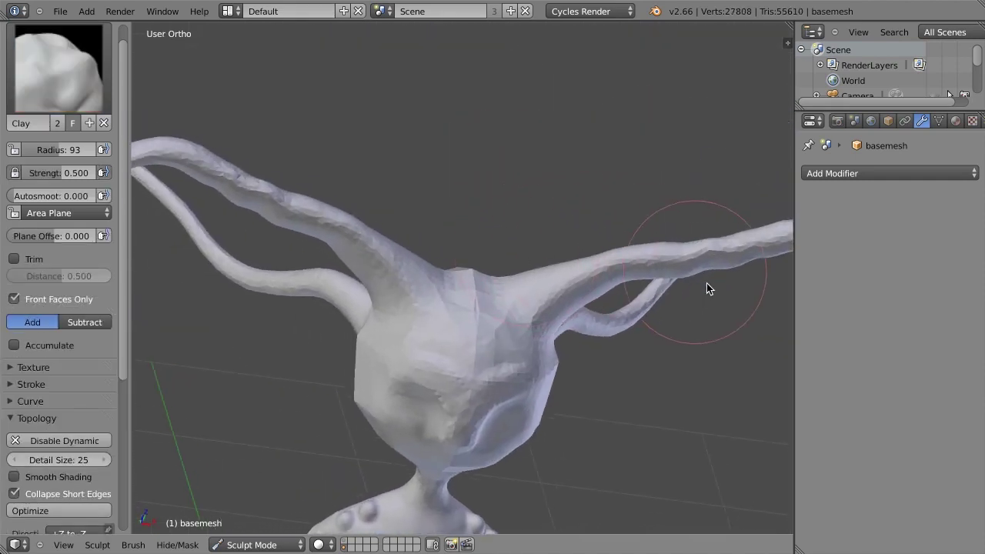
{"action": "key", "text": "bracketleft"}
{"action": "key", "text": "bracketleft"}
{"action": "key", "text": "bracketleft"}
{"action": "key", "text": "bracketleft"}
{"action": "key", "text": "KP_1"}
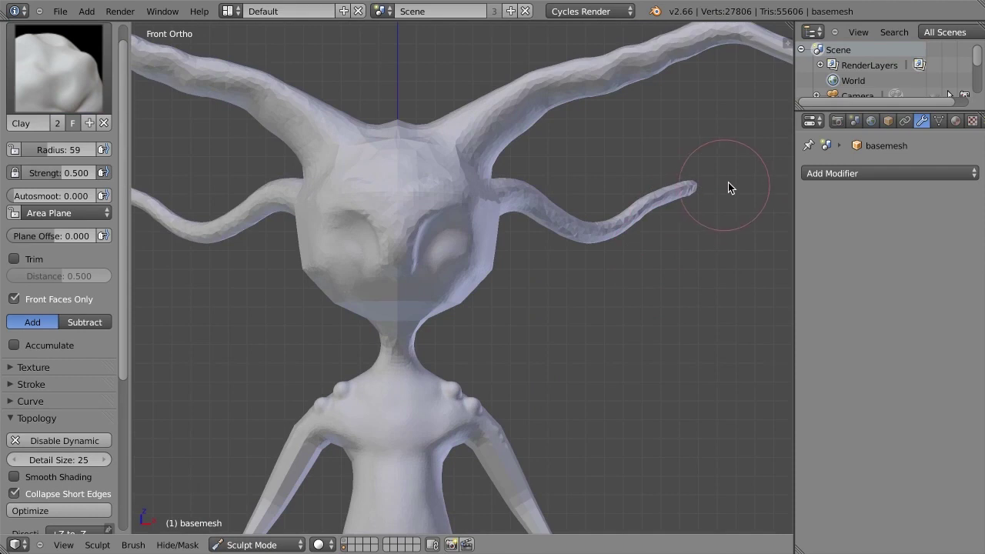
Refine the surface of the mirrored upper horns along their length with sculpting strokes
{"action": "scroll", "coordinate": [728, 182], "scroll_direction": "down", "scroll_amount": 4}
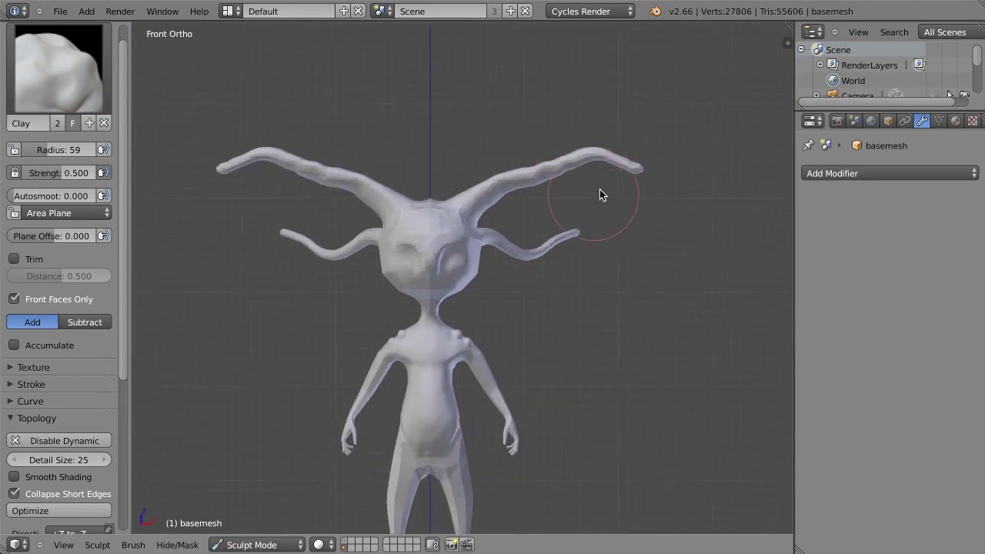
{"action": "scroll", "coordinate": [599, 195], "scroll_direction": "up", "scroll_amount": 1}
{"action": "scroll", "coordinate": [56, 409], "scroll_direction": "down", "scroll_amount": 3}
{"action": "scroll", "coordinate": [640, 157], "scroll_direction": "up", "scroll_amount": 2}
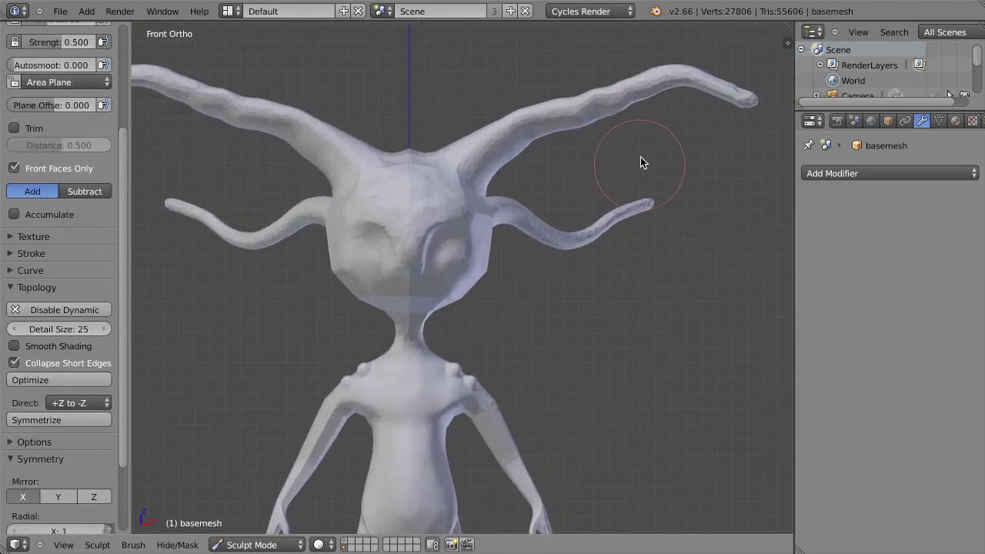
{"action": "left_click_drag", "start_coordinate": [656, 76], "coordinate": [620, 91]}
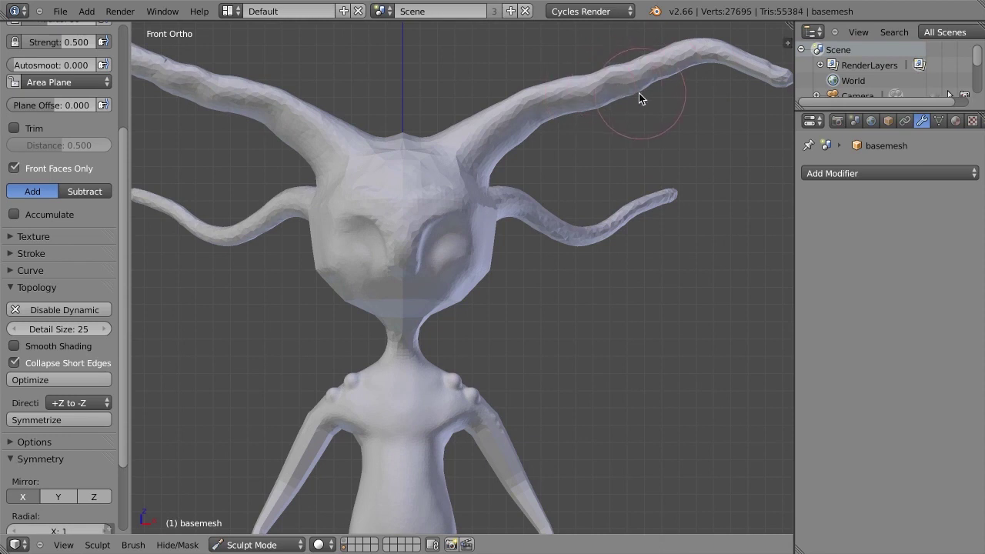
{"action": "middle_click_drag", "start_coordinate": [676, 115], "coordinate": [539, 185], "text": "ctrl"}
{"action": "mouse_move", "coordinate": [530, 160]}
{"action": "left_mouse_down"}
{"action": "mouse_move", "coordinate": [571, 148]}
{"action": "mouse_move", "coordinate": [677, 170]}
{"action": "left_mouse_up"}
{"action": "scroll", "coordinate": [647, 229], "scroll_direction": "down", "scroll_amount": 2}
{"action": "mouse_move", "coordinate": [647, 230]}
{"action": "middle_mouse_down"}
{"action": "mouse_move", "coordinate": [531, 295]}
{"action": "mouse_move", "coordinate": [615, 269]}
{"action": "mouse_move", "coordinate": [546, 279]}
{"action": "mouse_move", "coordinate": [611, 206]}
{"action": "middle_mouse_up"}
{"action": "scroll", "coordinate": [572, 270], "scroll_direction": "up", "scroll_amount": 2}
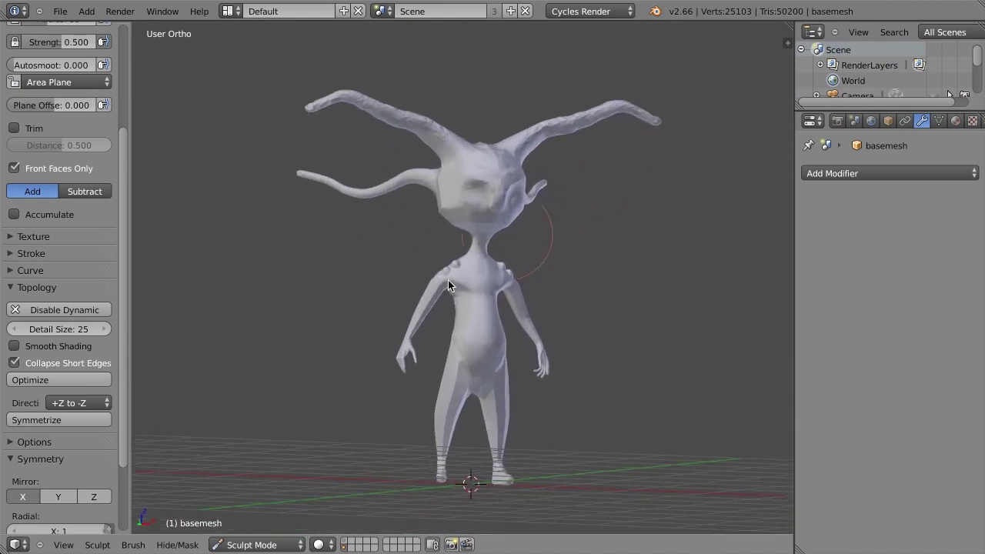
Add a cube in Object Mode and move it along the X axis to stand beside the character
{"action": "left_click", "coordinate": [234, 546]}
{"action": "left_click", "coordinate": [262, 530]}
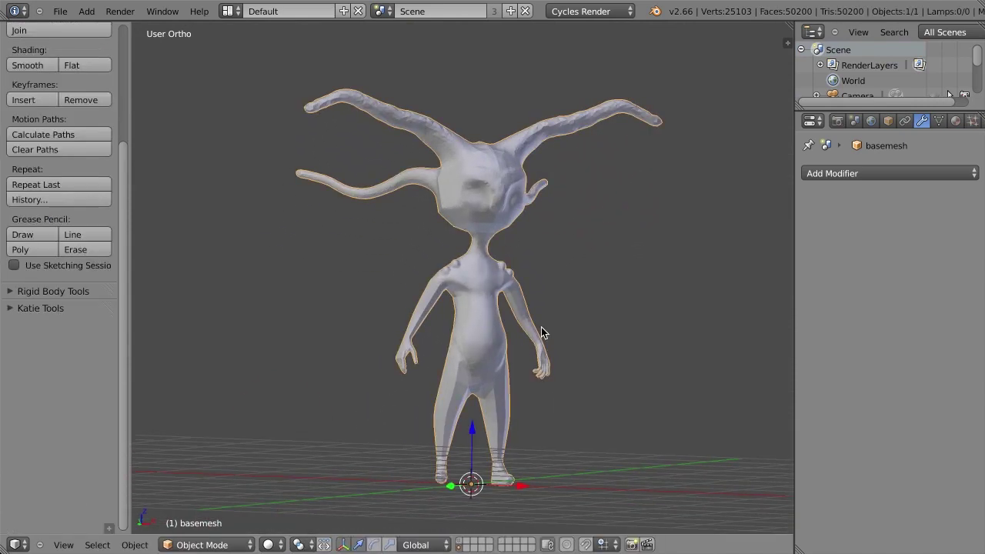
{"action": "key", "text": "shift+a"}
{"action": "mouse_move", "coordinate": [540, 334]}
{"action": "left_click", "coordinate": [590, 349]}
{"action": "middle_click_drag", "start_coordinate": [507, 365], "coordinate": [307, 257], "text": "shift"}
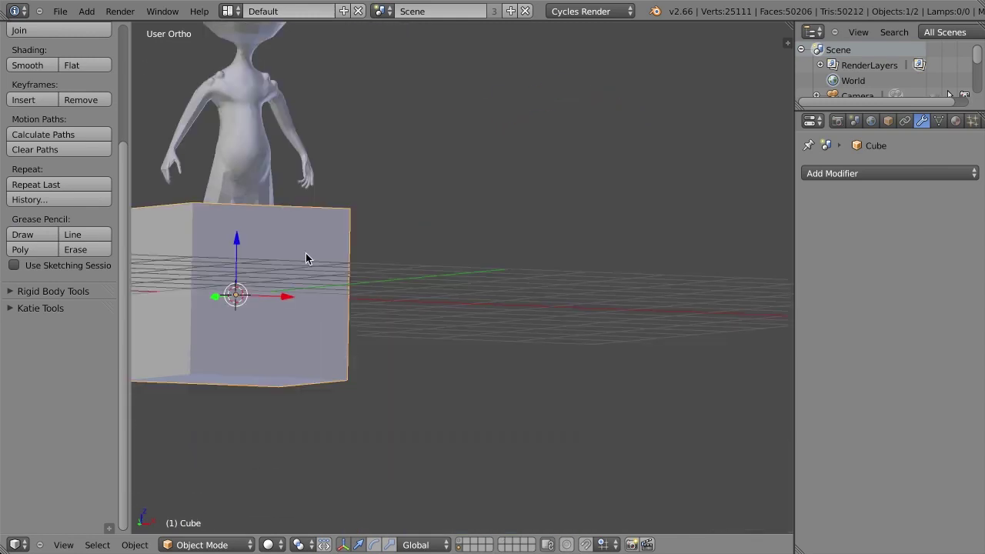
{"action": "key", "text": "g"}
{"action": "key", "text": "x"}
{"action": "left_click", "coordinate": [590, 253]}
{"action": "middle_click_drag", "start_coordinate": [519, 220], "coordinate": [359, 356]}
Put the cube in Sculpt Mode with dynamic topology enabled and choose the Snake Hook brush
{"action": "left_click", "coordinate": [207, 544]}
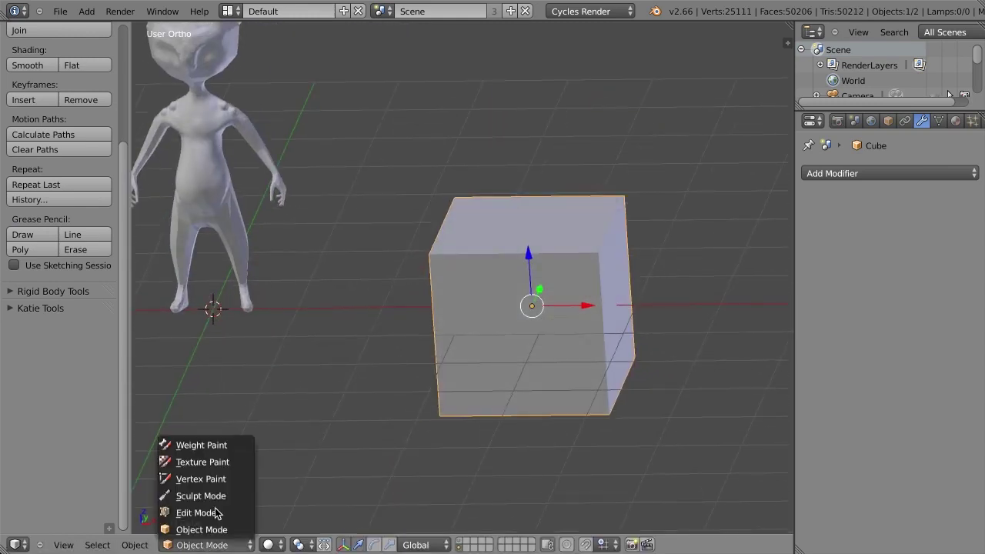
{"action": "left_click", "coordinate": [201, 495]}
{"action": "left_click", "coordinate": [65, 309]}
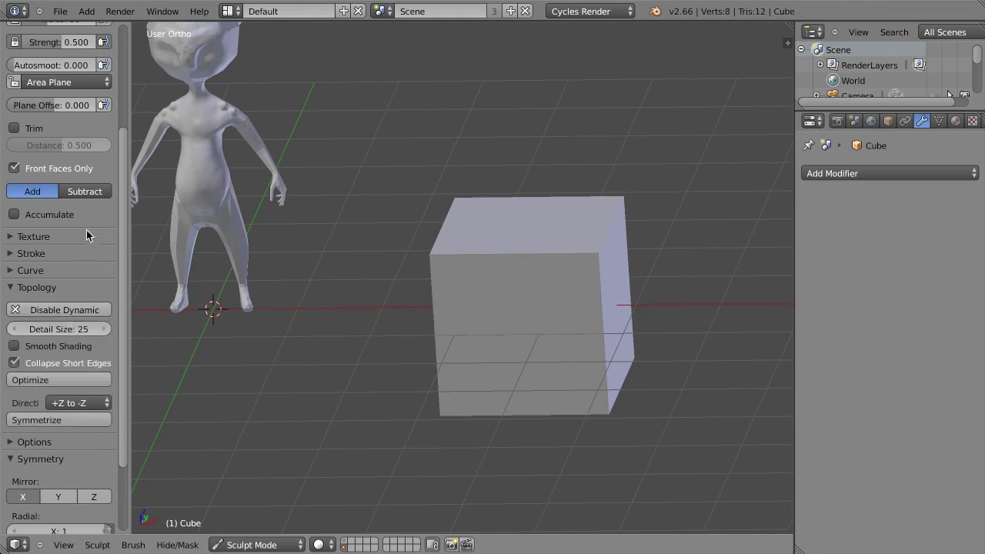
{"action": "scroll", "coordinate": [86, 230], "scroll_direction": "up", "scroll_amount": 4}
{"action": "left_click", "coordinate": [88, 83]}
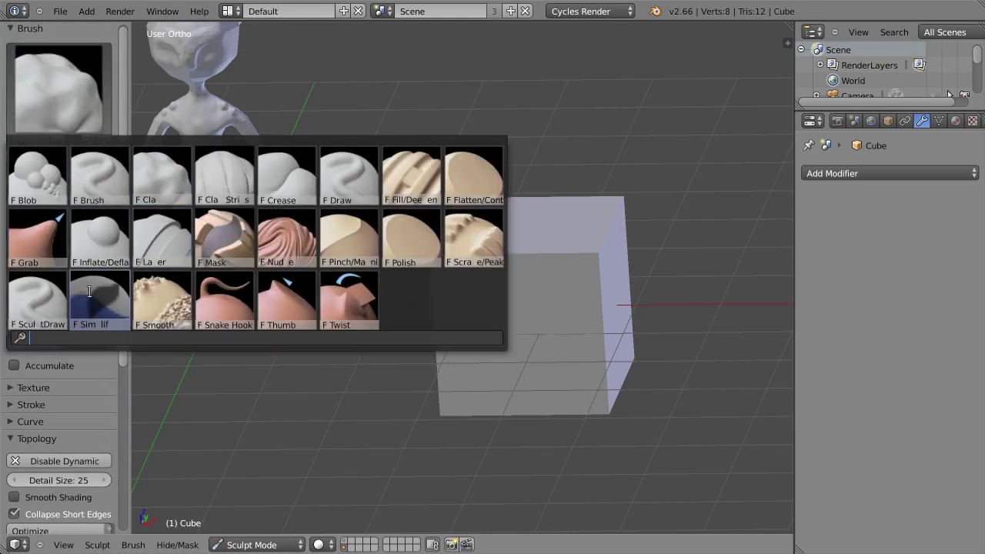
{"action": "left_click", "coordinate": [215, 302]}
Pull thin mirrored horns from the cube's top corners, and thick mirrored legs from its lower part with brush radius 136
{"action": "middle_click_drag", "start_coordinate": [598, 286], "coordinate": [518, 182], "text": "shift"}
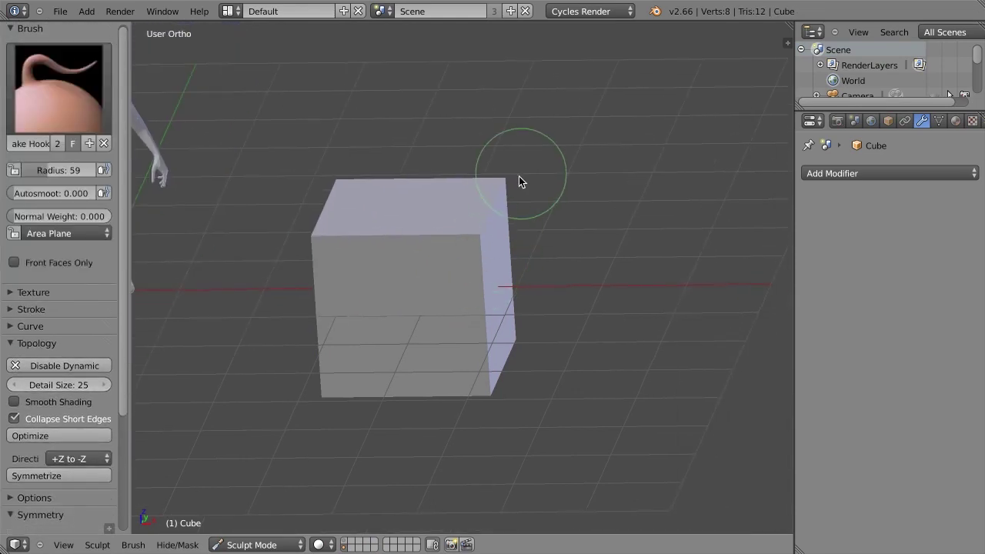
{"action": "left_click_drag", "start_coordinate": [499, 193], "coordinate": [741, 77]}
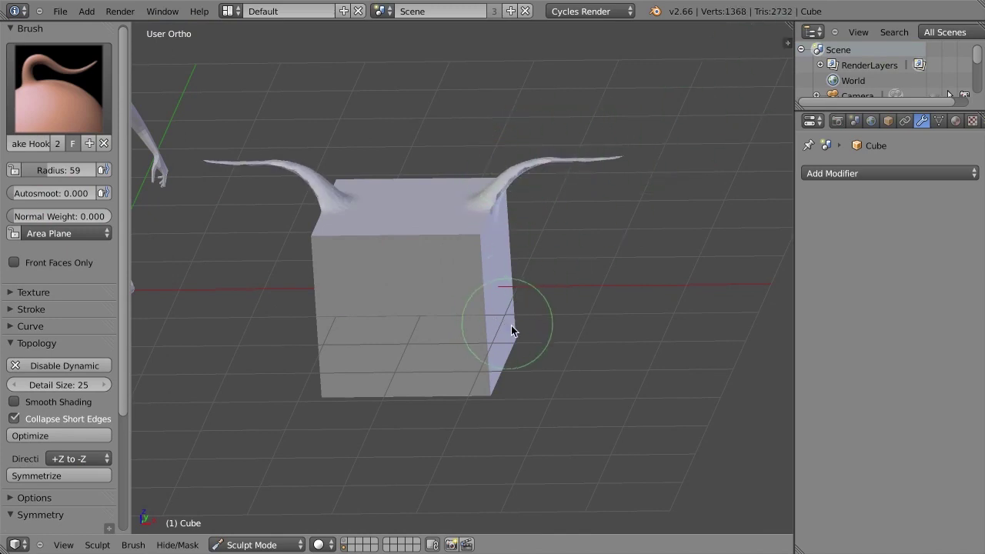
{"action": "key", "text": "f"}
{"action": "left_click", "coordinate": [546, 345]}
{"action": "mouse_move", "coordinate": [488, 372]}
{"action": "left_mouse_down"}
{"action": "mouse_move", "coordinate": [611, 345]}
{"action": "mouse_move", "coordinate": [659, 464]}
{"action": "left_mouse_up"}
{"action": "mouse_move", "coordinate": [577, 286]}
{"action": "middle_mouse_down", "text": "ctrl"}
{"action": "mouse_move", "coordinate": [575, 299]}
{"action": "mouse_move", "coordinate": [409, 318]}
{"action": "mouse_move", "coordinate": [506, 343]}
{"action": "middle_mouse_up", "text": "ctrl"}
{"action": "left_click_drag", "start_coordinate": [521, 327], "coordinate": [749, 450]}
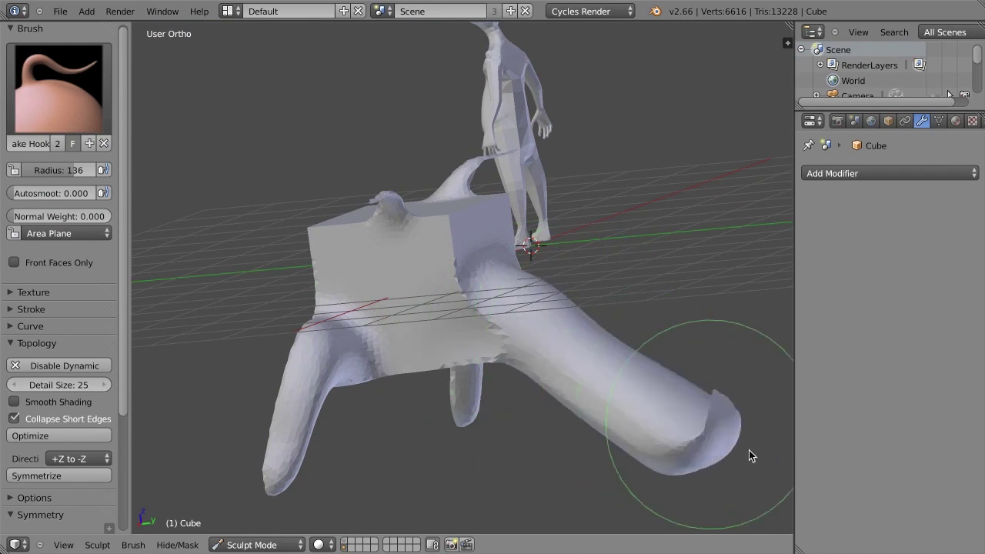
Round off the cube's hard edges and blend in the limbs, using the Clay brush with a radius of 67
{"action": "middle_click_drag", "start_coordinate": [642, 305], "coordinate": [414, 202]}
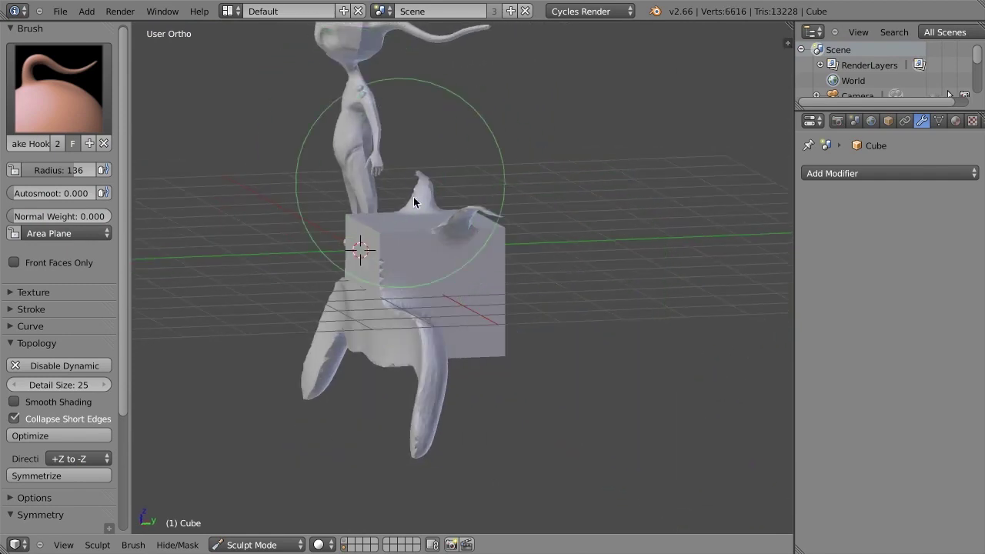
{"action": "mouse_move", "coordinate": [403, 249]}
{"action": "middle_mouse_down"}
{"action": "mouse_move", "coordinate": [408, 261]}
{"action": "mouse_move", "coordinate": [439, 266]}
{"action": "middle_mouse_up"}
{"action": "key", "text": "c"}
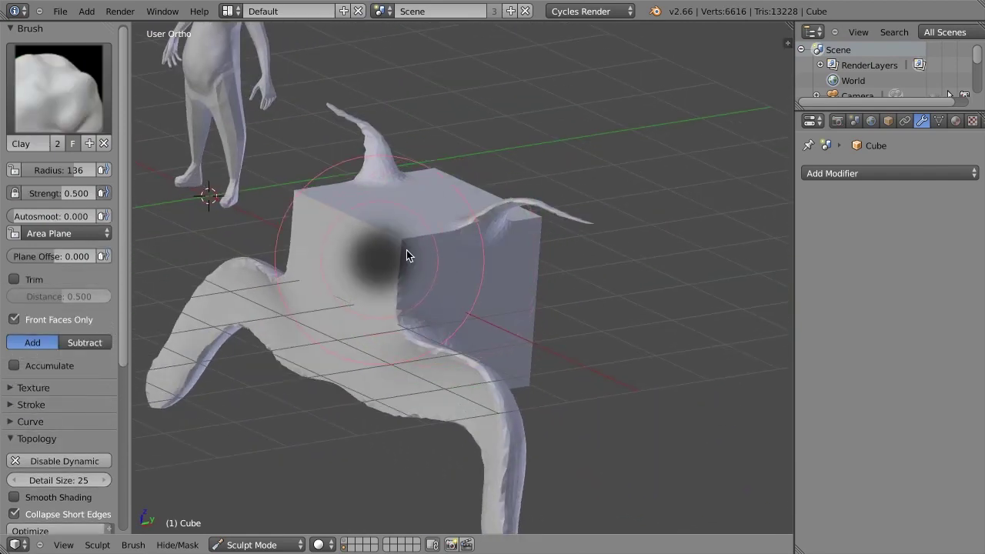
{"action": "left_click", "coordinate": [402, 274]}
{"action": "mouse_move", "coordinate": [403, 268]}
{"action": "left_mouse_down"}
{"action": "mouse_move", "coordinate": [427, 193]}
{"action": "mouse_move", "coordinate": [387, 204]}
{"action": "mouse_move", "coordinate": [387, 244]}
{"action": "mouse_move", "coordinate": [405, 268]}
{"action": "mouse_move", "coordinate": [421, 259]}
{"action": "mouse_move", "coordinate": [390, 303]}
{"action": "mouse_move", "coordinate": [414, 342]}
{"action": "mouse_move", "coordinate": [483, 371]}
{"action": "mouse_move", "coordinate": [487, 490]}
{"action": "left_mouse_up"}
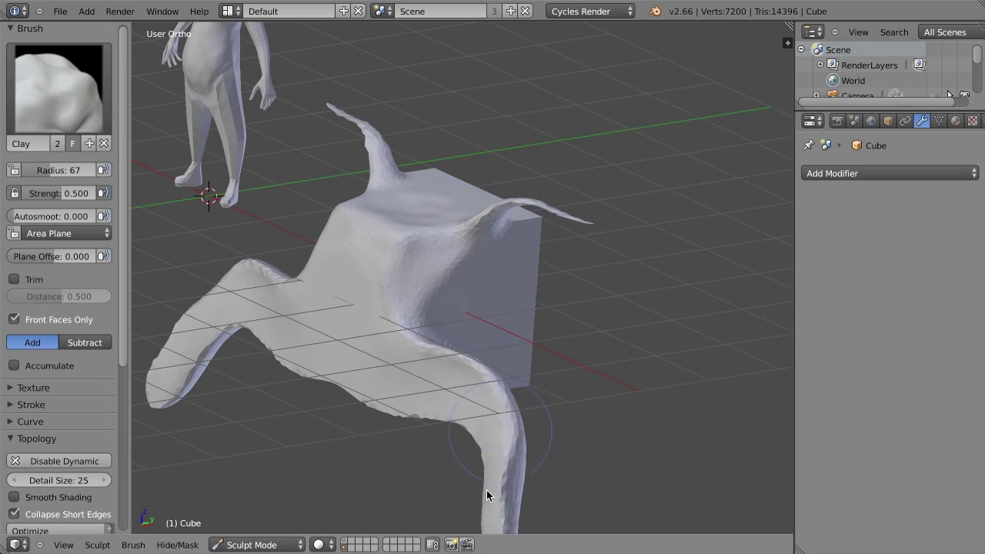
{"action": "mouse_move", "coordinate": [487, 495]}
{"action": "middle_mouse_down"}
{"action": "mouse_move", "coordinate": [561, 390]}
{"action": "mouse_move", "coordinate": [463, 255]}
{"action": "middle_mouse_up"}
{"action": "mouse_move", "coordinate": [463, 255]}
{"action": "left_mouse_down"}
{"action": "mouse_move", "coordinate": [434, 211]}
{"action": "mouse_move", "coordinate": [424, 216]}
{"action": "mouse_move", "coordinate": [454, 239]}
{"action": "mouse_move", "coordinate": [411, 216]}
{"action": "mouse_move", "coordinate": [442, 275]}
{"action": "mouse_move", "coordinate": [383, 344]}
{"action": "mouse_move", "coordinate": [401, 339]}
{"action": "mouse_move", "coordinate": [391, 357]}
{"action": "left_mouse_up"}
{"action": "mouse_move", "coordinate": [391, 358]}
{"action": "middle_mouse_down"}
{"action": "mouse_move", "coordinate": [454, 294]}
{"action": "mouse_move", "coordinate": [426, 292]}
{"action": "middle_mouse_up"}
{"action": "mouse_move", "coordinate": [426, 293]}
{"action": "left_mouse_down"}
{"action": "mouse_move", "coordinate": [360, 306]}
{"action": "mouse_move", "coordinate": [364, 285]}
{"action": "mouse_move", "coordinate": [401, 301]}
{"action": "mouse_move", "coordinate": [459, 354]}
{"action": "left_mouse_up"}
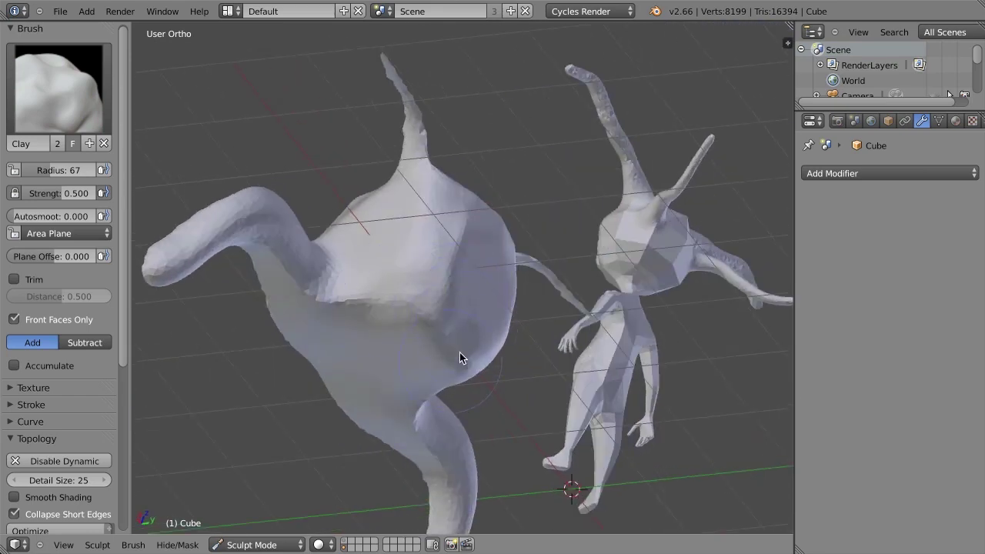
Smooth the remaining corners and limb joints of the sculpted cube, setting the brush radius to 72
{"action": "mouse_move", "coordinate": [495, 275]}
{"action": "middle_mouse_down"}
{"action": "mouse_move", "coordinate": [561, 297]}
{"action": "mouse_move", "coordinate": [495, 246]}
{"action": "mouse_move", "coordinate": [477, 271]}
{"action": "mouse_move", "coordinate": [490, 202]}
{"action": "middle_mouse_up"}
{"action": "key", "text": "f"}
{"action": "left_click", "coordinate": [457, 281]}
{"action": "mouse_move", "coordinate": [404, 255]}
{"action": "left_mouse_down"}
{"action": "mouse_move", "coordinate": [377, 367]}
{"action": "mouse_move", "coordinate": [396, 295]}
{"action": "mouse_move", "coordinate": [445, 360]}
{"action": "mouse_move", "coordinate": [392, 389]}
{"action": "mouse_move", "coordinate": [467, 234]}
{"action": "mouse_move", "coordinate": [462, 218]}
{"action": "mouse_move", "coordinate": [490, 323]}
{"action": "mouse_move", "coordinate": [582, 334]}
{"action": "left_mouse_up"}
{"action": "key", "text": "f"}
{"action": "left_click", "coordinate": [402, 333]}
{"action": "mouse_move", "coordinate": [583, 334]}
{"action": "middle_mouse_down"}
{"action": "mouse_move", "coordinate": [472, 392]}
{"action": "mouse_move", "coordinate": [376, 355]}
{"action": "middle_mouse_up"}
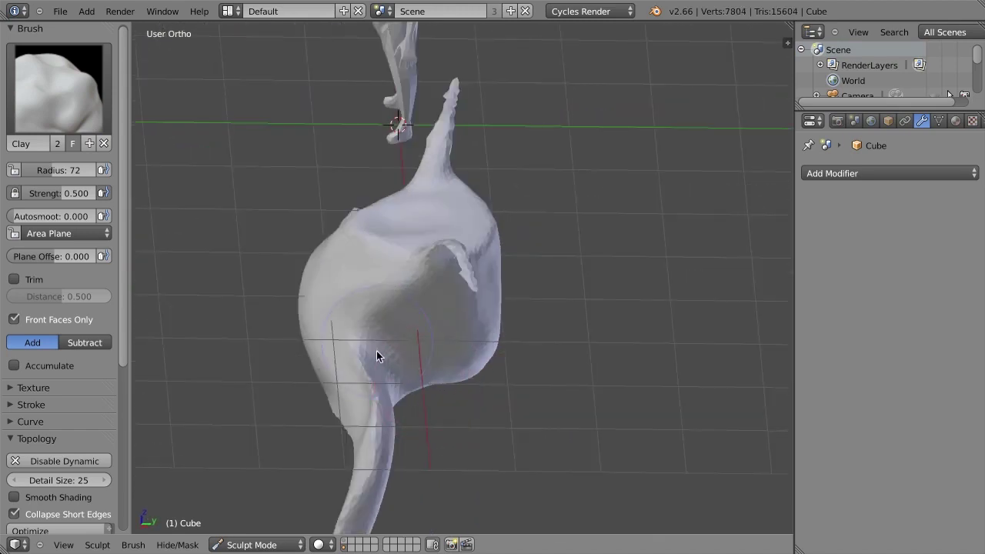
{"action": "mouse_move", "coordinate": [377, 355]}
{"action": "left_mouse_down"}
{"action": "mouse_move", "coordinate": [359, 454]}
{"action": "mouse_move", "coordinate": [378, 461]}
{"action": "mouse_move", "coordinate": [420, 377]}
{"action": "left_mouse_up"}
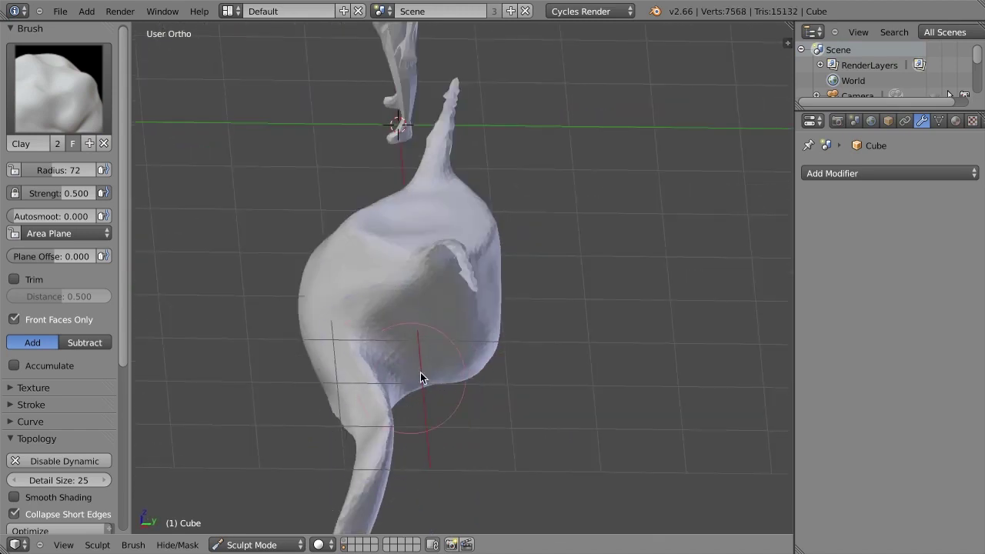
{"action": "middle_click_drag", "start_coordinate": [420, 377], "coordinate": [429, 407]}
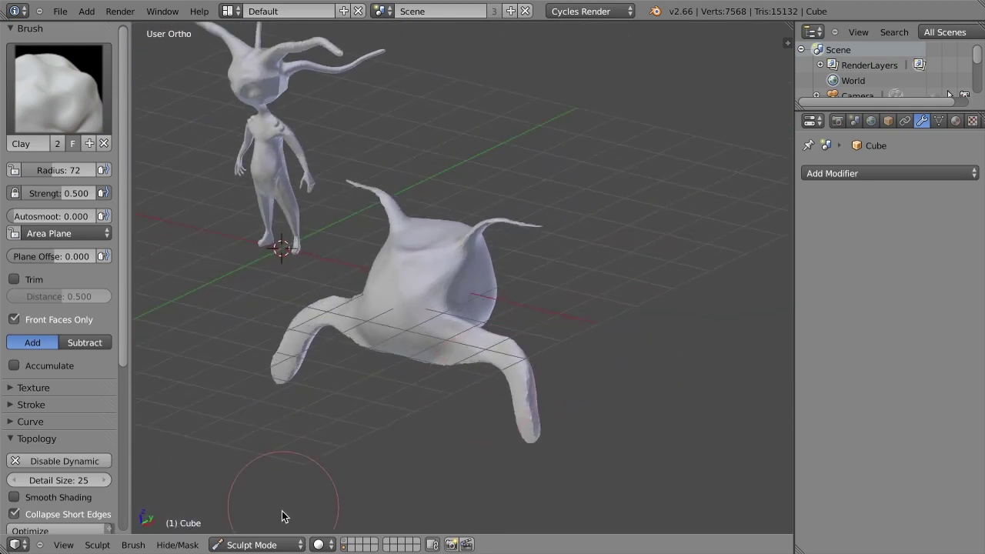
Return to Object Mode and delete the sculpted cube
{"action": "left_click", "coordinate": [264, 544]}
{"action": "left_click", "coordinate": [258, 529]}
{"action": "key", "text": "x"}
{"action": "left_click", "coordinate": [491, 311]}
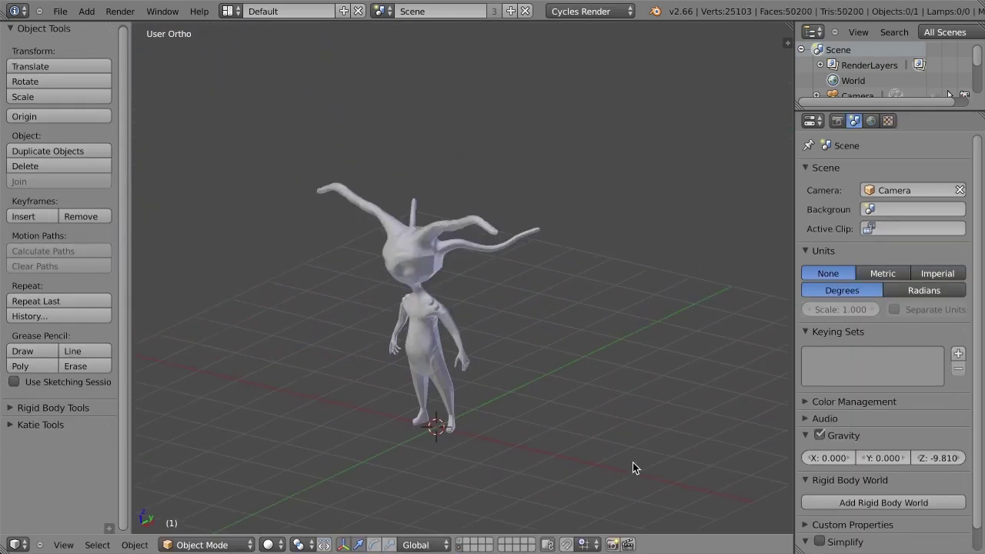